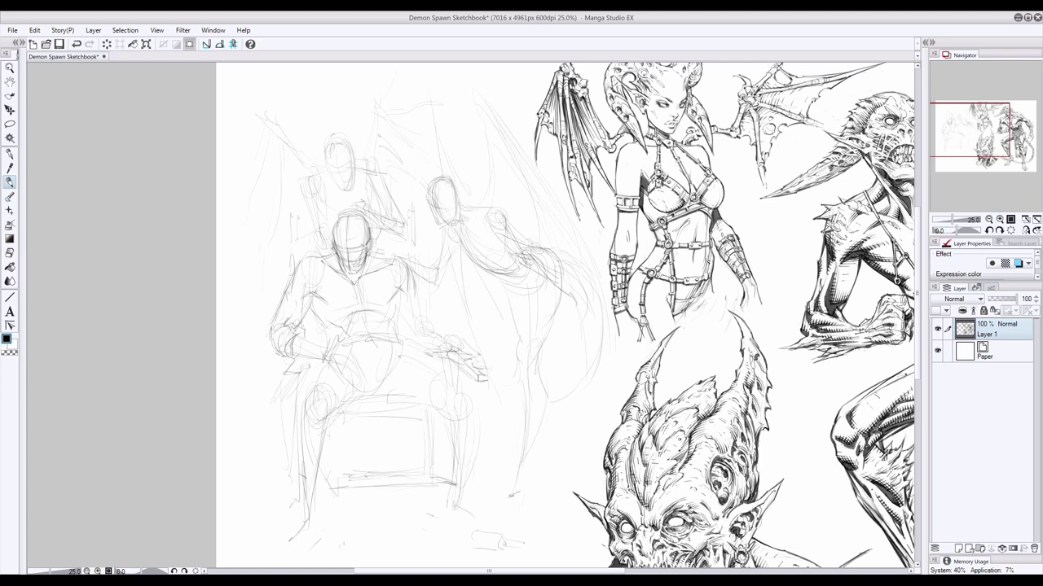
# Step: Sketch the seated man's hand resting at his waist with short pencil strokes
pyautogui.press('e')
pyautogui.click(10, 183)
pyautogui.press('e')
pyautogui.click(10, 184)
pyautogui.moveTo(332, 339)
pyautogui.mouseDown()
pyautogui.moveTo(326, 358)
pyautogui.moveTo(355, 351)
pyautogui.mouseUp()
pyautogui.moveTo(347, 348); pyautogui.dragTo(352, 360)
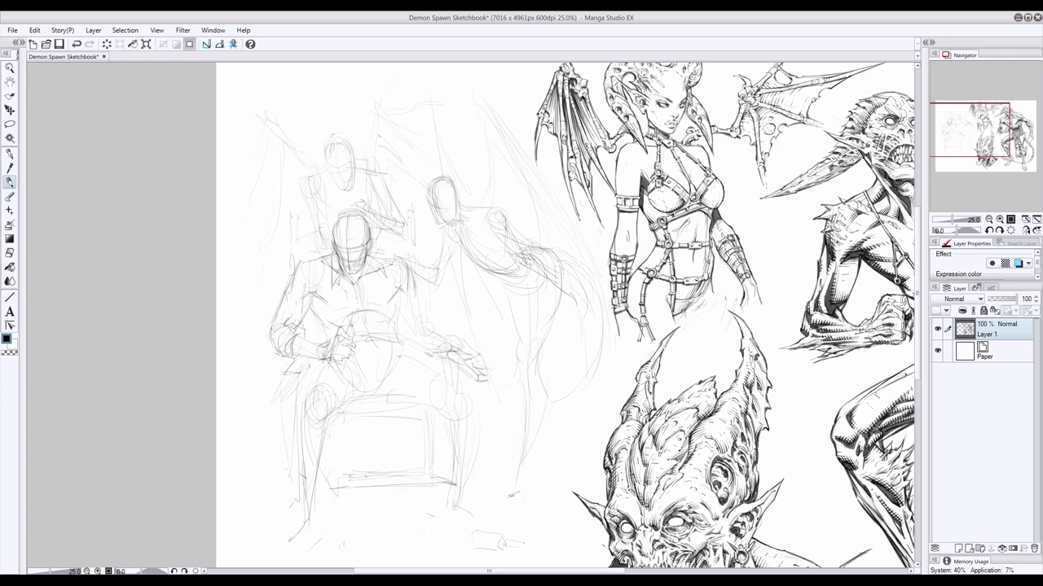
# Step: Rough in the seated man's open shirt collar, chest lines and jacket hem, erasing stray construction lines
pyautogui.moveTo(350, 308); pyautogui.dragTo(352, 318)
pyautogui.click(10, 253)
pyautogui.moveTo(331, 271)
pyautogui.mouseDown()
pyautogui.moveTo(333, 288)
pyautogui.moveTo(336, 263)
pyautogui.mouseUp()
pyautogui.click(10, 183)
pyautogui.moveTo(363, 319); pyautogui.dragTo(391, 311)
pyautogui.moveTo(345, 383)
pyautogui.mouseDown()
pyautogui.moveTo(375, 354)
pyautogui.moveTo(423, 365)
pyautogui.moveTo(408, 340)
pyautogui.mouseUp()
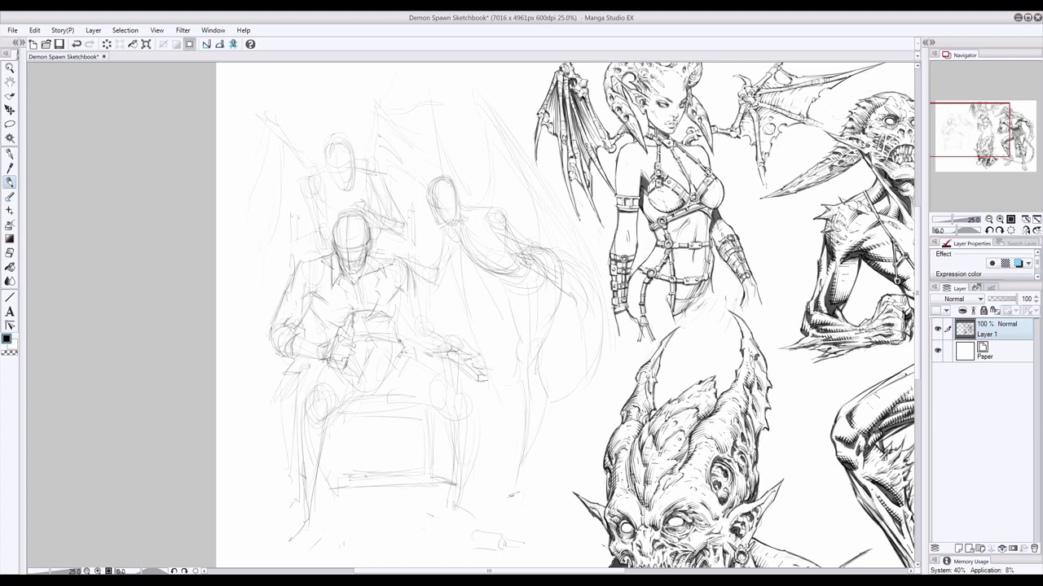
# Step: Sketch the jacket front and lapel folds across the seated man's chest and lap
pyautogui.moveTo(347, 363); pyautogui.dragTo(365, 388)
pyautogui.moveTo(381, 278); pyautogui.dragTo(378, 294)
pyautogui.click(901, 19)
pyautogui.click(10, 253)
pyautogui.click(11, 184)
pyautogui.moveTo(317, 346); pyautogui.dragTo(335, 327)
pyautogui.moveTo(321, 336)
pyautogui.mouseDown()
pyautogui.moveTo(326, 321)
pyautogui.moveTo(324, 335)
pyautogui.moveTo(344, 321)
pyautogui.mouseUp()
pyautogui.moveTo(394, 292); pyautogui.dragTo(381, 306)
pyautogui.moveTo(313, 305)
pyautogui.mouseDown()
pyautogui.moveTo(333, 310)
pyautogui.moveTo(318, 309)
pyautogui.mouseUp()
# Step: Add the collar, shoulder line and sleeve folds around the seated man's far arm
pyautogui.moveTo(373, 330); pyautogui.dragTo(393, 329)
pyautogui.moveTo(386, 333); pyautogui.dragTo(399, 305)
pyautogui.moveTo(367, 262)
pyautogui.mouseDown()
pyautogui.moveTo(387, 249)
pyautogui.moveTo(399, 261)
pyautogui.mouseUp()
pyautogui.moveTo(397, 268); pyautogui.dragTo(399, 334)
pyautogui.moveTo(415, 287)
pyautogui.mouseDown()
pyautogui.moveTo(423, 315)
pyautogui.moveTo(407, 321)
pyautogui.mouseUp()
pyautogui.moveTo(414, 309)
pyautogui.mouseDown()
pyautogui.moveTo(431, 341)
pyautogui.moveTo(448, 338)
pyautogui.moveTo(475, 363)
pyautogui.moveTo(402, 337)
pyautogui.mouseUp()
# Step: Sketch the seated man's shoes and trouser cuffs on both feet
pyautogui.moveTo(918, 354); pyautogui.dragTo(918, 366)
pyautogui.moveTo(295, 478)
pyautogui.mouseDown()
pyautogui.moveTo(316, 487)
pyautogui.moveTo(292, 510)
pyautogui.mouseUp()
pyautogui.moveTo(284, 506); pyautogui.dragTo(296, 506)
pyautogui.moveTo(313, 478); pyautogui.dragTo(312, 495)
pyautogui.moveTo(455, 466); pyautogui.dragTo(466, 479)
pyautogui.moveTo(470, 470); pyautogui.dragTo(489, 491)
pyautogui.moveTo(440, 454)
pyautogui.mouseDown()
pyautogui.moveTo(453, 478)
pyautogui.moveTo(470, 444)
pyautogui.mouseUp()
pyautogui.moveTo(316, 480); pyautogui.dragTo(300, 493)
# Step: Sketch the jacket hem, the trouser-leg contours and the bent knee of the seated man
pyautogui.moveTo(374, 308)
pyautogui.mouseDown()
pyautogui.moveTo(397, 337)
pyautogui.moveTo(375, 365)
pyautogui.moveTo(387, 340)
pyautogui.mouseUp()
pyautogui.moveTo(356, 357)
pyautogui.mouseDown()
pyautogui.moveTo(405, 353)
pyautogui.moveTo(419, 362)
pyautogui.moveTo(332, 376)
pyautogui.mouseUp()
pyautogui.moveTo(319, 445); pyautogui.dragTo(316, 477)
pyautogui.moveTo(292, 435); pyautogui.dragTo(290, 469)
pyautogui.moveTo(417, 360); pyautogui.dragTo(448, 367)
pyautogui.moveTo(429, 369); pyautogui.dragTo(460, 393)
pyautogui.moveTo(402, 321); pyautogui.dragTo(453, 342)
# Step: Define the seated man's other trouser leg from the knee down to the cuff
pyautogui.moveTo(474, 441)
pyautogui.mouseDown()
pyautogui.moveTo(473, 352)
pyautogui.moveTo(464, 454)
pyautogui.mouseUp()
pyautogui.moveTo(456, 388); pyautogui.dragTo(443, 418)
pyautogui.moveTo(447, 437); pyautogui.dragTo(445, 467)
pyautogui.moveTo(435, 365); pyautogui.dragTo(458, 371)
pyautogui.moveTo(458, 371); pyautogui.dragTo(442, 379)
pyautogui.moveTo(477, 447); pyautogui.dragTo(470, 466)
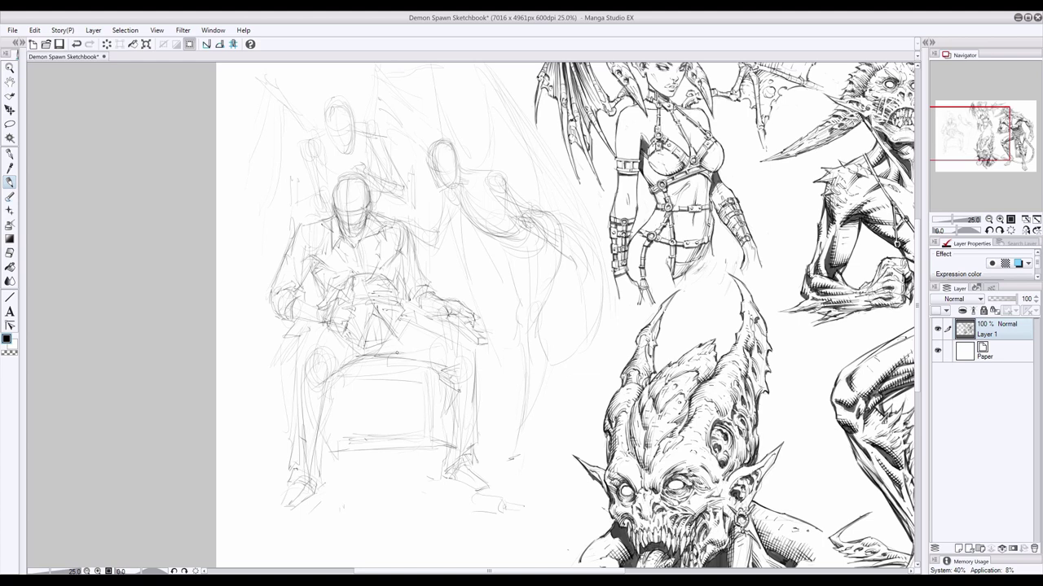
# Step: Add thigh and knee contours to the seated man and strengthen the chair's lower crossbar
pyautogui.moveTo(328, 373)
pyautogui.mouseDown()
pyautogui.moveTo(320, 418)
pyautogui.moveTo(331, 383)
pyautogui.mouseUp()
pyautogui.moveTo(344, 362)
pyautogui.mouseDown()
pyautogui.moveTo(334, 379)
pyautogui.moveTo(340, 359)
pyautogui.mouseUp()
pyautogui.moveTo(310, 347); pyautogui.dragTo(297, 370)
pyautogui.moveTo(412, 450); pyautogui.dragTo(326, 453)
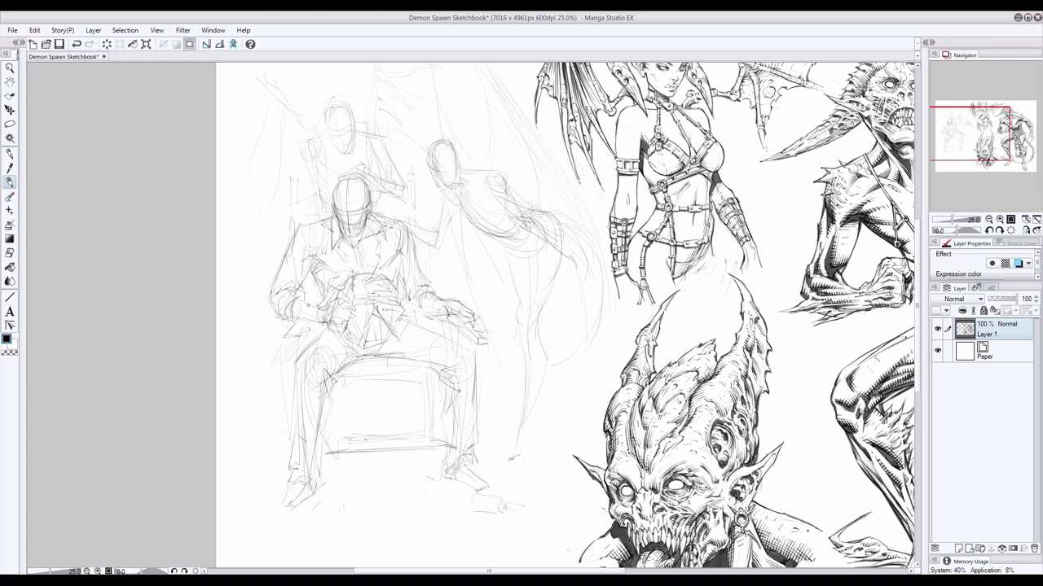
# Step: Draw the chair's armrests and their supports beneath the seated man's hands
pyautogui.moveTo(447, 318); pyautogui.dragTo(458, 330)
pyautogui.moveTo(450, 324)
pyautogui.mouseDown()
pyautogui.moveTo(473, 345)
pyautogui.moveTo(487, 336)
pyautogui.moveTo(472, 334)
pyautogui.mouseUp()
pyautogui.click(10, 253)
pyautogui.click(10, 183)
pyautogui.moveTo(313, 323)
pyautogui.mouseDown()
pyautogui.moveTo(282, 334)
pyautogui.moveTo(288, 432)
pyautogui.moveTo(308, 349)
pyautogui.mouseUp()
pyautogui.moveTo(448, 317)
pyautogui.mouseDown()
pyautogui.moveTo(417, 313)
pyautogui.moveTo(414, 322)
pyautogui.moveTo(440, 333)
pyautogui.mouseUp()
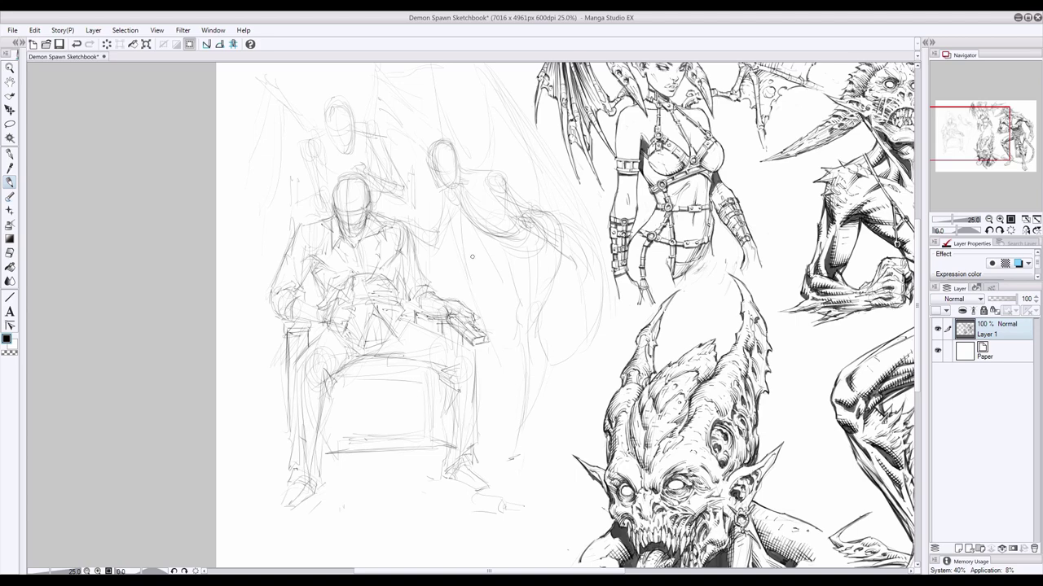
# Step: Refine the leaning woman's head shape, chest contour and bent supporting arm
pyautogui.moveTo(454, 146)
pyautogui.mouseDown()
pyautogui.moveTo(427, 175)
pyautogui.moveTo(462, 173)
pyautogui.moveTo(432, 188)
pyautogui.mouseUp()
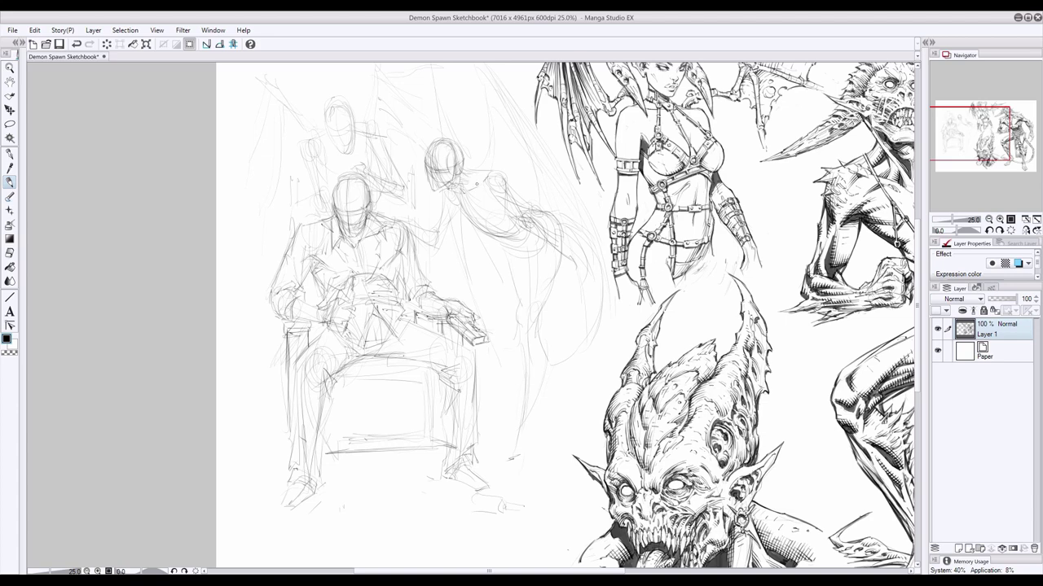
pyautogui.moveTo(469, 215)
pyautogui.mouseDown()
pyautogui.moveTo(481, 229)
pyautogui.moveTo(514, 231)
pyautogui.mouseUp()
pyautogui.moveTo(454, 206); pyautogui.dragTo(438, 248)
pyautogui.moveTo(439, 212)
pyautogui.mouseDown()
pyautogui.moveTo(431, 232)
pyautogui.moveTo(409, 231)
pyautogui.mouseUp()
# Step: Undo the last strokes and redraw the leaning woman's shoulder and trailing arm
pyautogui.moveTo(484, 173)
pyautogui.mouseDown()
pyautogui.moveTo(558, 255)
pyautogui.moveTo(585, 260)
pyautogui.mouseUp()
pyautogui.hotkey('ctrl', 'z')
pyautogui.hotkey('ctrl', 'z')
pyautogui.hotkey('ctrl', 'z')
pyautogui.moveTo(510, 192); pyautogui.dragTo(595, 278)
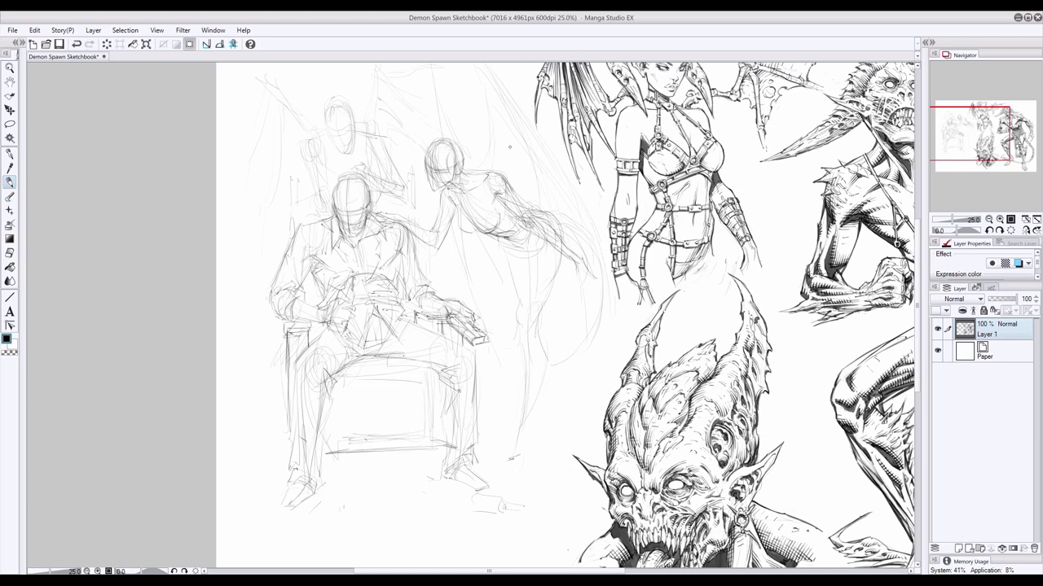
# Step: Sketch the leaning woman's hips, long legs and raised-heel feet
pyautogui.moveTo(528, 249); pyautogui.dragTo(524, 349)
pyautogui.moveTo(558, 268)
pyautogui.mouseDown()
pyautogui.moveTo(545, 381)
pyautogui.moveTo(523, 417)
pyautogui.mouseUp()
pyautogui.moveTo(544, 376)
pyautogui.mouseDown()
pyautogui.moveTo(535, 435)
pyautogui.moveTo(511, 457)
pyautogui.mouseUp()
pyautogui.moveTo(504, 236); pyautogui.dragTo(523, 368)
pyautogui.moveTo(543, 401); pyautogui.dragTo(540, 429)
pyautogui.moveTo(525, 435); pyautogui.dragTo(512, 448)
pyautogui.moveTo(503, 237); pyautogui.dragTo(525, 248)
pyautogui.moveTo(528, 207); pyautogui.dragTo(562, 240)
pyautogui.moveTo(527, 210); pyautogui.dragTo(546, 213)
# Step: Construct the head, facial guidelines and neck of the figure standing behind the chair
pyautogui.scroll(-4, 459, 391)
pyautogui.scroll(7, 458, 391)
pyautogui.moveTo(340, 163); pyautogui.dragTo(325, 184)
pyautogui.moveTo(336, 164)
pyautogui.mouseDown()
pyautogui.moveTo(355, 180)
pyautogui.moveTo(352, 198)
pyautogui.mouseUp()
pyautogui.moveTo(330, 206)
pyautogui.mouseDown()
pyautogui.moveTo(356, 194)
pyautogui.moveTo(334, 206)
pyautogui.mouseUp()
pyautogui.moveTo(321, 182)
pyautogui.mouseDown()
pyautogui.moveTo(347, 164)
pyautogui.moveTo(336, 205)
pyautogui.moveTo(355, 199)
pyautogui.moveTo(324, 199)
pyautogui.mouseUp()
pyautogui.click(12, 254)
pyautogui.click(10, 182)
pyautogui.moveTo(336, 193); pyautogui.dragTo(347, 220)
pyautogui.moveTo(352, 171); pyautogui.dragTo(348, 213)
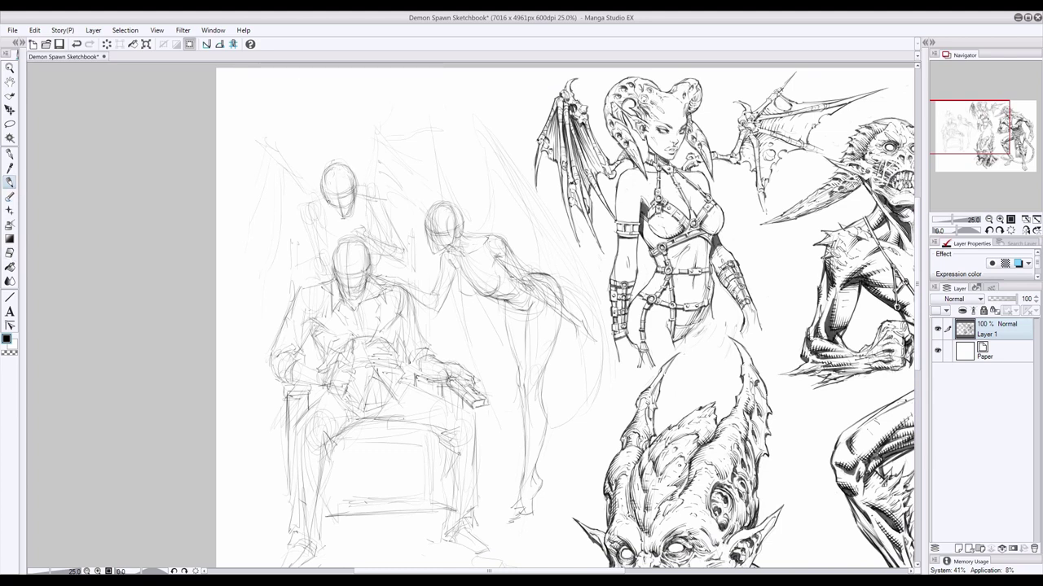
# Step: Sketch the standing figure's torso and the bent arm resting over the seated man's head
pyautogui.moveTo(357, 171)
pyautogui.mouseDown()
pyautogui.moveTo(354, 193)
pyautogui.moveTo(309, 204)
pyautogui.moveTo(322, 260)
pyautogui.mouseUp()
pyautogui.moveTo(371, 218); pyautogui.dragTo(371, 234)
pyautogui.moveTo(395, 202); pyautogui.dragTo(388, 244)
pyautogui.moveTo(395, 225)
pyautogui.mouseDown()
pyautogui.moveTo(405, 247)
pyautogui.moveTo(359, 237)
pyautogui.moveTo(407, 260)
pyautogui.mouseUp()
pyautogui.moveTo(408, 260); pyautogui.dragTo(336, 241)
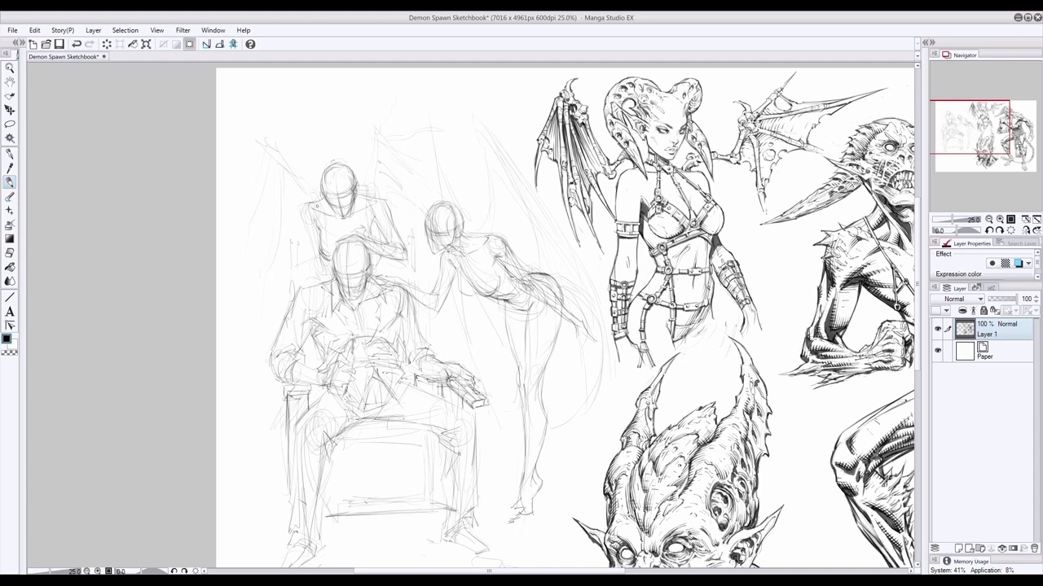
# Step: Clean up and redraw the standing figure's shoulders and upper arms
pyautogui.press('e')
pyautogui.press('p')
pyautogui.moveTo(306, 210)
pyautogui.mouseDown()
pyautogui.moveTo(316, 259)
pyautogui.moveTo(302, 220)
pyautogui.mouseUp()
pyautogui.moveTo(360, 200)
pyautogui.mouseDown()
pyautogui.moveTo(381, 197)
pyautogui.moveTo(391, 227)
pyautogui.mouseUp()
pyautogui.press('e')
pyautogui.moveTo(318, 235)
pyautogui.mouseDown()
pyautogui.moveTo(312, 217)
pyautogui.moveTo(327, 256)
pyautogui.mouseUp()
pyautogui.press('p')
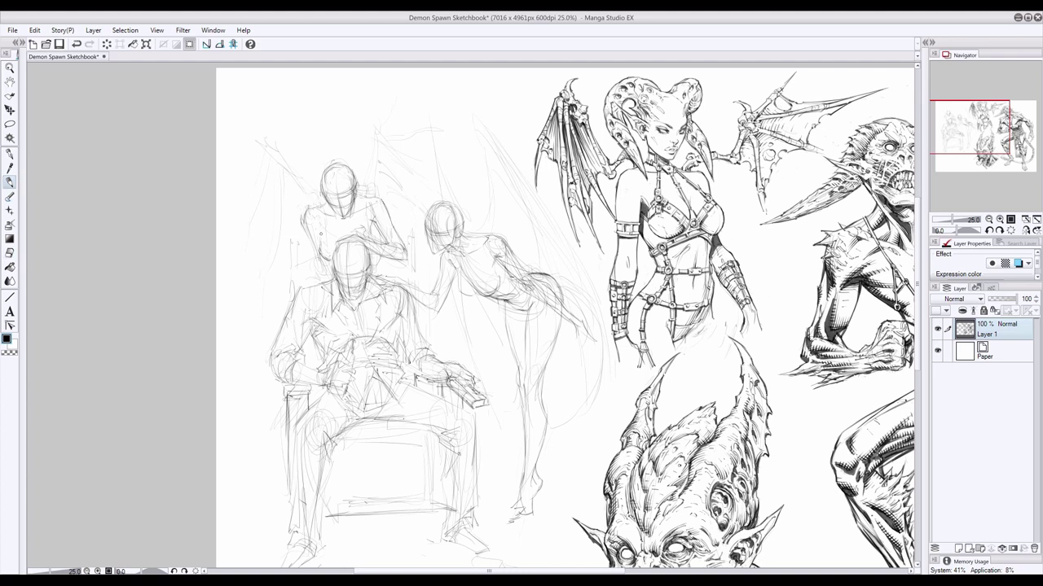
# Step: Draw the standing figure's other arm reaching down onto the seated man's chest, erasing overlapping lines
pyautogui.press('e')
pyautogui.moveTo(340, 301); pyautogui.dragTo(327, 283)
pyautogui.press('p')
pyautogui.moveTo(323, 240); pyautogui.dragTo(330, 260)
pyautogui.moveTo(344, 299); pyautogui.dragTo(359, 325)
pyautogui.press('e')
pyautogui.moveTo(305, 217); pyautogui.dragTo(308, 238)
pyautogui.moveTo(319, 246); pyautogui.dragTo(332, 298)
pyautogui.press('p')
pyautogui.moveTo(338, 306); pyautogui.dragTo(342, 326)
# Step: Erase stray marks around the standing figure's arm and redraw the outer shoulder contour
pyautogui.click(10, 254)
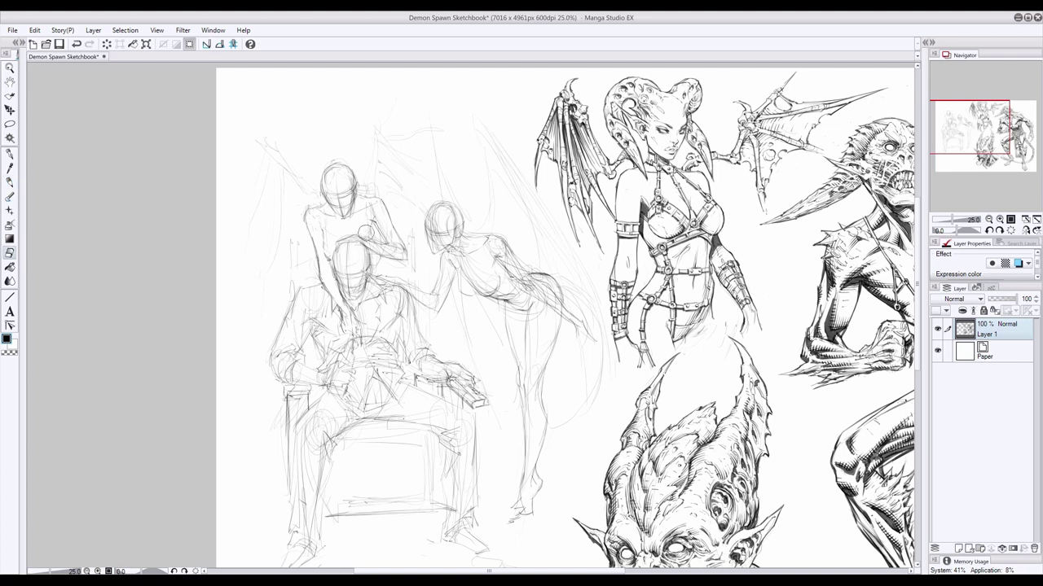
pyautogui.click(9, 183)
pyautogui.moveTo(310, 201)
pyautogui.mouseDown()
pyautogui.moveTo(320, 210)
pyautogui.moveTo(310, 209)
pyautogui.mouseUp()
pyautogui.moveTo(310, 209); pyautogui.dragTo(306, 223)
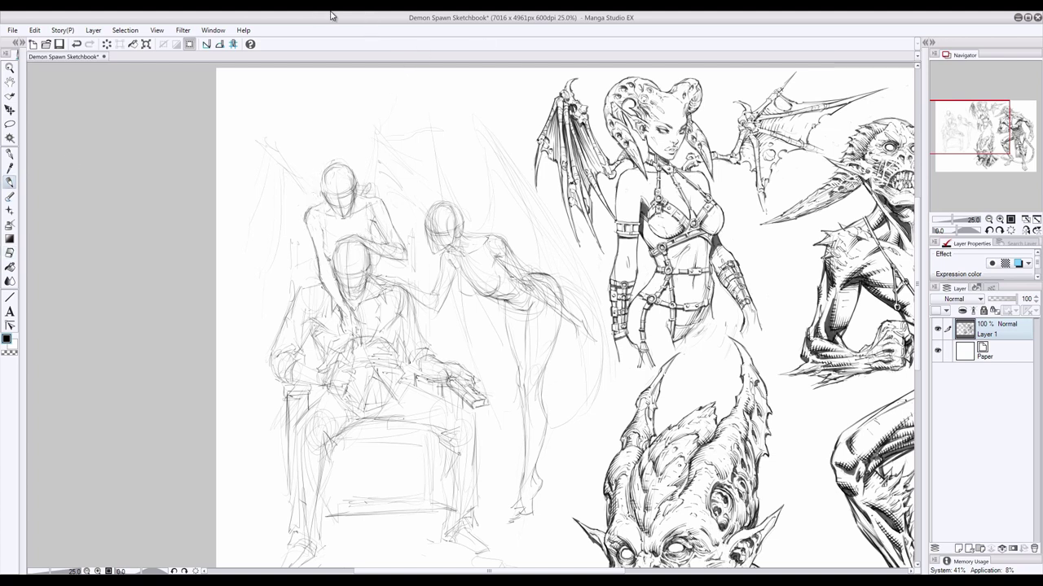
# Step: Draw the two upright posts of the chair back on either side of the seated man
pyautogui.moveTo(296, 238); pyautogui.dragTo(299, 286)
pyautogui.moveTo(290, 240)
pyautogui.mouseDown()
pyautogui.moveTo(298, 237)
pyautogui.moveTo(290, 304)
pyautogui.mouseUp()
pyautogui.moveTo(410, 236)
pyautogui.mouseDown()
pyautogui.moveTo(410, 286)
pyautogui.moveTo(407, 230)
pyautogui.moveTo(413, 265)
pyautogui.mouseUp()
pyautogui.press('e')
pyautogui.moveTo(413, 241); pyautogui.dragTo(413, 279)
pyautogui.press('p')
# Step: Define the chair's seat edge and front frame between the seated man's legs, then save the sketchbook
pyautogui.moveTo(350, 424); pyautogui.dragTo(422, 426)
pyautogui.moveTo(337, 441); pyautogui.dragTo(425, 442)
pyautogui.moveTo(334, 441)
pyautogui.mouseDown()
pyautogui.moveTo(416, 443)
pyautogui.moveTo(446, 469)
pyautogui.moveTo(444, 499)
pyautogui.mouseUp()
pyautogui.moveTo(320, 492); pyautogui.dragTo(317, 537)
pyautogui.moveTo(325, 180); pyautogui.dragTo(321, 196)
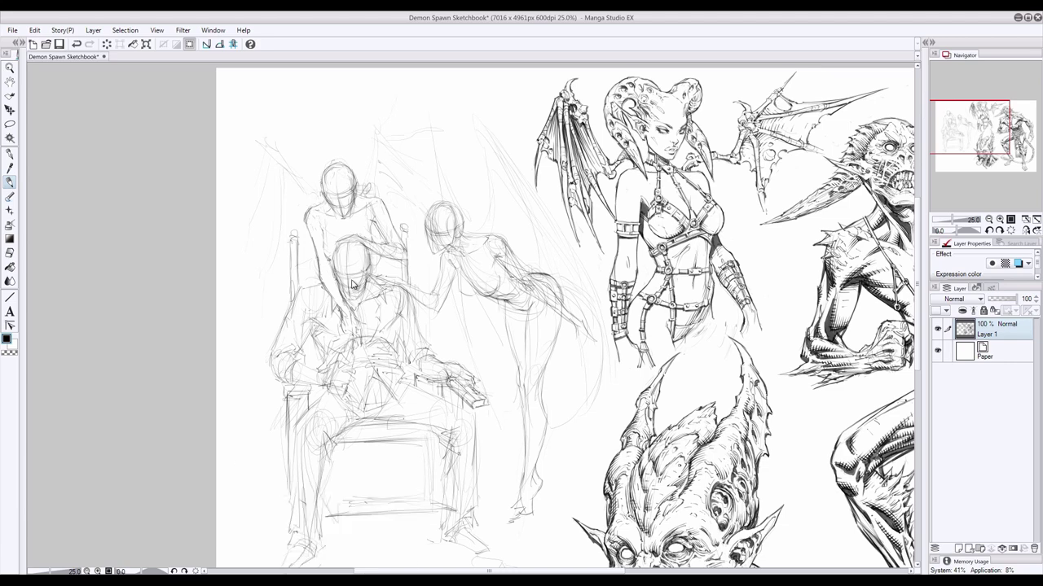
pyautogui.hotkey('ctrl', 's')
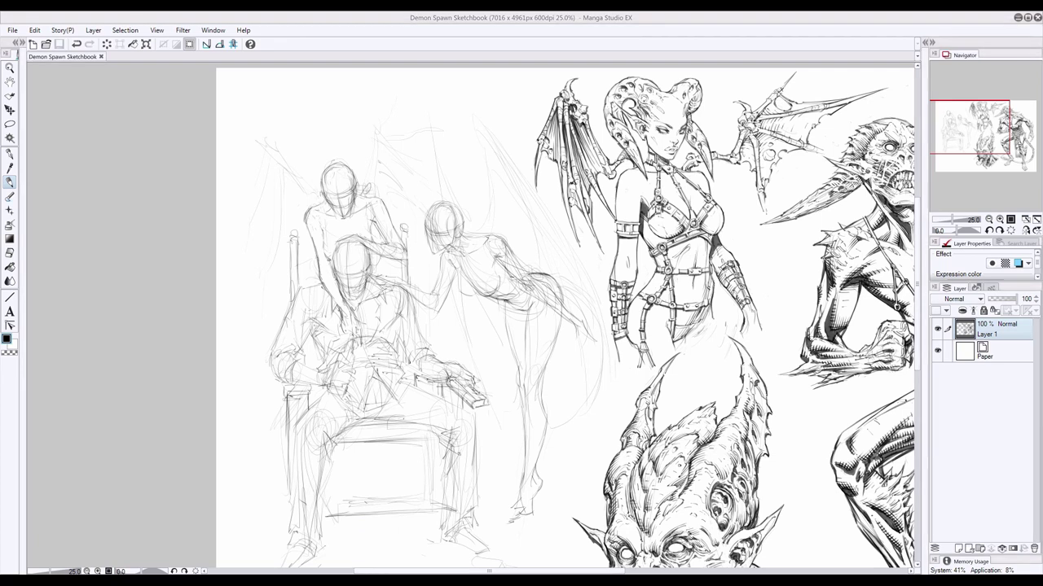
# Step: Draw the leaning woman's facial features and erase guidelines around her face
pyautogui.click(768, 32)
pyautogui.moveTo(389, 419); pyautogui.dragTo(388, 427)
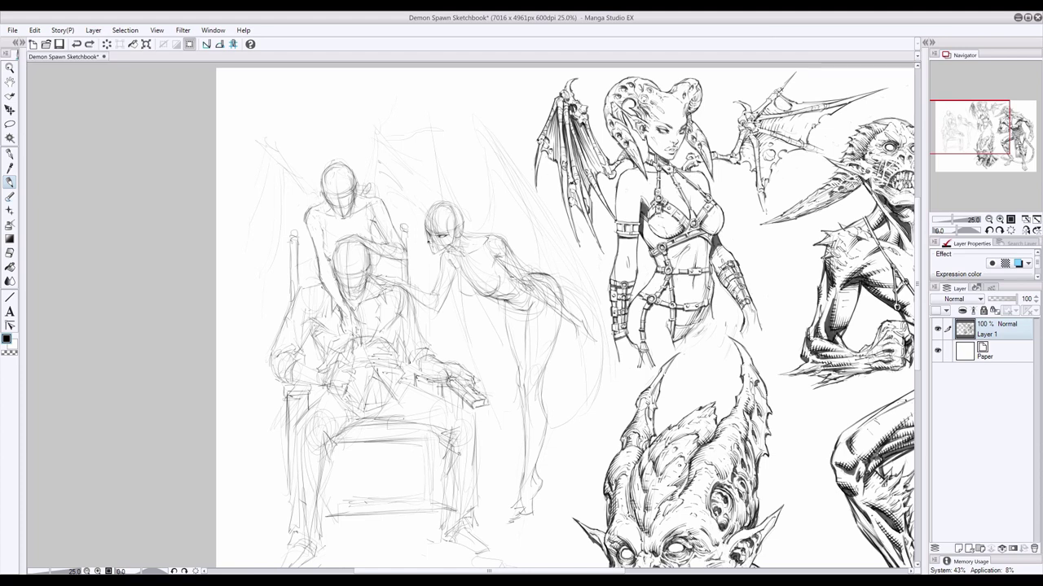
pyautogui.click(10, 253)
pyautogui.moveTo(446, 236); pyautogui.dragTo(438, 238)
pyautogui.click(9, 183)
# Step: Erase the construction lines in the leaning woman's head and redraw a clean skull outline
pyautogui.press('e')
pyautogui.moveTo(435, 203)
pyautogui.mouseDown()
pyautogui.moveTo(436, 244)
pyautogui.moveTo(435, 209)
pyautogui.moveTo(456, 223)
pyautogui.mouseUp()
pyautogui.press('p')
pyautogui.press('e')
pyautogui.press('p')
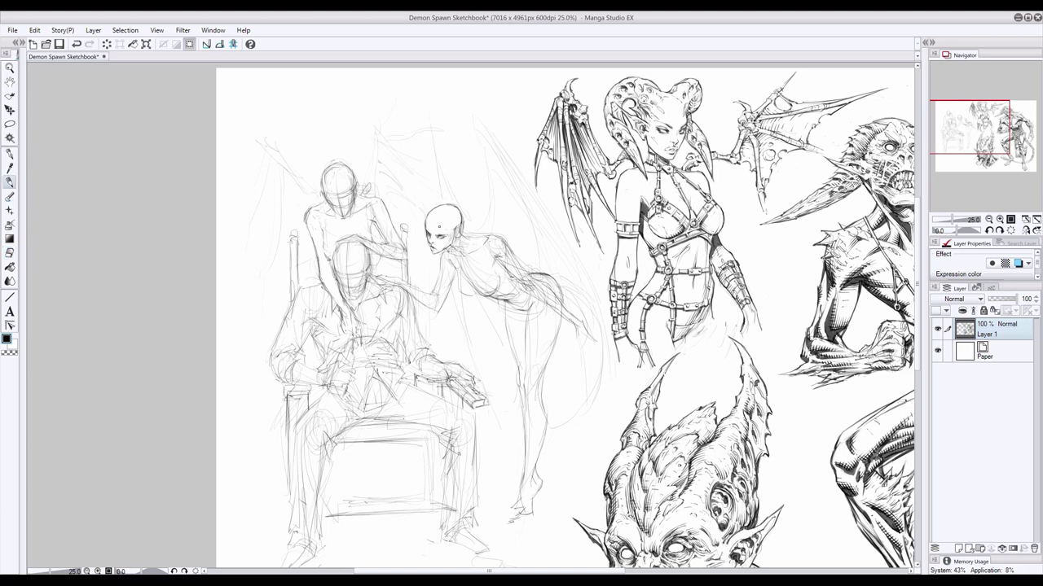
# Step: Sketch swept-back horn shapes behind the leaning woman's head and clean up the surrounding lines
pyautogui.moveTo(468, 225); pyautogui.dragTo(477, 214)
pyautogui.moveTo(416, 178); pyautogui.dragTo(442, 187)
pyautogui.press('e')
pyautogui.moveTo(461, 229); pyautogui.dragTo(416, 173)
pyautogui.press('p')
pyautogui.press('e')
pyautogui.moveTo(463, 215); pyautogui.dragTo(457, 232)
pyautogui.press('p')
pyautogui.press('e')
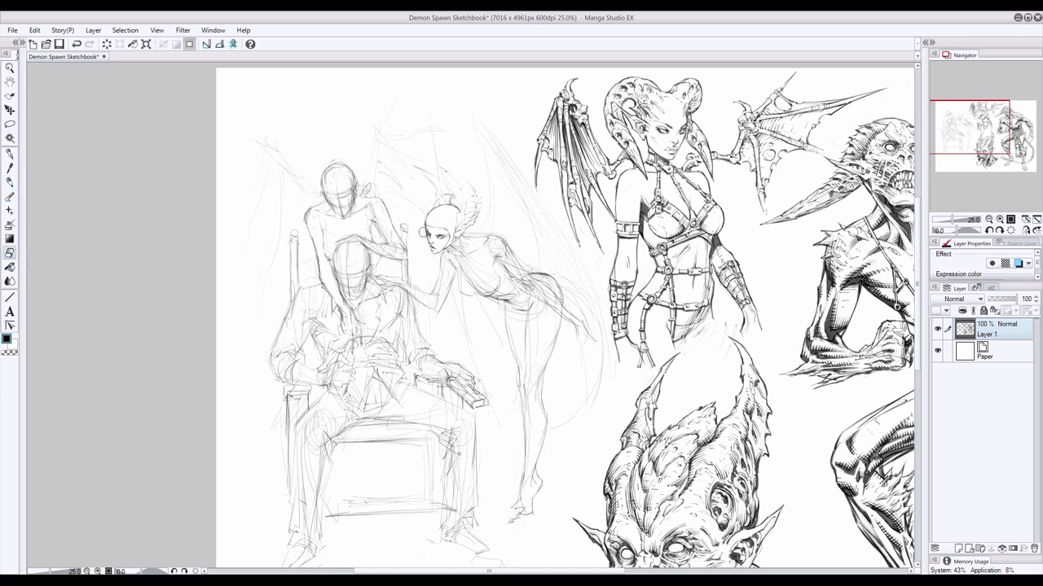
# Step: Redraw the leaning woman's torso, shoulder and trailing arm with cleaner, darker contours down to the hand
pyautogui.press('p')
pyautogui.moveTo(453, 263)
pyautogui.mouseDown()
pyautogui.moveTo(456, 288)
pyautogui.moveTo(484, 298)
pyautogui.moveTo(526, 288)
pyautogui.moveTo(565, 317)
pyautogui.mouseUp()
pyautogui.hotkey('ctrl', 'z')
pyautogui.press('e')
pyautogui.press('p')
pyautogui.moveTo(479, 233)
pyautogui.mouseDown()
pyautogui.moveTo(562, 306)
pyautogui.moveTo(516, 255)
pyautogui.moveTo(557, 305)
pyautogui.mouseUp()
pyautogui.click(8, 253)
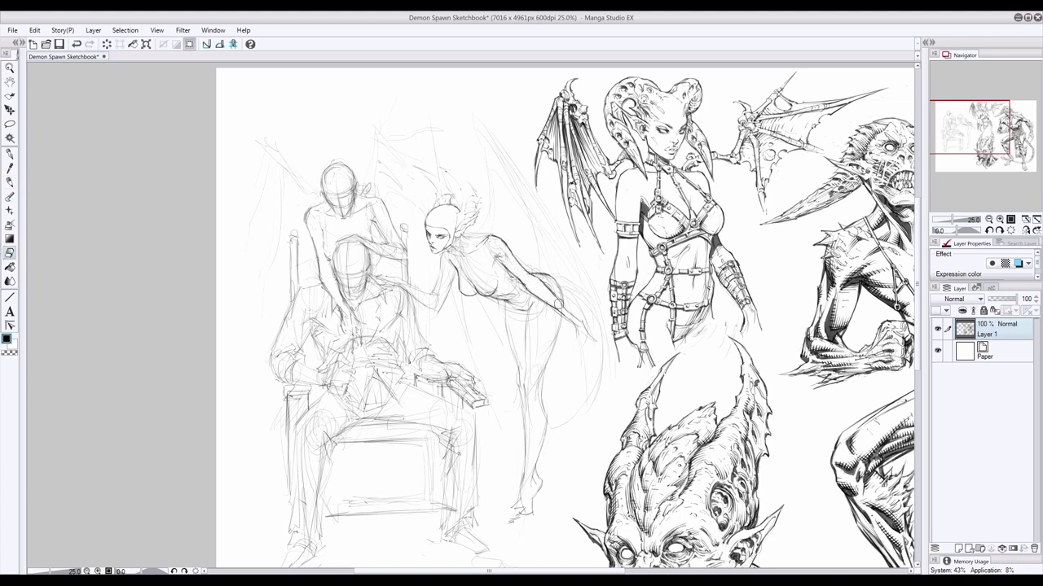
pyautogui.press('p')
pyautogui.moveTo(567, 325); pyautogui.dragTo(592, 344)
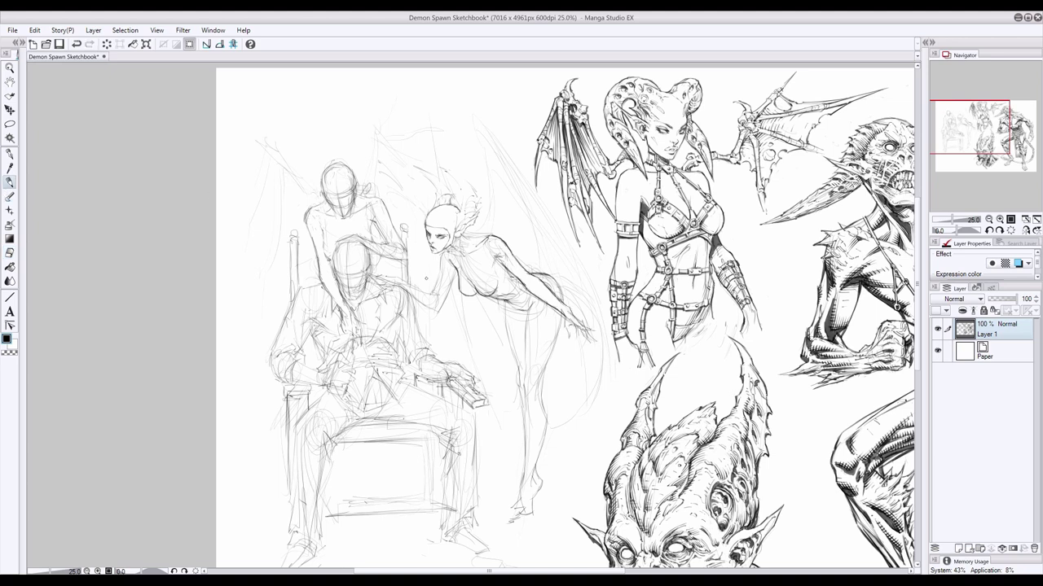
# Step: Refine the leaning woman's bent supporting arm and chest contour, erasing the rough lines around them
pyautogui.press('e')
pyautogui.press('p')
pyautogui.press('e')
pyautogui.press('p')
pyautogui.moveTo(450, 247)
pyautogui.mouseDown()
pyautogui.moveTo(438, 274)
pyautogui.moveTo(451, 272)
pyautogui.mouseUp()
pyautogui.click(9, 253)
pyautogui.click(12, 182)
pyautogui.press('e')
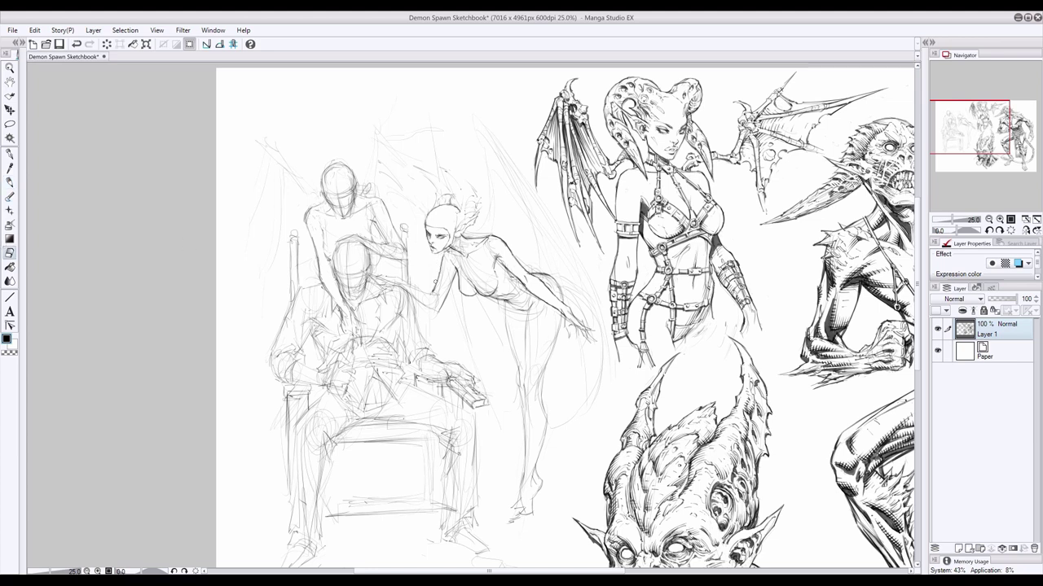
# Step: Darken the leaning woman's waist contour and rework the fingers of her trailing hand, erasing the stray lines around them
pyautogui.press('p')
pyautogui.moveTo(505, 268); pyautogui.dragTo(512, 279)
pyautogui.press('e')
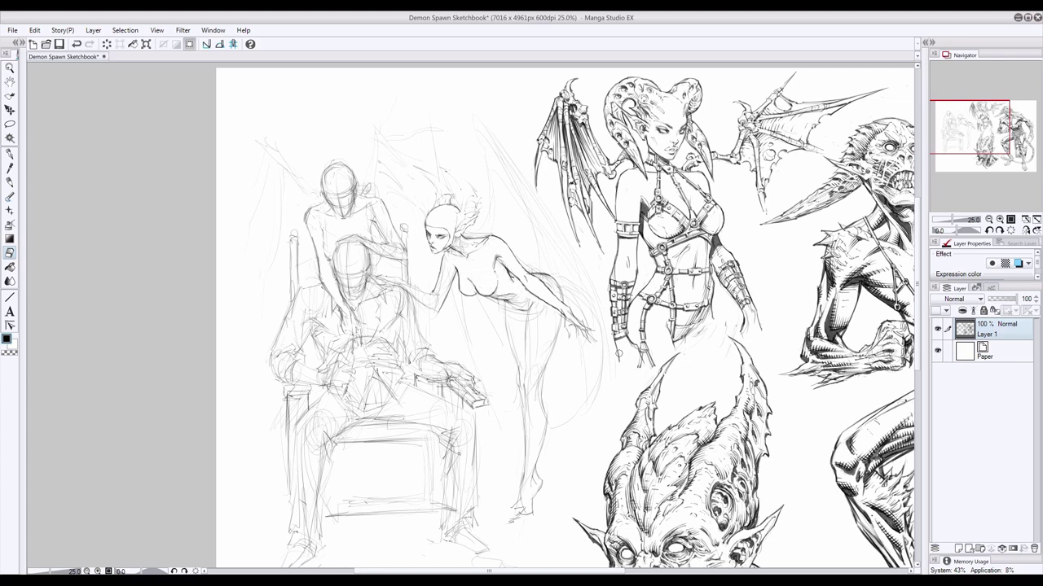
pyautogui.moveTo(561, 300)
pyautogui.mouseDown()
pyautogui.moveTo(593, 338)
pyautogui.moveTo(562, 303)
pyautogui.moveTo(580, 320)
pyautogui.moveTo(565, 334)
pyautogui.moveTo(578, 318)
pyautogui.moveTo(584, 329)
pyautogui.mouseUp()
pyautogui.press('p')
pyautogui.press('e')
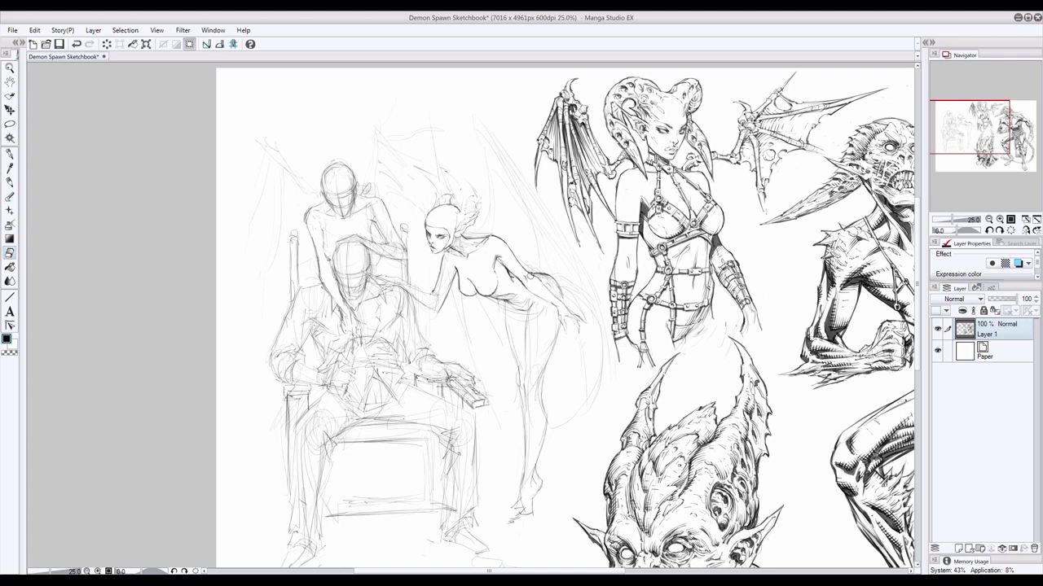
pyautogui.press('p')
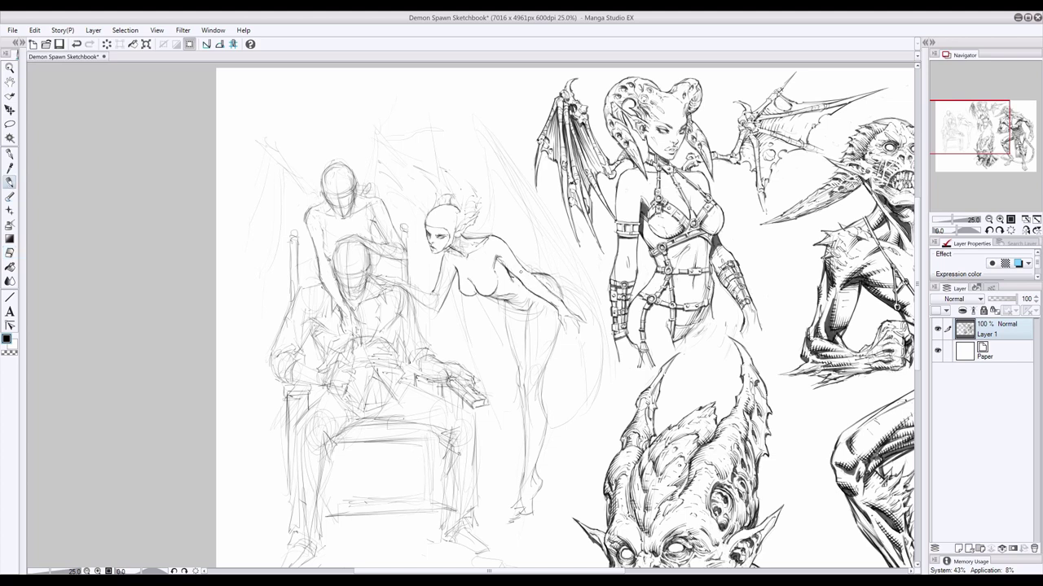
# Step: Erase the hip lines crossing the leaning woman's trailing forearm and clean up the arm contour
pyautogui.press('e')
pyautogui.hotkey('ctrl', 'z')
pyautogui.moveTo(526, 289); pyautogui.dragTo(552, 304)
pyautogui.press('p')
pyautogui.press('e')
pyautogui.press('p')
pyautogui.press('e')
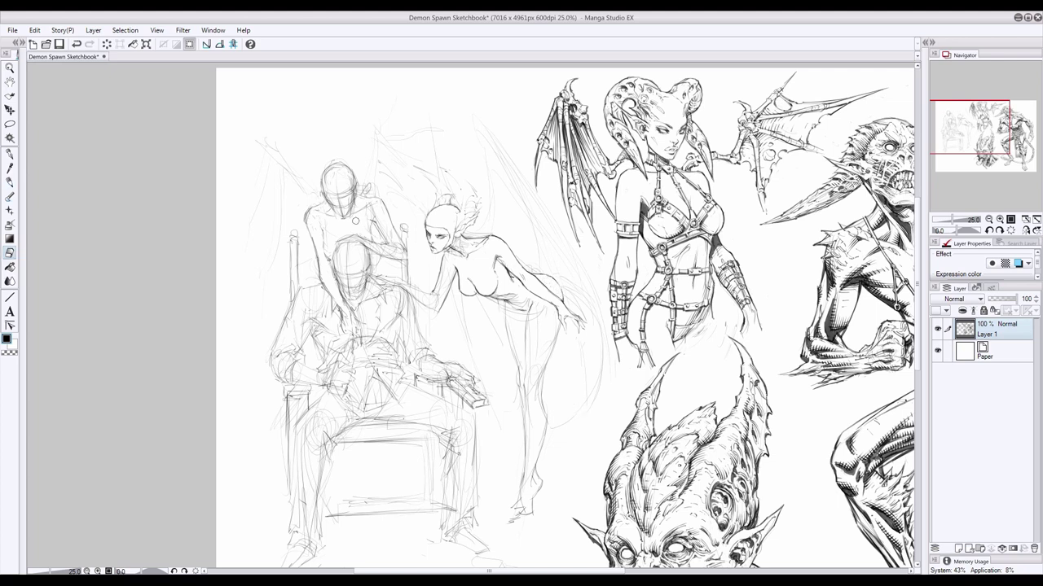
pyautogui.press('p')
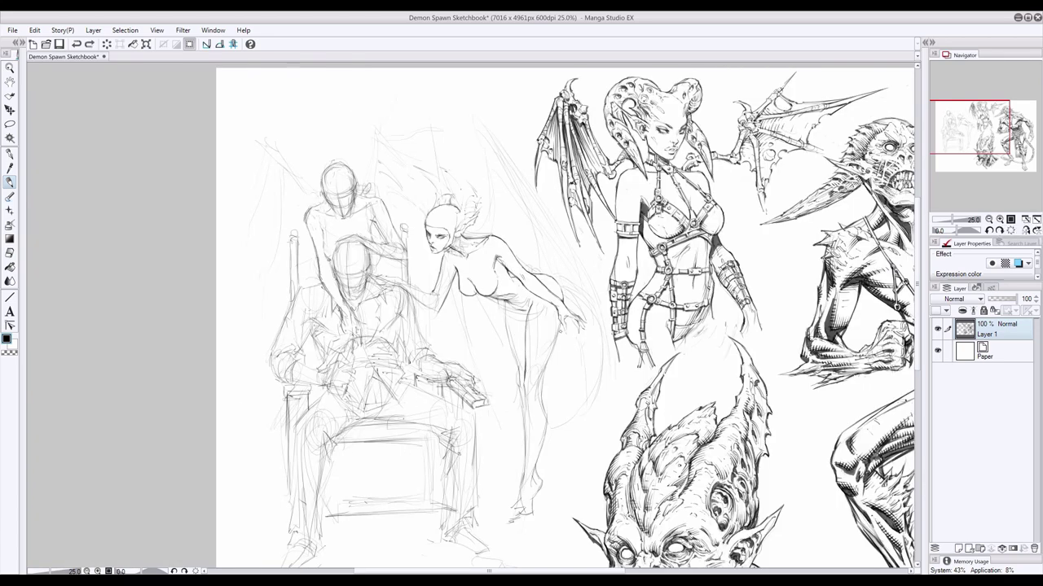
# Step: Redraw the leaning woman's legs with darker contours from hip to foot, cleaning up the rough lines around the knees
pyautogui.moveTo(556, 334)
pyautogui.mouseDown()
pyautogui.moveTo(538, 392)
pyautogui.moveTo(534, 480)
pyautogui.mouseUp()
pyautogui.moveTo(525, 396); pyautogui.dragTo(520, 509)
pyautogui.press('e')
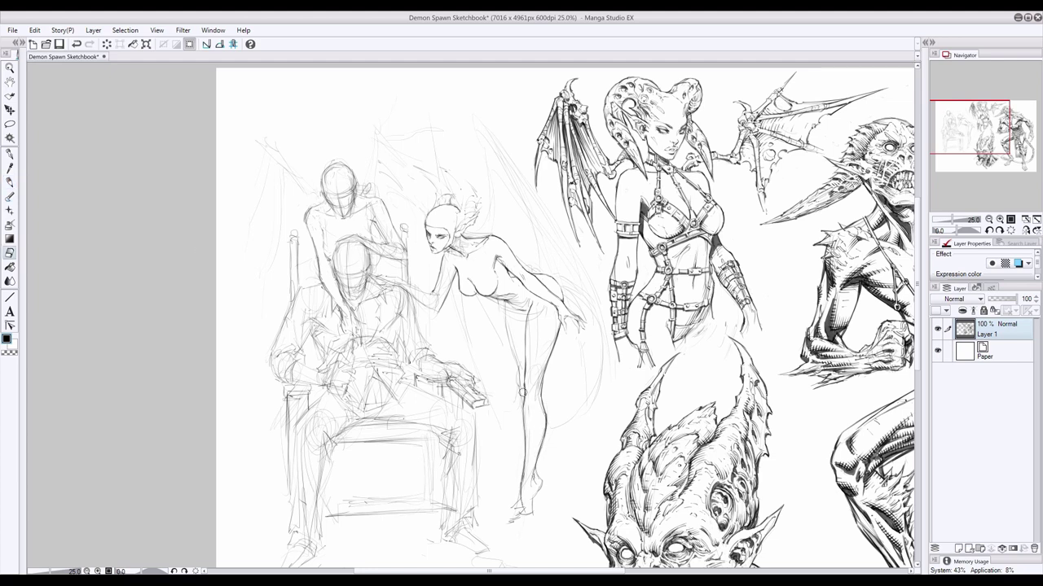
pyautogui.press('p')
pyautogui.press('e')
pyautogui.click(16, 183)
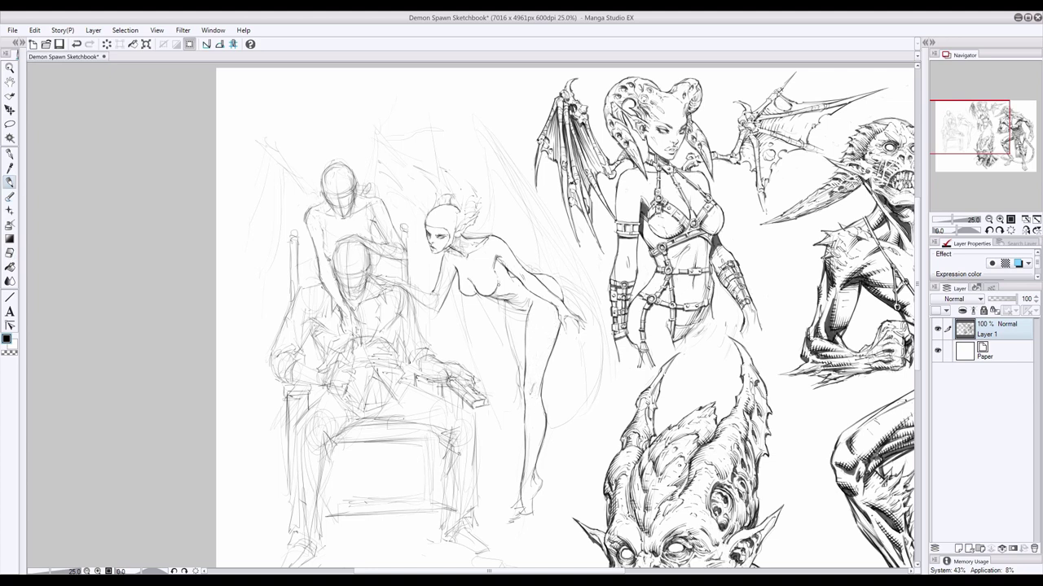
pyautogui.press('e')
pyautogui.press('p')
pyautogui.press('e')
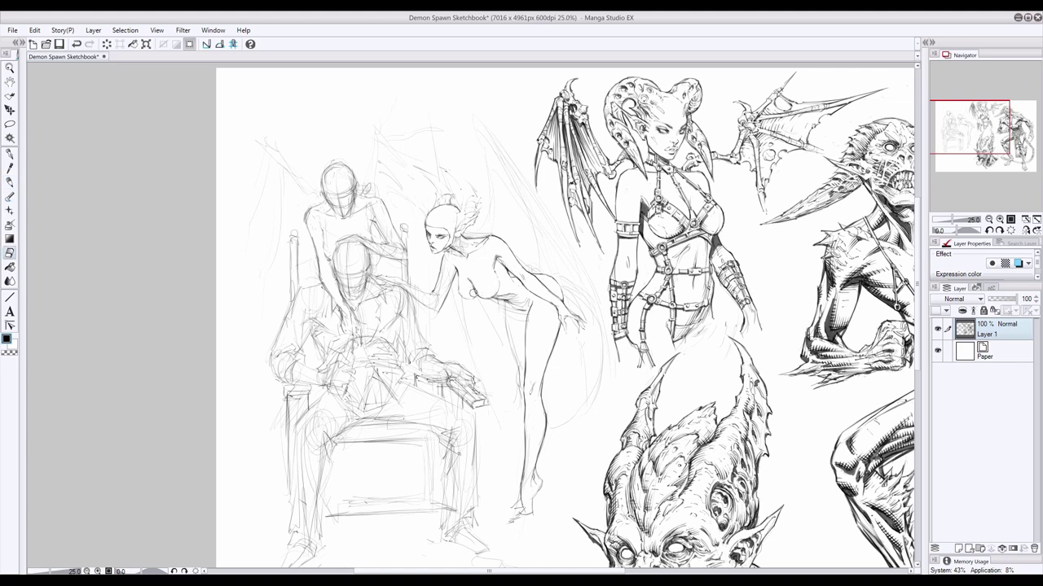
# Step: Refine the leaning woman's chest and belly contours and clean up the front edge of her thigh
pyautogui.click(10, 184)
pyautogui.moveTo(458, 270)
pyautogui.mouseDown()
pyautogui.moveTo(466, 298)
pyautogui.moveTo(476, 295)
pyautogui.mouseUp()
pyautogui.click(11, 251)
pyautogui.moveTo(500, 259); pyautogui.dragTo(496, 256)
pyautogui.moveTo(496, 298)
pyautogui.mouseDown()
pyautogui.moveTo(518, 298)
pyautogui.moveTo(509, 306)
pyautogui.moveTo(523, 424)
pyautogui.mouseUp()
pyautogui.press('p')
pyautogui.click(10, 252)
pyautogui.moveTo(516, 353); pyautogui.dragTo(520, 387)
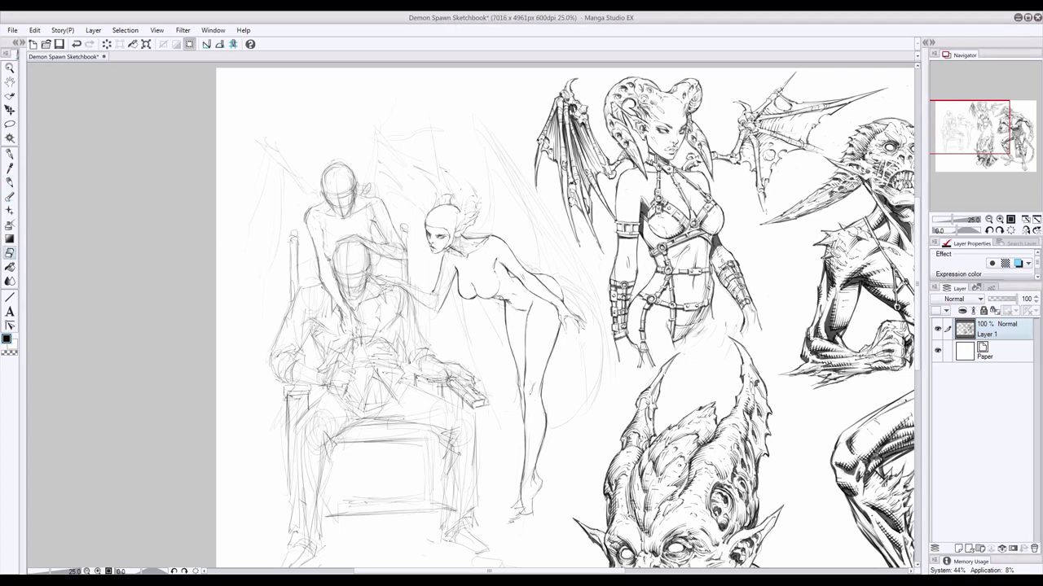
# Step: Add a small line to the leaning woman's upper chest, comparing the drawing with and without it
pyautogui.press('p')
pyautogui.press('e')
pyautogui.press('p')
pyautogui.hotkey('ctrl', 'z')
pyautogui.moveTo(467, 260); pyautogui.dragTo(473, 257)
pyautogui.hotkey('ctrl', 'z')
pyautogui.hotkey('ctrl', 'y')
pyautogui.hotkey('ctrl', 'z')
pyautogui.hotkey('ctrl', 'y')
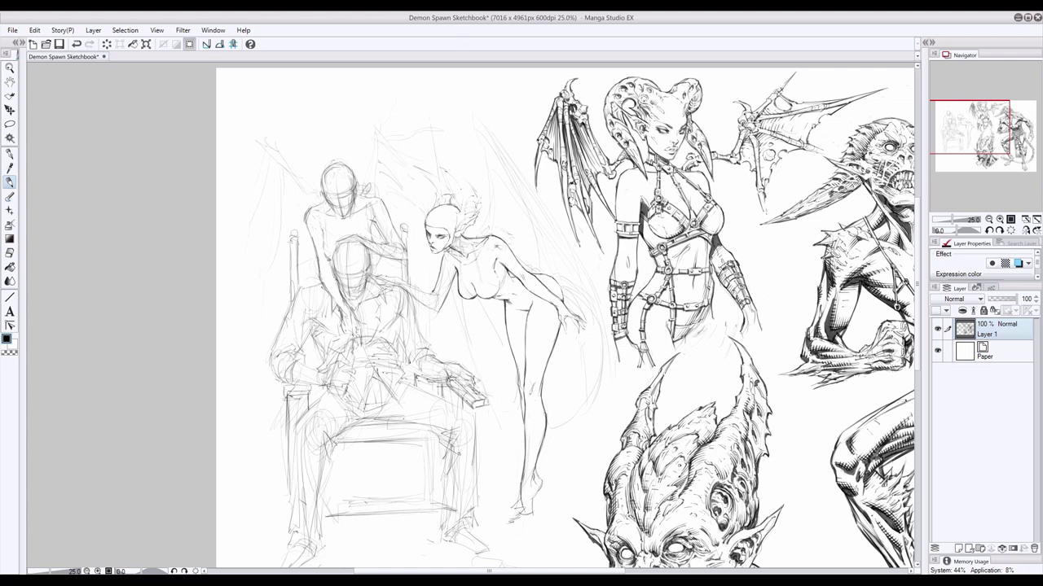
# Step: Rework the leaning woman's upper back and shoulder line, and sketch light costume guides on her chest and upper thigh
pyautogui.moveTo(483, 229); pyautogui.dragTo(510, 238)
pyautogui.press('e')
pyautogui.press('p')
pyautogui.hotkey('ctrl', 'z')
pyautogui.hotkey('ctrl', 'z')
pyautogui.hotkey('ctrl', 'y')
pyautogui.hotkey('ctrl', 'z')
pyautogui.hotkey('ctrl', 'y')
pyautogui.press('e')
pyautogui.press('p')
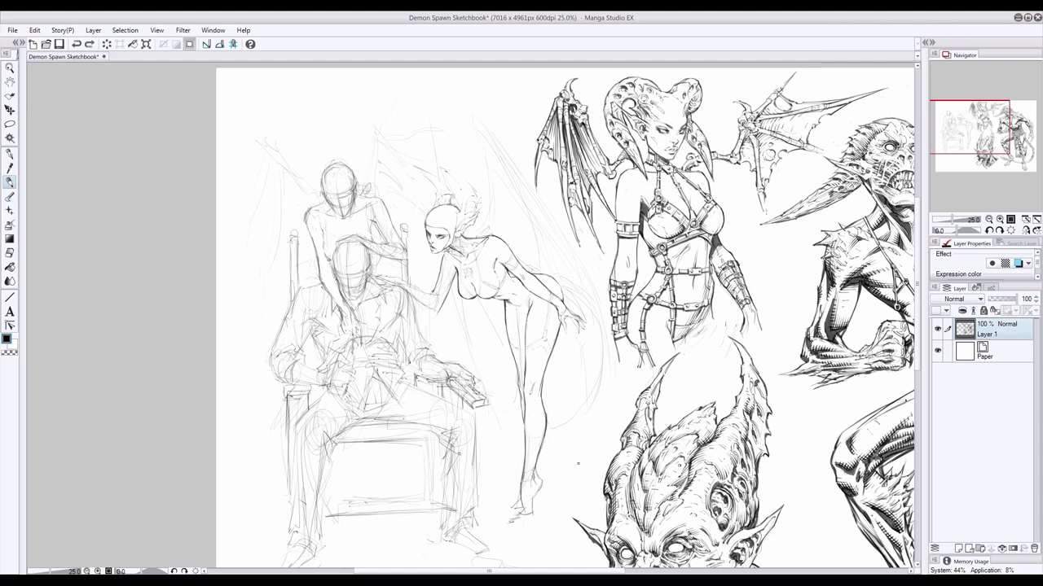
# Step: Redraw the leaning woman's forearm and hand reaching to the seated man's shoulder, and add a high-heeled shoe
pyautogui.press('e')
pyautogui.press('p')
pyautogui.press('e')
pyautogui.press('p')
pyautogui.moveTo(423, 303)
pyautogui.mouseDown()
pyautogui.moveTo(439, 312)
pyautogui.moveTo(380, 276)
pyautogui.mouseUp()
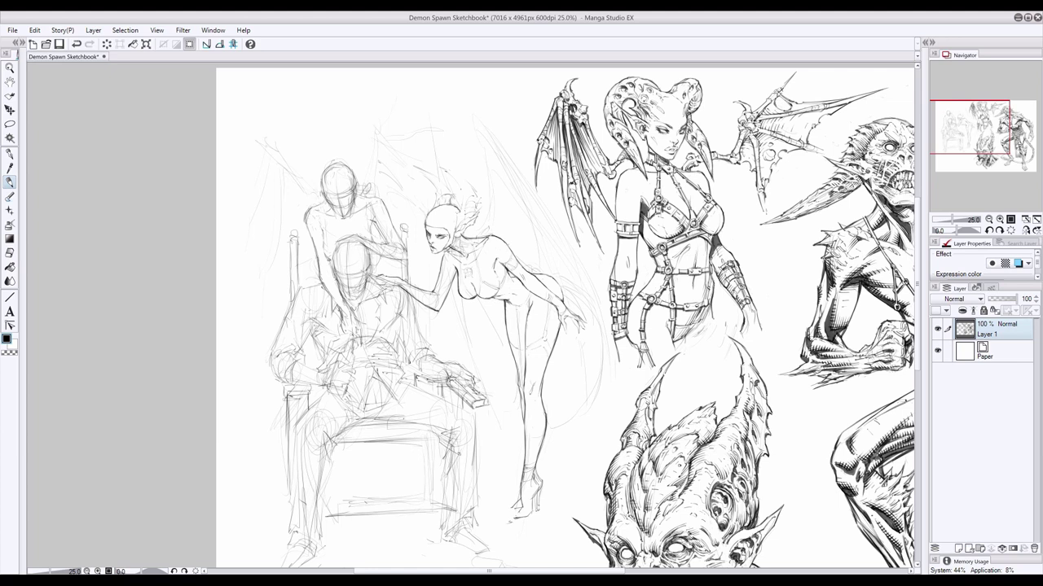
pyautogui.press('e')
pyautogui.press('p')
# Step: Draw a garter strap and a hanging loincloth over the leaning woman's hips and thighs, undoing the unwanted strokes
pyautogui.moveTo(557, 311)
pyautogui.mouseDown()
pyautogui.moveTo(544, 317)
pyautogui.moveTo(550, 349)
pyautogui.mouseUp()
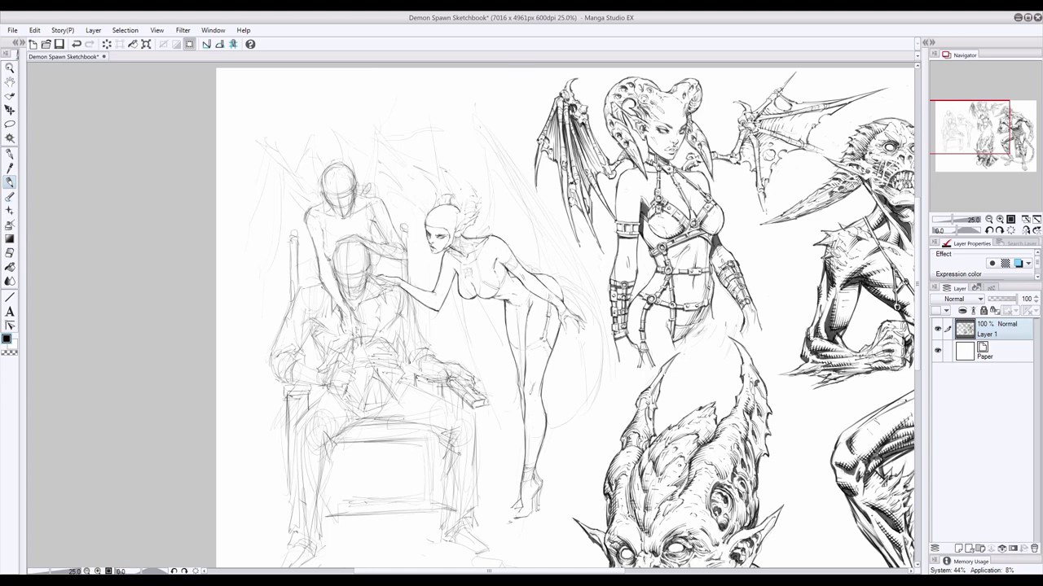
pyautogui.hotkey('ctrl', 'z')
pyautogui.moveTo(509, 302)
pyautogui.mouseDown()
pyautogui.moveTo(522, 390)
pyautogui.moveTo(518, 338)
pyautogui.mouseUp()
pyautogui.moveTo(530, 290); pyautogui.dragTo(523, 304)
pyautogui.moveTo(525, 301)
pyautogui.mouseDown()
pyautogui.moveTo(516, 308)
pyautogui.moveTo(524, 370)
pyautogui.mouseUp()
pyautogui.hotkey('ctrl', 'z')
pyautogui.hotkey('ctrl', 'z')
pyautogui.hotkey('ctrl', 'z')
# Step: Draw the leaning woman's bra top, high collar and wristband, and add strokes to her waist costume
pyautogui.moveTo(482, 281)
pyautogui.mouseDown()
pyautogui.moveTo(499, 289)
pyautogui.moveTo(469, 299)
pyautogui.moveTo(458, 291)
pyautogui.mouseUp()
pyautogui.hotkey('ctrl', 'z')
pyautogui.hotkey('ctrl', 'z')
pyautogui.hotkey('ctrl', 'z')
pyautogui.moveTo(462, 252)
pyautogui.mouseDown()
pyautogui.moveTo(458, 266)
pyautogui.moveTo(473, 264)
pyautogui.mouseUp()
pyautogui.hotkey('ctrl', 'z')
pyautogui.hotkey('ctrl', 'z')
pyautogui.hotkey('ctrl', 'z')
pyautogui.moveTo(543, 287); pyautogui.dragTo(547, 300)
pyautogui.moveTo(479, 248); pyautogui.dragTo(477, 257)
pyautogui.moveTo(464, 266)
pyautogui.mouseDown()
pyautogui.moveTo(475, 261)
pyautogui.moveTo(476, 295)
pyautogui.moveTo(515, 331)
pyautogui.mouseUp()
pyautogui.moveTo(555, 279); pyautogui.dragTo(562, 296)
# Step: Draw a curved, ridged horn rising from the back of the leaning woman's head
pyautogui.moveTo(454, 213); pyautogui.dragTo(456, 226)
pyautogui.moveTo(457, 219); pyautogui.dragTo(465, 229)
pyautogui.moveTo(472, 206); pyautogui.dragTo(464, 213)
pyautogui.moveTo(474, 197); pyautogui.dragTo(466, 201)
pyautogui.moveTo(439, 167)
pyautogui.mouseDown()
pyautogui.moveTo(465, 197)
pyautogui.moveTo(459, 214)
pyautogui.moveTo(453, 174)
pyautogui.moveTo(476, 195)
pyautogui.moveTo(470, 217)
pyautogui.mouseUp()
pyautogui.hotkey('ctrl', 'z')
pyautogui.hotkey('ctrl', 'z')
pyautogui.moveTo(466, 180)
pyautogui.mouseDown()
pyautogui.moveTo(476, 194)
pyautogui.moveTo(462, 189)
pyautogui.mouseUp()
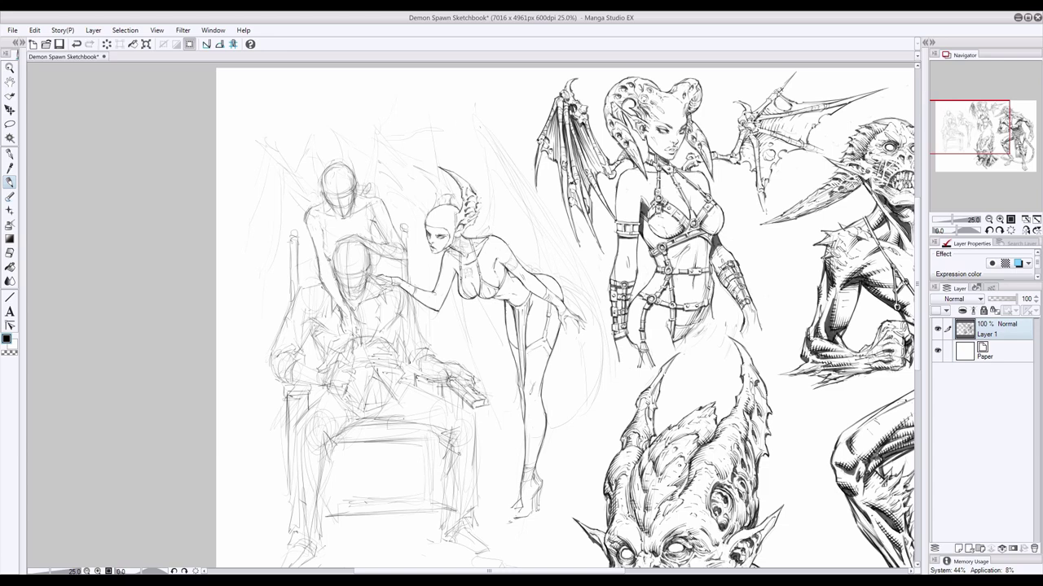
# Step: Erase the stray lines around the leaning woman's rear horn and refine its ridges and base
pyautogui.click(9, 253)
pyautogui.click(10, 183)
pyautogui.moveTo(448, 196)
pyautogui.mouseDown()
pyautogui.moveTo(440, 204)
pyautogui.moveTo(474, 217)
pyautogui.mouseUp()
pyautogui.hotkey('ctrl', 'z')
pyautogui.click(10, 254)
pyautogui.moveTo(448, 173); pyautogui.dragTo(472, 222)
pyautogui.click(11, 183)
pyautogui.moveTo(476, 205)
pyautogui.mouseDown()
pyautogui.moveTo(482, 215)
pyautogui.moveTo(454, 250)
pyautogui.moveTo(445, 239)
pyautogui.mouseUp()
pyautogui.hotkey('ctrl', 'z')
pyautogui.hotkey('ctrl', 'z')
# Step: Draw a second curved horn in front of the first one on the leaning woman's head
pyautogui.moveTo(448, 184)
pyautogui.mouseDown()
pyautogui.moveTo(443, 192)
pyautogui.moveTo(412, 166)
pyautogui.moveTo(446, 195)
pyautogui.mouseUp()
pyautogui.press('e')
pyautogui.press('p')
pyautogui.moveTo(440, 187); pyautogui.dragTo(453, 197)
pyautogui.moveTo(452, 196)
pyautogui.mouseDown()
pyautogui.moveTo(445, 205)
pyautogui.moveTo(418, 169)
pyautogui.mouseUp()
pyautogui.hotkey('ctrl', 'z')
pyautogui.press('e')
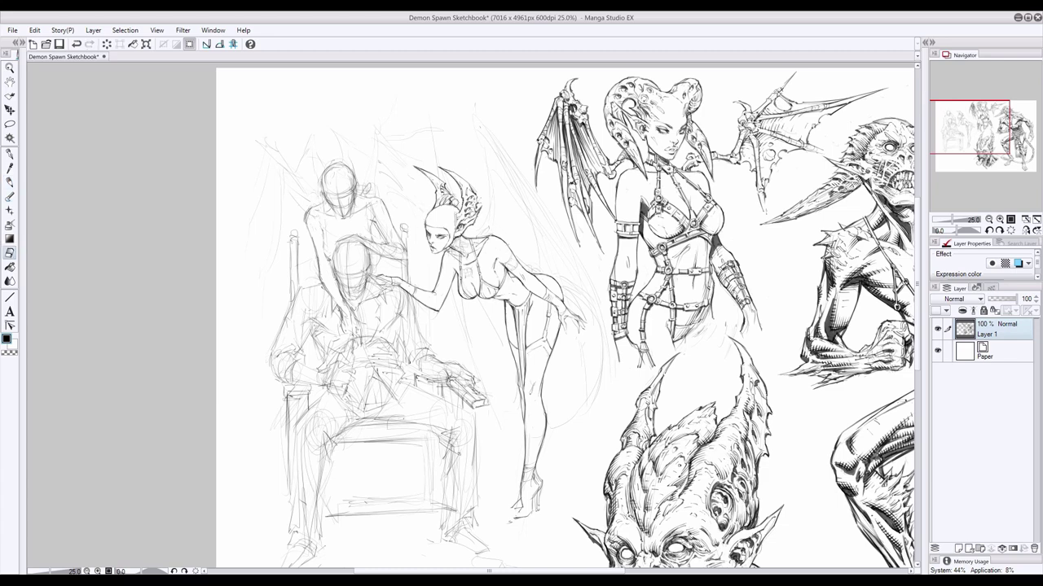
# Step: Refine the leaning woman's jaw and neck lines, and save the sketchbook file
pyautogui.hotkey('ctrl', 'z')
pyautogui.moveTo(437, 248); pyautogui.dragTo(460, 249)
pyautogui.hotkey('ctrl', 'z')
pyautogui.press('p')
pyautogui.hotkey('ctrl', 'z')
pyautogui.press('y')
pyautogui.press('p')
pyautogui.moveTo(449, 245); pyautogui.dragTo(458, 255)
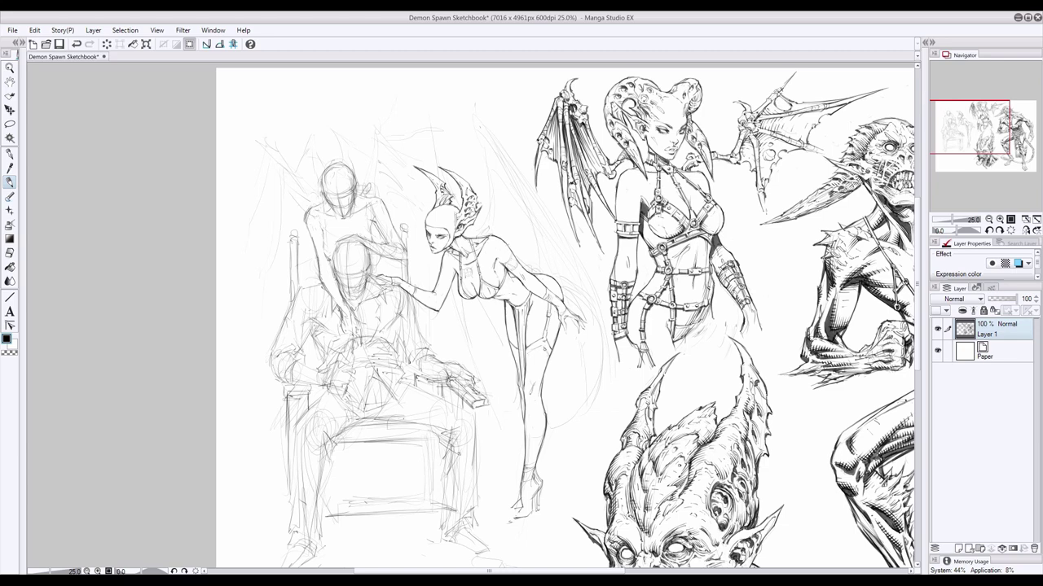
pyautogui.press('e')
pyautogui.press('p')
pyautogui.hotkey('ctrl', 's')
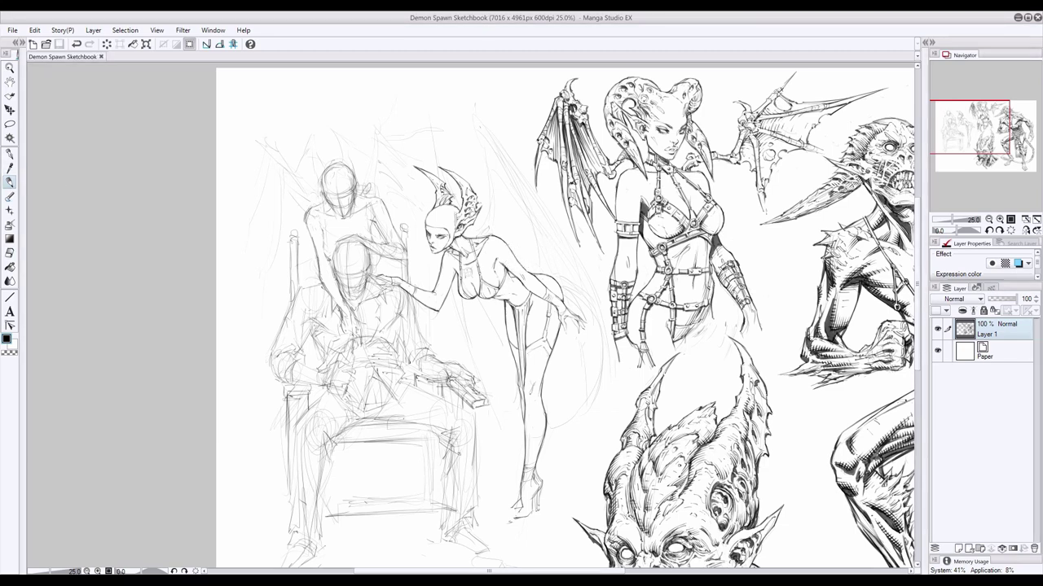
# Step: Draw the seated man's face, hairline and swept-back hair over the construction head, erasing the guide lines
pyautogui.scroll(-2, 422, 216)
pyautogui.moveTo(358, 223); pyautogui.dragTo(366, 222)
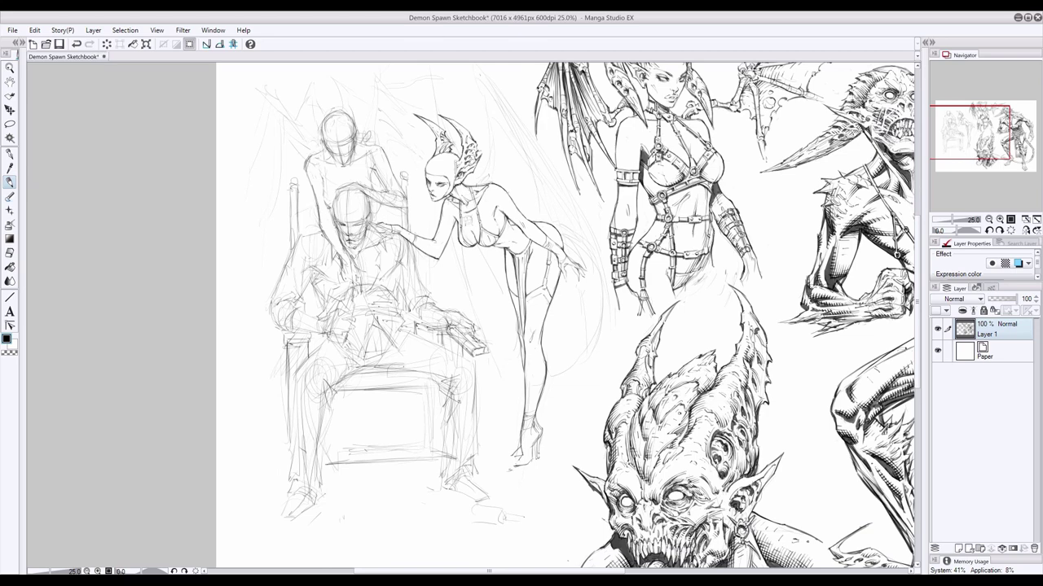
pyautogui.press('e')
pyautogui.moveTo(364, 237)
pyautogui.mouseDown()
pyautogui.moveTo(364, 224)
pyautogui.moveTo(346, 245)
pyautogui.mouseUp()
pyautogui.press('p')
pyautogui.press('e')
pyautogui.press('p')
pyautogui.moveTo(336, 205)
pyautogui.mouseDown()
pyautogui.moveTo(346, 216)
pyautogui.moveTo(336, 218)
pyautogui.moveTo(356, 220)
pyautogui.moveTo(368, 262)
pyautogui.mouseUp()
pyautogui.moveTo(357, 187); pyautogui.dragTo(339, 193)
pyautogui.moveTo(336, 197)
pyautogui.mouseDown()
pyautogui.moveTo(334, 221)
pyautogui.moveTo(367, 229)
pyautogui.moveTo(366, 200)
pyautogui.mouseUp()
pyautogui.press('e')
pyautogui.press('p')
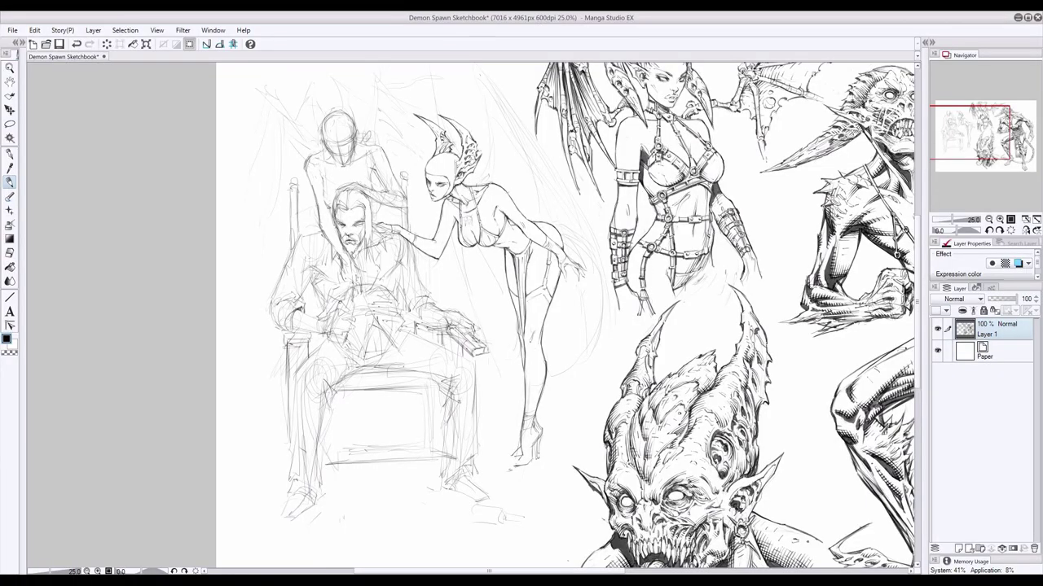
# Step: Draw the seated man's collar, shoulder and rolled-up sleeve with fabric folds, down to the forearm on the armrest
pyautogui.moveTo(274, 313); pyautogui.dragTo(288, 333)
pyautogui.moveTo(287, 318); pyautogui.dragTo(293, 333)
pyautogui.moveTo(297, 287)
pyautogui.mouseDown()
pyautogui.moveTo(290, 302)
pyautogui.moveTo(302, 294)
pyautogui.mouseUp()
pyautogui.moveTo(299, 236)
pyautogui.mouseDown()
pyautogui.moveTo(320, 231)
pyautogui.moveTo(287, 266)
pyautogui.moveTo(273, 324)
pyautogui.mouseUp()
pyautogui.moveTo(298, 272)
pyautogui.mouseDown()
pyautogui.moveTo(295, 293)
pyautogui.moveTo(304, 270)
pyautogui.moveTo(315, 275)
pyautogui.moveTo(306, 278)
pyautogui.moveTo(328, 261)
pyautogui.mouseUp()
pyautogui.moveTo(376, 251); pyautogui.dragTo(369, 267)
pyautogui.moveTo(381, 247)
pyautogui.mouseDown()
pyautogui.moveTo(375, 265)
pyautogui.moveTo(381, 249)
pyautogui.mouseUp()
pyautogui.hotkey('ctrl', 'z')
pyautogui.moveTo(375, 237)
pyautogui.mouseDown()
pyautogui.moveTo(382, 254)
pyautogui.moveTo(328, 282)
pyautogui.moveTo(318, 333)
pyautogui.mouseUp()
pyautogui.moveTo(298, 310); pyautogui.dragTo(341, 333)
pyautogui.hotkey('ctrl', 'z')
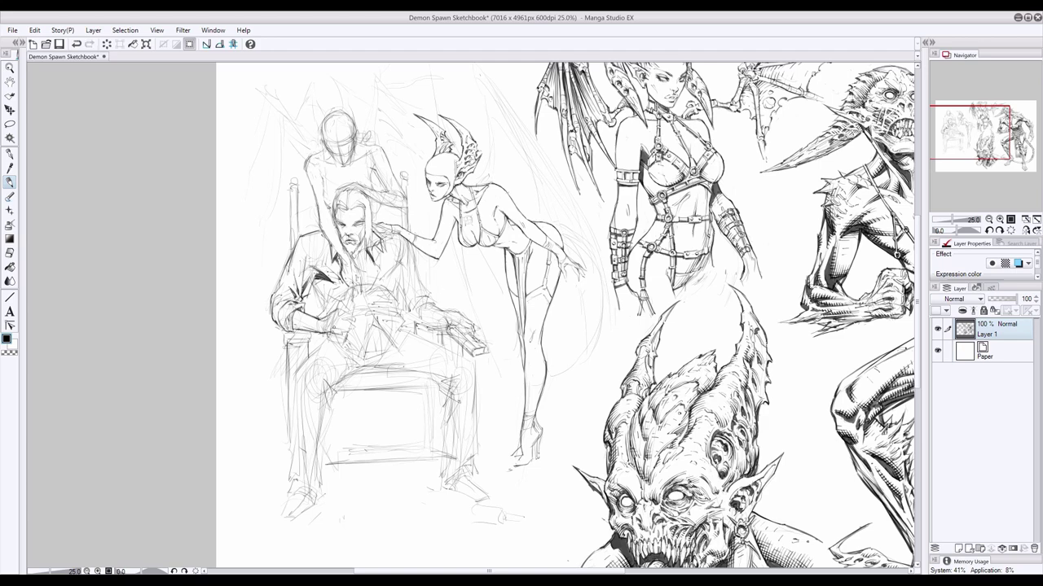
# Step: Undo the last strokes, and draw the seated man's hand gripping a bottle with fold lines on the sleeve above
pyautogui.hotkey('ctrl', 'z')
pyautogui.hotkey('ctrl', 'z')
pyautogui.hotkey('ctrl', 'z')
pyautogui.moveTo(335, 318); pyautogui.dragTo(355, 321)
pyautogui.moveTo(337, 320); pyautogui.dragTo(353, 318)
pyautogui.moveTo(354, 322); pyautogui.dragTo(344, 329)
pyautogui.moveTo(352, 286); pyautogui.dragTo(336, 312)
pyautogui.moveTo(352, 299); pyautogui.dragTo(344, 340)
pyautogui.moveTo(309, 267); pyautogui.dragTo(306, 281)
pyautogui.moveTo(315, 270)
pyautogui.mouseDown()
pyautogui.moveTo(307, 282)
pyautogui.moveTo(336, 268)
pyautogui.moveTo(320, 272)
pyautogui.mouseUp()
pyautogui.hotkey('ctrl', 'z')
pyautogui.hotkey('ctrl', 'z')
# Step: Try dark shading between the seated man's sleeve and torso, and undo the last shading strokes
pyautogui.moveTo(315, 246)
pyautogui.mouseDown()
pyautogui.moveTo(333, 281)
pyautogui.moveTo(362, 286)
pyautogui.moveTo(341, 283)
pyautogui.mouseUp()
pyautogui.click(10, 253)
pyautogui.click(9, 182)
pyautogui.click(9, 242)
pyautogui.click(10, 252)
pyautogui.click(10, 182)
pyautogui.moveTo(326, 280)
pyautogui.mouseDown()
pyautogui.moveTo(316, 274)
pyautogui.moveTo(334, 298)
pyautogui.moveTo(349, 290)
pyautogui.moveTo(317, 295)
pyautogui.moveTo(323, 313)
pyautogui.mouseUp()
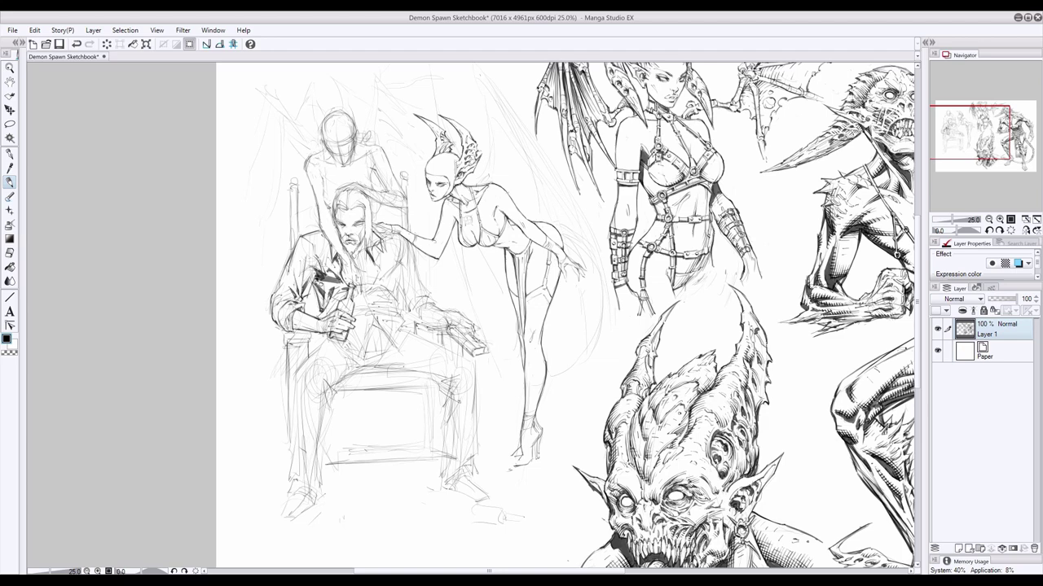
pyautogui.hotkey('ctrl', 'z')
pyautogui.hotkey('ctrl', 'z')
pyautogui.hotkey('ctrl', 'z')
pyautogui.hotkey('ctrl', 'z')
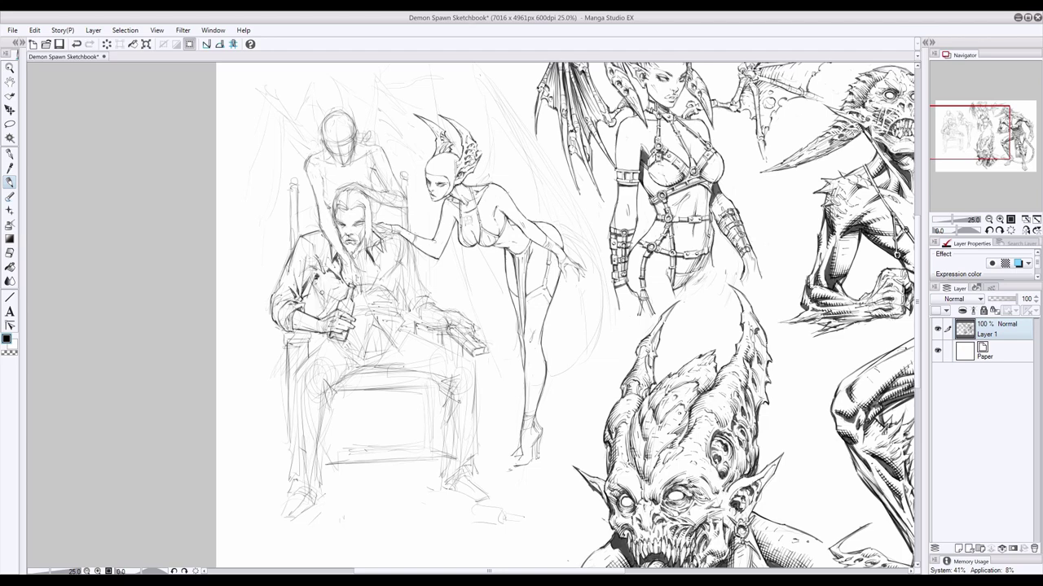
# Step: Erase the construction lines beside the bottle arm and redraw the fold lines along the seated man's inner sleeve
pyautogui.click(10, 253)
pyautogui.moveTo(337, 246)
pyautogui.mouseDown()
pyautogui.moveTo(309, 290)
pyautogui.moveTo(318, 278)
pyautogui.moveTo(342, 289)
pyautogui.moveTo(326, 300)
pyautogui.mouseUp()
pyautogui.click(8, 181)
pyautogui.press('e')
pyautogui.press('p')
pyautogui.moveTo(316, 274); pyautogui.dragTo(321, 288)
pyautogui.press('e')
pyautogui.press('p')
# Step: Draw the seated man's open shirt front, pointed shirt hem and the fabric folds across his torso and far sleeve
pyautogui.moveTo(373, 328); pyautogui.dragTo(365, 351)
pyautogui.moveTo(326, 342); pyautogui.dragTo(364, 361)
pyautogui.moveTo(324, 341); pyautogui.dragTo(401, 349)
pyautogui.moveTo(401, 349); pyautogui.dragTo(419, 325)
pyautogui.moveTo(394, 327)
pyautogui.mouseDown()
pyautogui.moveTo(406, 334)
pyautogui.moveTo(396, 316)
pyautogui.mouseUp()
pyautogui.moveTo(398, 308); pyautogui.dragTo(399, 312)
pyautogui.moveTo(407, 254); pyautogui.dragTo(393, 303)
pyautogui.moveTo(404, 290)
pyautogui.mouseDown()
pyautogui.moveTo(398, 311)
pyautogui.moveTo(355, 329)
pyautogui.moveTo(356, 308)
pyautogui.moveTo(377, 311)
pyautogui.mouseUp()
pyautogui.moveTo(379, 264); pyautogui.dragTo(367, 318)
# Step: Clean up the sketch lines around the bottle and redraw the shirt edge beneath it
pyautogui.press('e')
pyautogui.moveTo(336, 281)
pyautogui.mouseDown()
pyautogui.moveTo(325, 288)
pyautogui.moveTo(367, 312)
pyautogui.moveTo(355, 330)
pyautogui.mouseUp()
pyautogui.click(10, 183)
pyautogui.moveTo(367, 331); pyautogui.dragTo(354, 336)
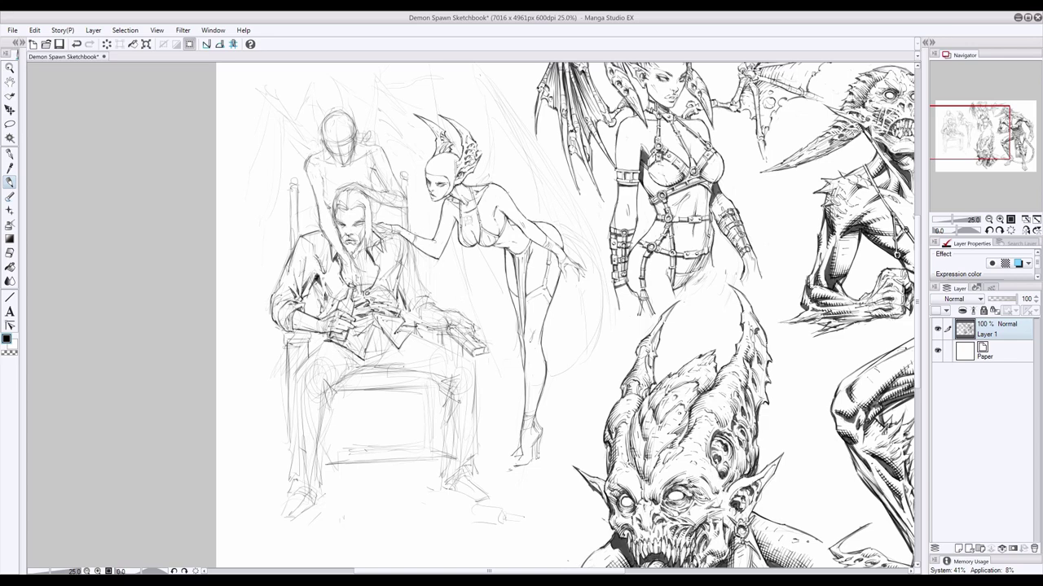
# Step: Rework the dark folds on the seated man's bottle-arm sleeve and add folds to his other sleeve
pyautogui.moveTo(322, 269)
pyautogui.mouseDown()
pyautogui.moveTo(330, 285)
pyautogui.moveTo(320, 268)
pyautogui.moveTo(309, 273)
pyautogui.mouseUp()
pyautogui.hotkey('ctrl', 'z')
pyautogui.moveTo(315, 261)
pyautogui.mouseDown()
pyautogui.moveTo(308, 276)
pyautogui.moveTo(346, 311)
pyautogui.moveTo(321, 298)
pyautogui.mouseUp()
pyautogui.press('e')
pyautogui.press('p')
pyautogui.moveTo(313, 282); pyautogui.dragTo(323, 307)
pyautogui.moveTo(319, 295); pyautogui.dragTo(323, 307)
pyautogui.moveTo(399, 270); pyautogui.dragTo(412, 296)
pyautogui.moveTo(414, 282); pyautogui.dragTo(408, 309)
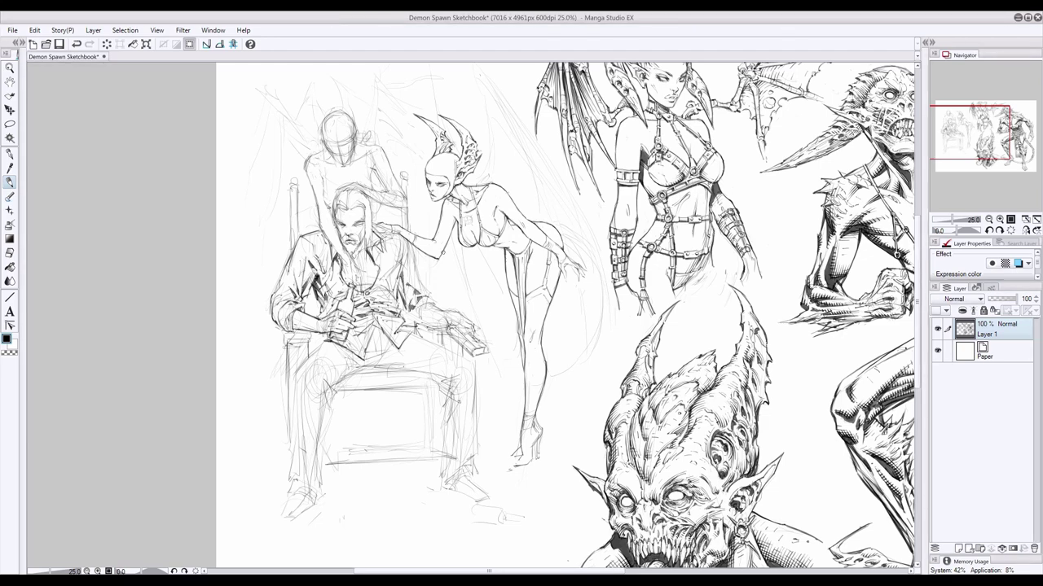
# Step: Undo and erase the upper folds of the bottle-arm sleeve, and redraw them with dark creases from shoulder to elbow
pyautogui.hotkey('ctrl', 'z')
pyautogui.click(10, 254)
pyautogui.moveTo(321, 249); pyautogui.dragTo(314, 279)
pyautogui.moveTo(316, 262)
pyautogui.mouseDown()
pyautogui.moveTo(327, 294)
pyautogui.moveTo(315, 282)
pyautogui.moveTo(339, 279)
pyautogui.moveTo(318, 274)
pyautogui.moveTo(325, 289)
pyautogui.mouseUp()
pyautogui.click(10, 182)
pyautogui.hotkey('ctrl', 'z')
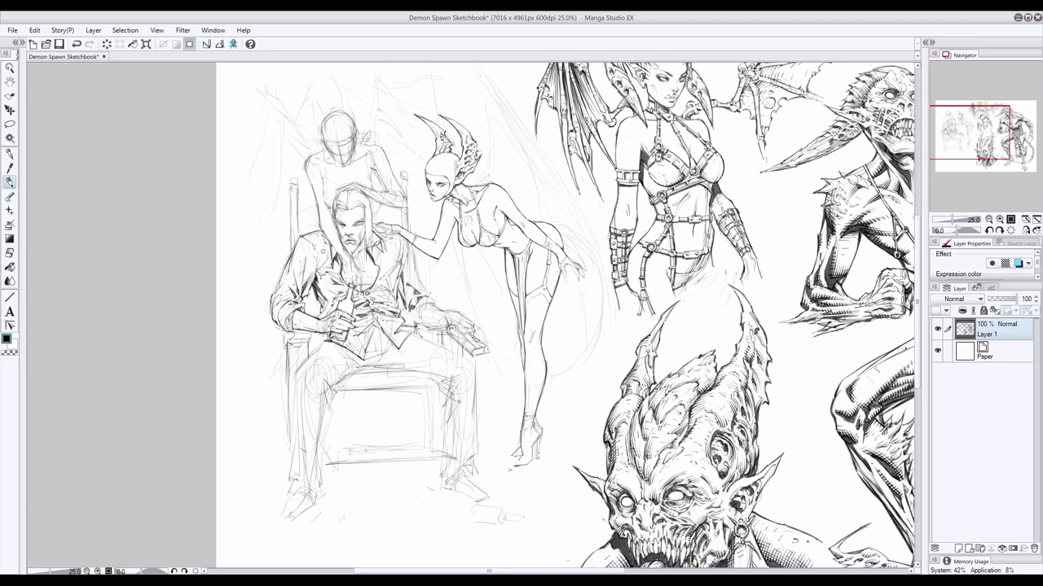
pyautogui.click(10, 253)
pyautogui.click(11, 182)
pyautogui.moveTo(312, 276)
pyautogui.mouseDown()
pyautogui.moveTo(304, 294)
pyautogui.moveTo(277, 292)
pyautogui.moveTo(327, 298)
pyautogui.mouseUp()
pyautogui.moveTo(330, 284)
pyautogui.mouseDown()
pyautogui.moveTo(318, 302)
pyautogui.moveTo(321, 289)
pyautogui.mouseUp()
pyautogui.moveTo(327, 253)
pyautogui.mouseDown()
pyautogui.moveTo(318, 269)
pyautogui.moveTo(314, 254)
pyautogui.mouseUp()
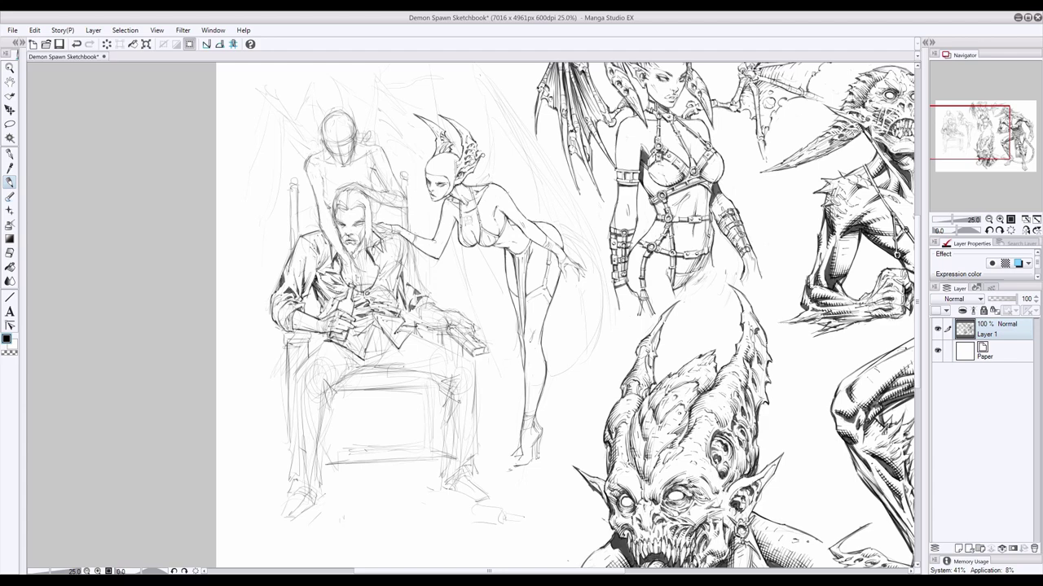
# Step: Refine the fold lines on the seated man's other sleeve, shirt front and bottle-arm shoulder, undoing unwanted strokes
pyautogui.press('e')
pyautogui.press('p')
pyautogui.moveTo(425, 290)
pyautogui.mouseDown()
pyautogui.moveTo(402, 256)
pyautogui.moveTo(405, 302)
pyautogui.mouseUp()
pyautogui.hotkey('ctrl', 'z')
pyautogui.press('e')
pyautogui.moveTo(340, 288)
pyautogui.mouseDown()
pyautogui.moveTo(303, 246)
pyautogui.moveTo(339, 295)
pyautogui.moveTo(327, 277)
pyautogui.mouseUp()
pyautogui.press('p')
pyautogui.moveTo(327, 276)
pyautogui.mouseDown()
pyautogui.moveTo(337, 264)
pyautogui.moveTo(332, 282)
pyautogui.moveTo(346, 299)
pyautogui.mouseUp()
pyautogui.hotkey('ctrl', 'z')
pyautogui.moveTo(353, 297)
pyautogui.mouseDown()
pyautogui.moveTo(366, 301)
pyautogui.moveTo(388, 273)
pyautogui.mouseUp()
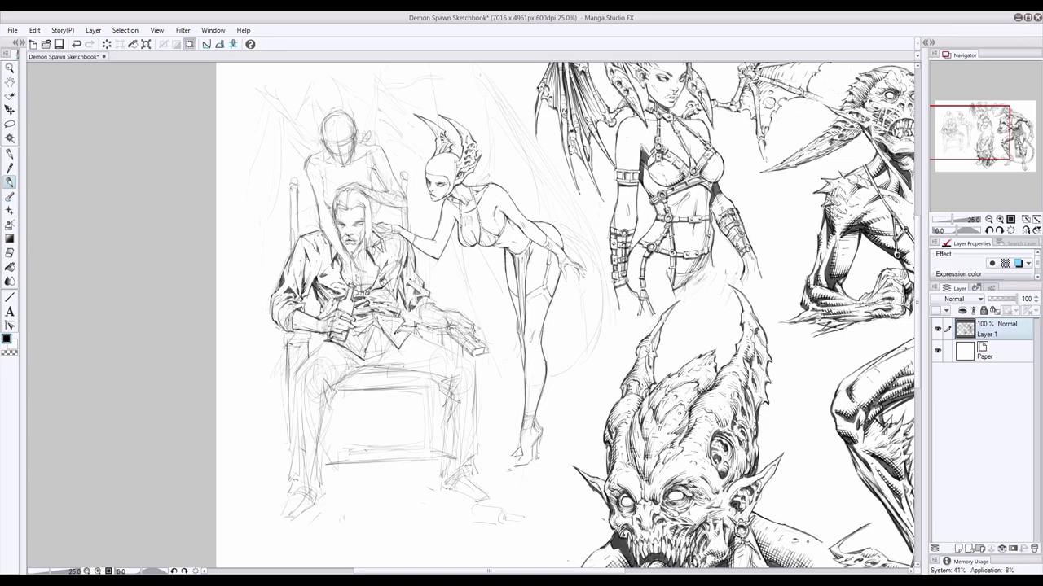
pyautogui.hotkey('ctrl', 'z')
pyautogui.moveTo(329, 245); pyautogui.dragTo(319, 271)
pyautogui.moveTo(321, 266)
pyautogui.mouseDown()
pyautogui.moveTo(316, 282)
pyautogui.moveTo(334, 281)
pyautogui.mouseUp()
# Step: Darken the seated man's swept-back hair and draw a moustache and beard around his mouth and jaw
pyautogui.moveTo(362, 207)
pyautogui.mouseDown()
pyautogui.moveTo(364, 256)
pyautogui.moveTo(363, 208)
pyautogui.moveTo(331, 216)
pyautogui.mouseUp()
pyautogui.moveTo(356, 193); pyautogui.dragTo(334, 212)
pyautogui.moveTo(355, 235); pyautogui.dragTo(352, 247)
pyautogui.moveTo(347, 235); pyautogui.dragTo(344, 247)
pyautogui.moveTo(355, 244); pyautogui.dragTo(345, 253)
pyautogui.moveTo(353, 245)
pyautogui.mouseDown()
pyautogui.moveTo(351, 255)
pyautogui.moveTo(359, 240)
pyautogui.mouseUp()
pyautogui.moveTo(365, 233); pyautogui.dragTo(355, 247)
pyautogui.moveTo(363, 245)
pyautogui.mouseDown()
pyautogui.moveTo(353, 256)
pyautogui.moveTo(357, 249)
pyautogui.mouseUp()
pyautogui.press('e')
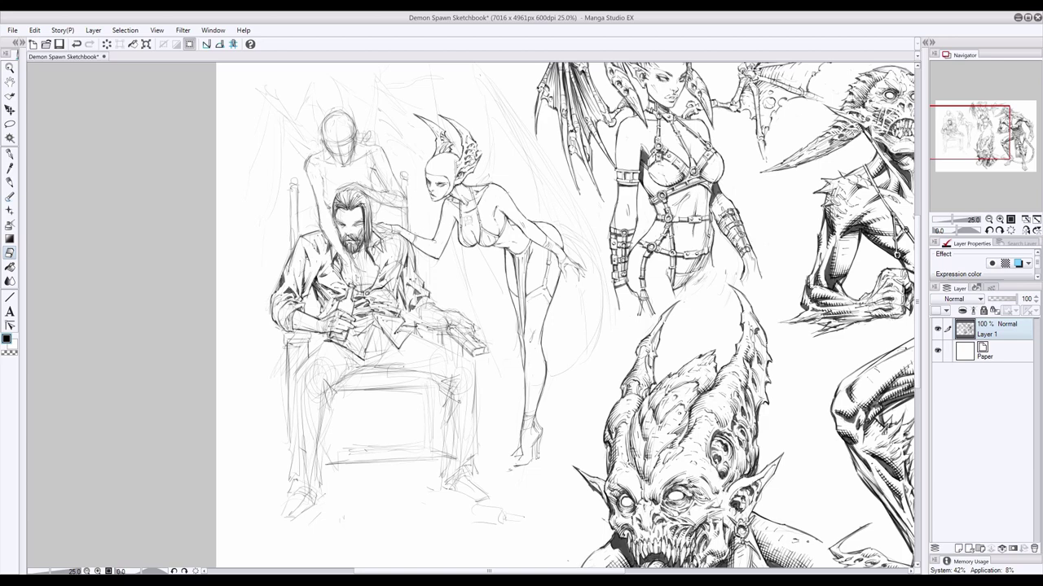
pyautogui.press('p')
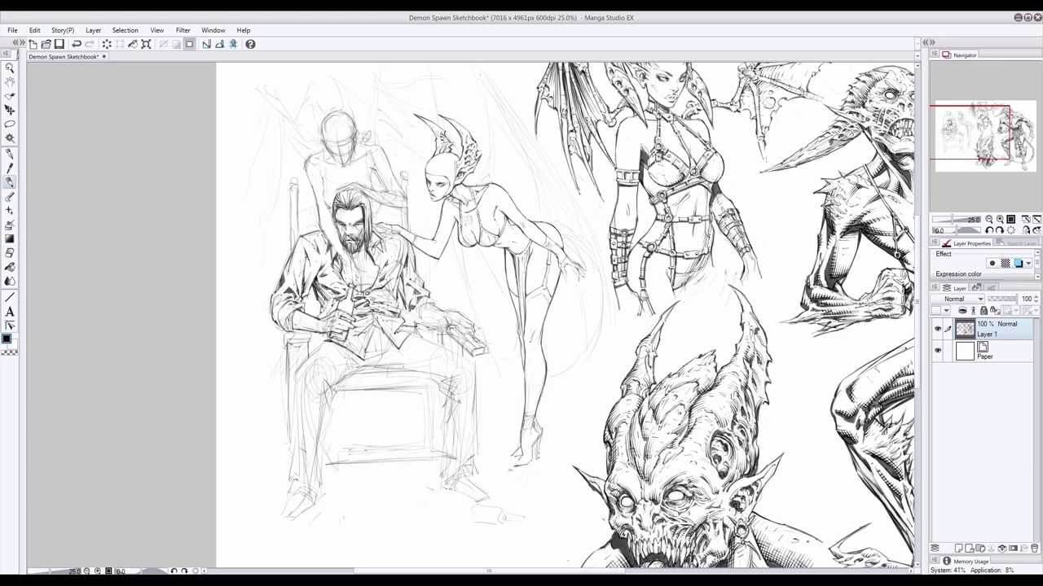
# Step: Deepen the shading of the seated man's beard and eyes, and fill in the long hair on both sides of his face
pyautogui.moveTo(364, 243); pyautogui.dragTo(348, 263)
pyautogui.moveTo(353, 233); pyautogui.dragTo(347, 240)
pyautogui.moveTo(335, 197); pyautogui.dragTo(334, 224)
pyautogui.moveTo(357, 203); pyautogui.dragTo(367, 238)
pyautogui.moveTo(366, 198); pyautogui.dragTo(372, 247)
pyautogui.click(10, 253)
pyautogui.click(10, 183)
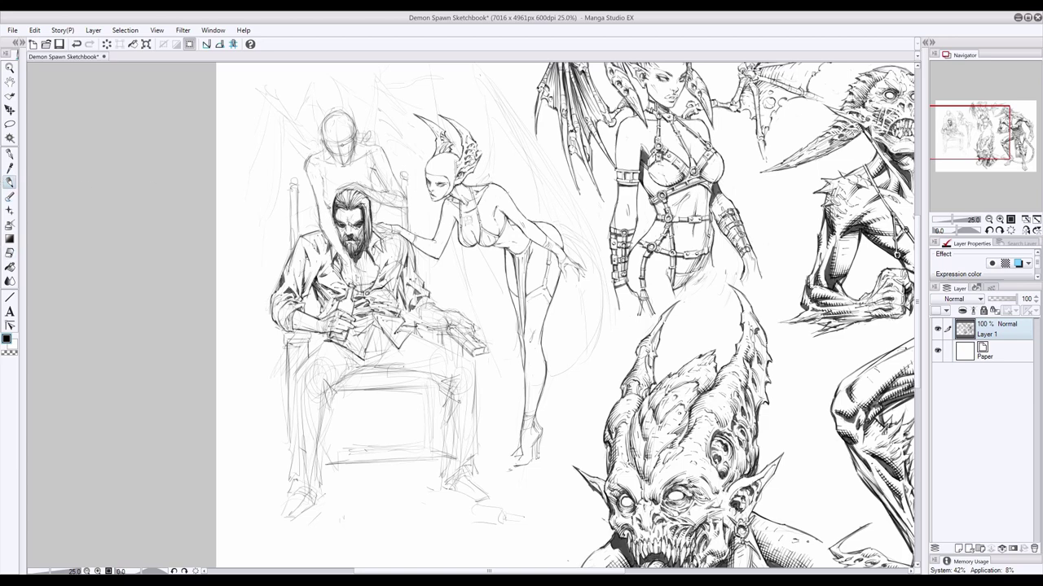
# Step: Outline the standing figure's arm reaching down to the seated man's chest, undoing and restoring strokes while erasing overlapping lines
pyautogui.moveTo(325, 191); pyautogui.dragTo(333, 209)
pyautogui.moveTo(304, 165)
pyautogui.mouseDown()
pyautogui.moveTo(316, 211)
pyautogui.moveTo(351, 267)
pyautogui.mouseUp()
pyautogui.hotkey('ctrl', 'z')
pyautogui.hotkey('ctrl', 'z')
pyautogui.hotkey('ctrl', 'z')
pyautogui.hotkey('ctrl', 'z')
pyautogui.hotkey('ctrl', 'z')
pyautogui.hotkey('ctrl', 'z')
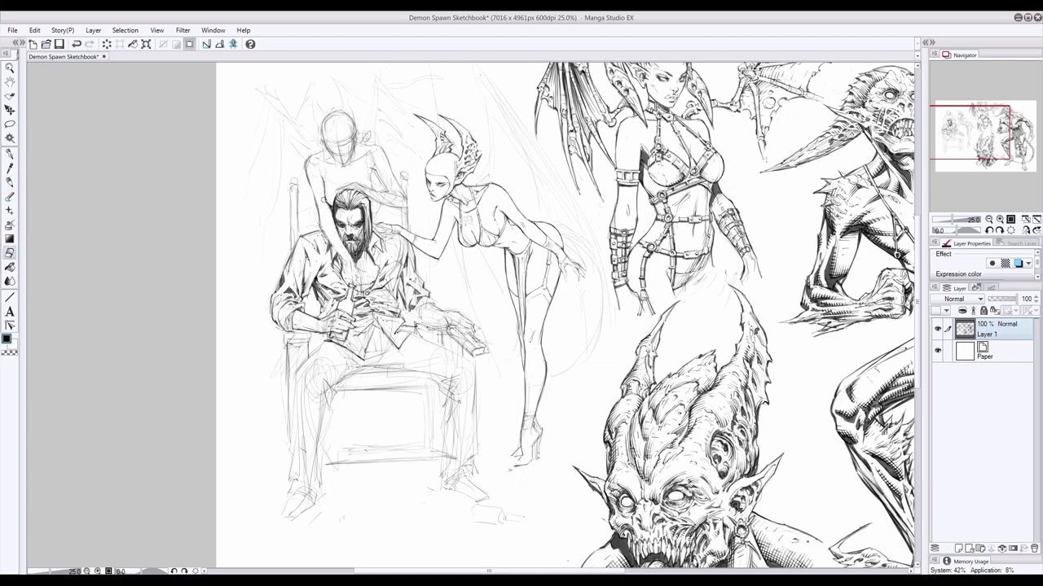
pyautogui.moveTo(322, 231)
pyautogui.mouseDown()
pyautogui.moveTo(368, 278)
pyautogui.moveTo(359, 291)
pyautogui.mouseUp()
pyautogui.hotkey('ctrl', 'y')
pyautogui.hotkey('ctrl', 'y')
pyautogui.hotkey('ctrl', 'y')
pyautogui.hotkey('ctrl', 'y')
# Step: Erase parts of the bottle-arm sleeve near the shoulder and redraw its folds, undoing the last stroke
pyautogui.press('e')
pyautogui.press('p')
pyautogui.press('e')
pyautogui.moveTo(304, 255)
pyautogui.mouseDown()
pyautogui.moveTo(301, 292)
pyautogui.moveTo(296, 266)
pyautogui.mouseUp()
pyautogui.press('p')
pyautogui.moveTo(297, 250)
pyautogui.mouseDown()
pyautogui.moveTo(292, 276)
pyautogui.moveTo(321, 287)
pyautogui.moveTo(309, 282)
pyautogui.mouseUp()
pyautogui.press('e')
pyautogui.press('p')
pyautogui.press('e')
pyautogui.press('p')
pyautogui.hotkey('ctrl', 'z')
# Step: Clean up the shirt hem and shoulder, rework the upper-sleeve folds and darken the open collar beside the neck
pyautogui.press('e')
pyautogui.moveTo(384, 320); pyautogui.dragTo(407, 337)
pyautogui.moveTo(295, 242); pyautogui.dragTo(296, 261)
pyautogui.press('p')
pyautogui.moveTo(299, 238); pyautogui.dragTo(305, 290)
pyautogui.hotkey('ctrl', 'z')
pyautogui.hotkey('ctrl', 'z')
pyautogui.moveTo(301, 273); pyautogui.dragTo(295, 293)
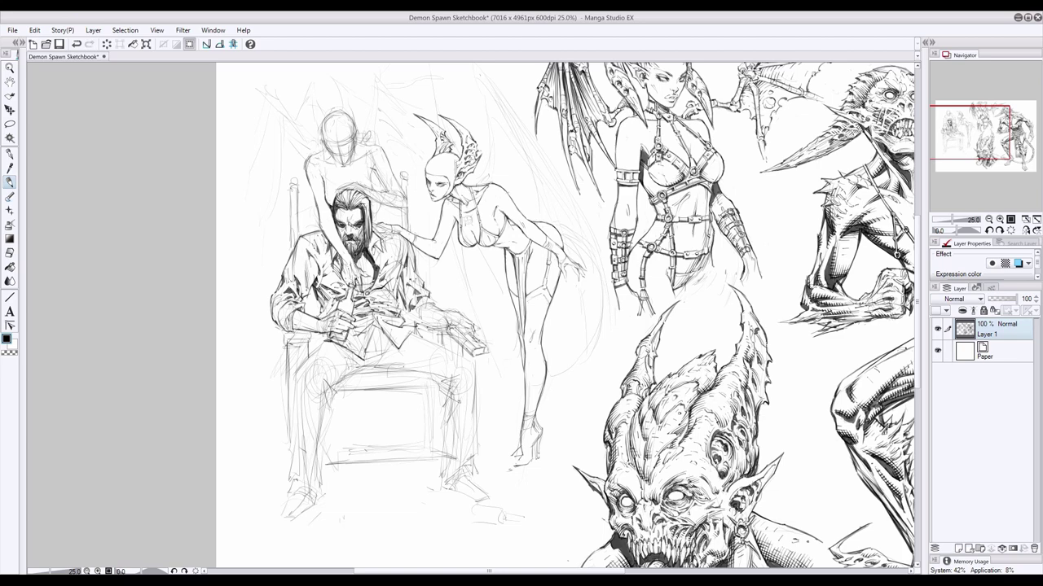
pyautogui.moveTo(372, 241); pyautogui.dragTo(379, 249)
pyautogui.moveTo(301, 263); pyautogui.dragTo(298, 276)
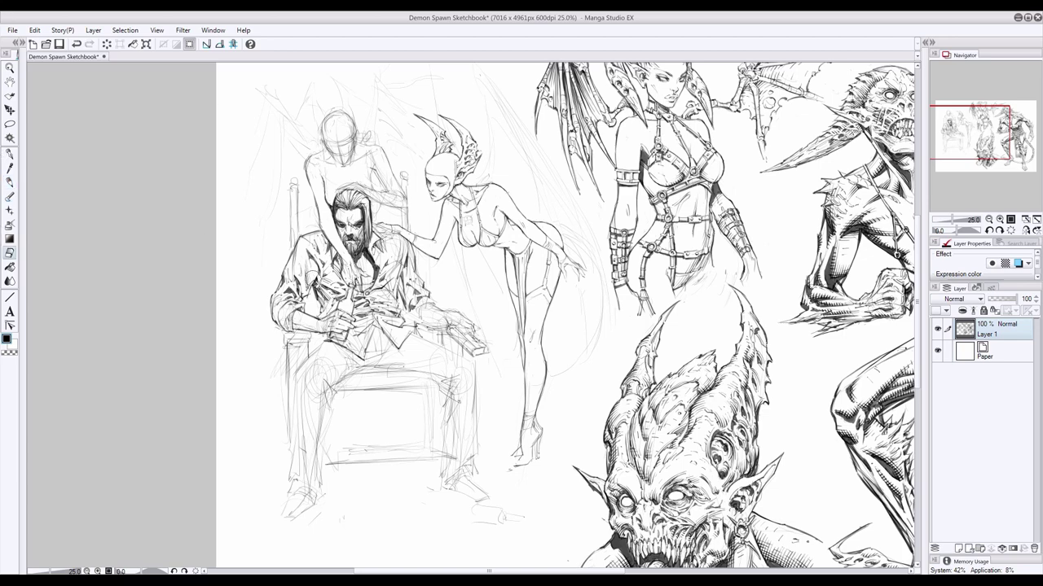
# Step: Touch up the rolled cuff of the seated man's bottle-arm sleeve and undo the last strokes
pyautogui.moveTo(287, 300); pyautogui.dragTo(271, 315)
pyautogui.press('e')
pyautogui.press('p')
pyautogui.press('e')
pyautogui.press('p')
pyautogui.hotkey('ctrl', 'z')
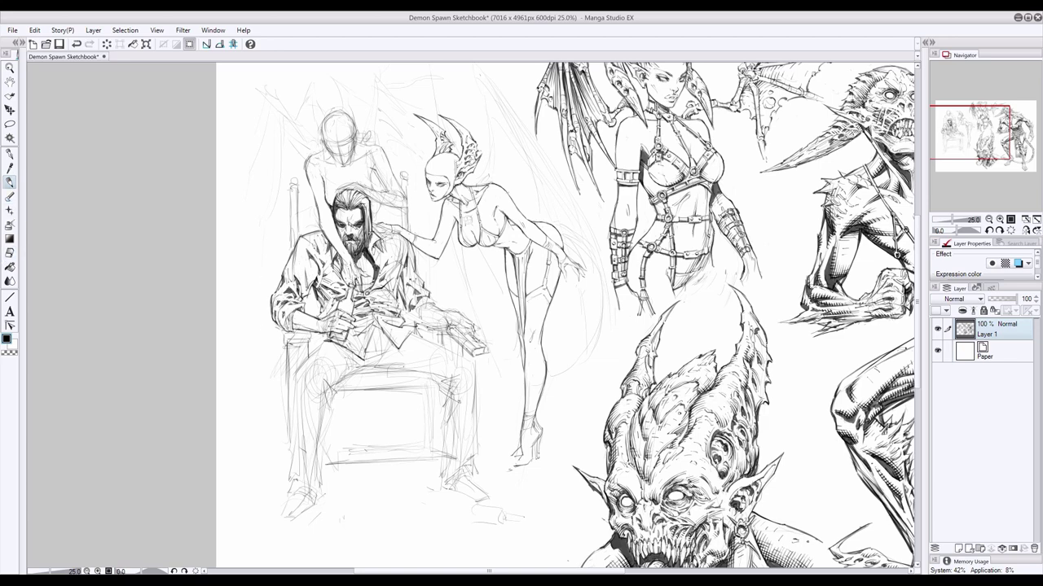
pyautogui.hotkey('ctrl', 'z')
# Step: Redraw the shirt folds where the bottle-arm shoulder meets the chest, erasing stray lines around them
pyautogui.moveTo(318, 263); pyautogui.dragTo(319, 279)
pyautogui.press('e')
pyautogui.press('p')
pyautogui.press('e')
pyautogui.moveTo(319, 237); pyautogui.dragTo(317, 259)
pyautogui.press('p')
pyautogui.moveTo(376, 328); pyautogui.dragTo(399, 351)
pyautogui.moveTo(324, 343); pyautogui.dragTo(359, 360)
pyautogui.hotkey('ctrl', 'z')
pyautogui.hotkey('ctrl', 'z')
pyautogui.hotkey('ctrl', 'z')
# Step: Draw the seated man's trouser leg on the bottle side, with its knee, hem and shoe, undoing the unwanted strokes
pyautogui.moveTo(293, 373); pyautogui.dragTo(295, 448)
pyautogui.moveTo(287, 484); pyautogui.dragTo(319, 503)
pyautogui.moveTo(301, 490); pyautogui.dragTo(317, 478)
pyautogui.moveTo(305, 360)
pyautogui.mouseDown()
pyautogui.moveTo(323, 353)
pyautogui.moveTo(319, 479)
pyautogui.moveTo(322, 468)
pyautogui.mouseUp()
pyautogui.hotkey('ctrl', 'z')
pyautogui.moveTo(298, 423)
pyautogui.mouseDown()
pyautogui.moveTo(303, 462)
pyautogui.moveTo(292, 451)
pyautogui.moveTo(286, 485)
pyautogui.mouseUp()
pyautogui.hotkey('ctrl', 'z')
pyautogui.moveTo(294, 381)
pyautogui.mouseDown()
pyautogui.moveTo(288, 481)
pyautogui.moveTo(304, 388)
pyautogui.moveTo(332, 387)
pyautogui.moveTo(328, 362)
pyautogui.mouseUp()
# Step: Draw the thigh and lower trouser leg on the seated man's other side, and firm up the first knee's contour
pyautogui.moveTo(425, 347); pyautogui.dragTo(454, 338)
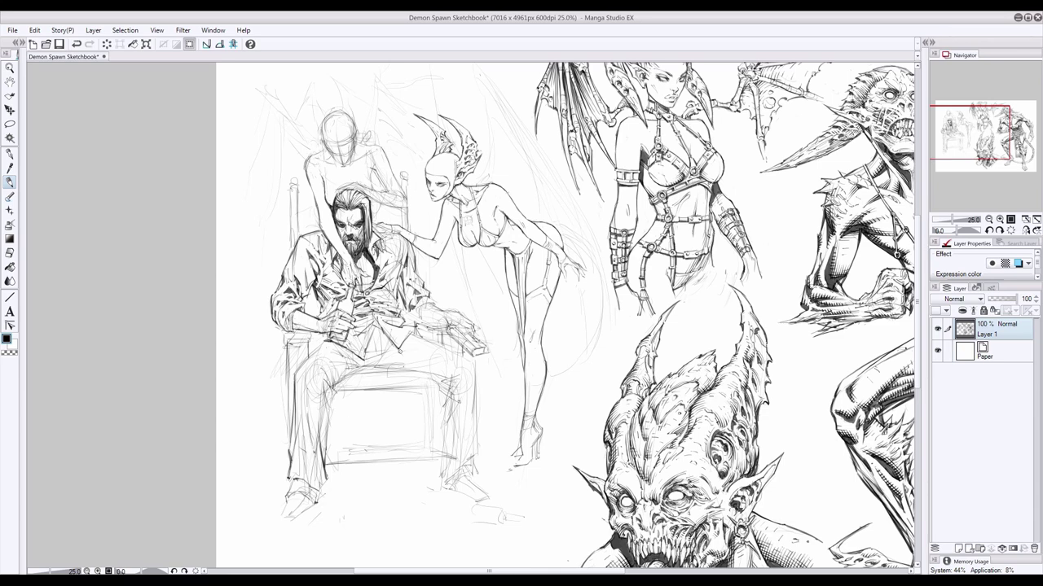
pyautogui.moveTo(455, 377)
pyautogui.mouseDown()
pyautogui.moveTo(441, 459)
pyautogui.moveTo(447, 419)
pyautogui.mouseUp()
pyautogui.press('e')
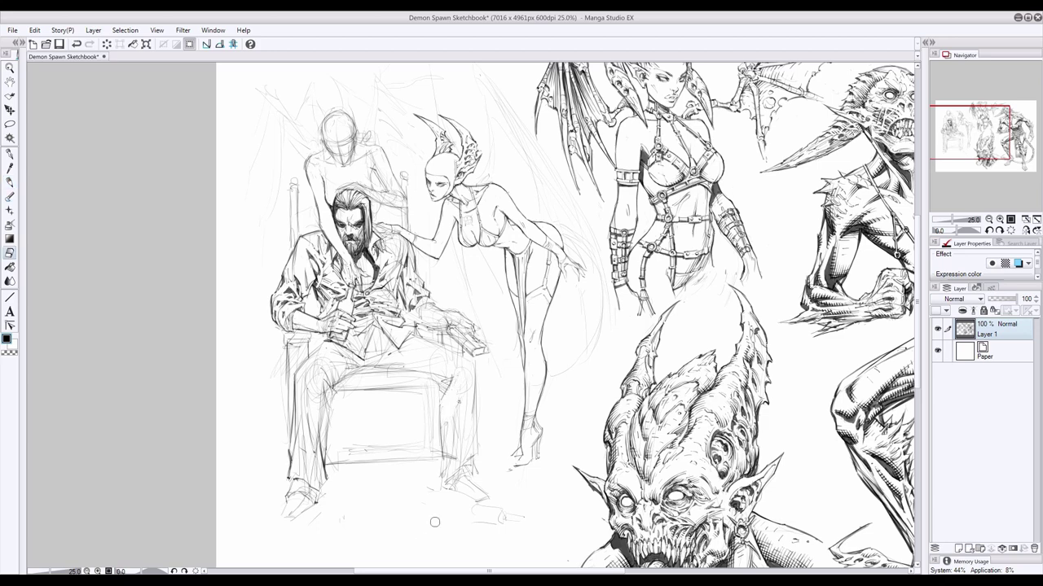
pyautogui.press('p')
pyautogui.moveTo(295, 377)
pyautogui.mouseDown()
pyautogui.moveTo(330, 343)
pyautogui.moveTo(301, 365)
pyautogui.mouseUp()
pyautogui.moveTo(459, 409); pyautogui.dragTo(441, 483)
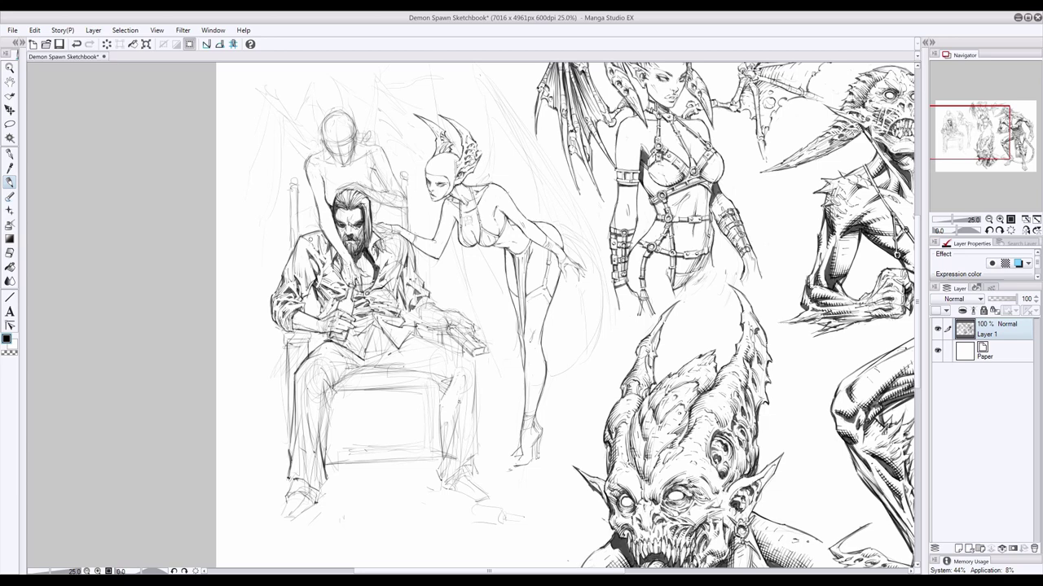
pyautogui.press('e')
pyautogui.press('p')
# Step: Add dark creases to the seated man's shirt along the bottle arm and torso, cleaning up the shoulder near the collar
pyautogui.moveTo(318, 257)
pyautogui.mouseDown()
pyautogui.moveTo(309, 273)
pyautogui.moveTo(338, 317)
pyautogui.mouseUp()
pyautogui.moveTo(368, 296); pyautogui.dragTo(386, 294)
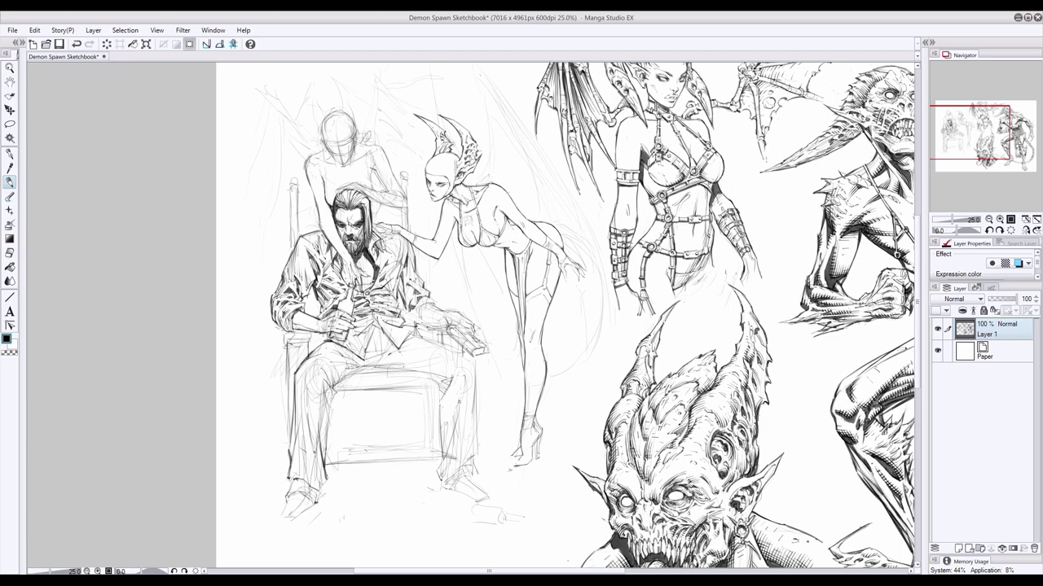
pyautogui.moveTo(325, 236); pyautogui.dragTo(326, 255)
pyautogui.press('e')
pyautogui.moveTo(310, 241); pyautogui.dragTo(319, 256)
pyautogui.press('p')
pyautogui.press('e')
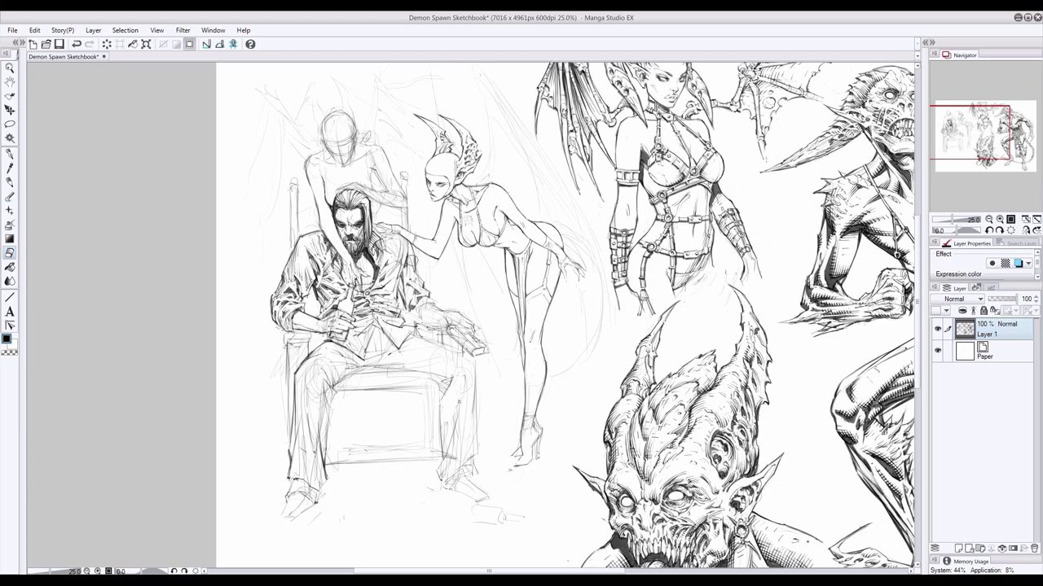
# Step: Refine the seated man's far shoulder beneath the demon woman's hand, undoing and erasing stray strokes
pyautogui.press('p')
pyautogui.moveTo(402, 243)
pyautogui.mouseDown()
pyautogui.moveTo(399, 277)
pyautogui.moveTo(394, 247)
pyautogui.mouseUp()
pyautogui.press('e')
pyautogui.press('p')
pyautogui.hotkey('ctrl', 'z')
pyautogui.click(10, 253)
pyautogui.click(10, 182)
pyautogui.press('e')
pyautogui.press('p')
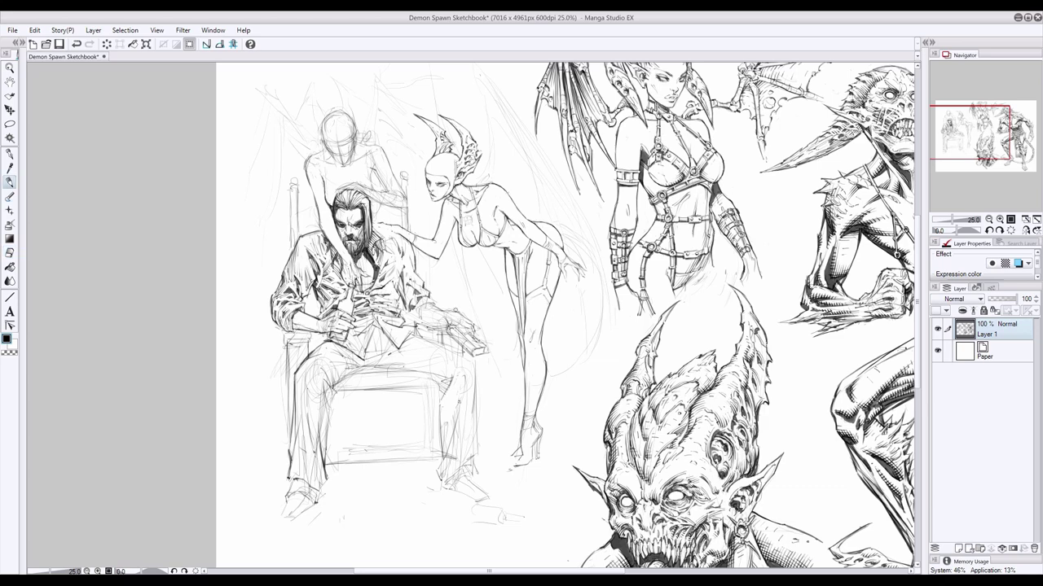
# Step: Touch up the shirt line on the seated man's far shoulder, just below the demon woman's hand
pyautogui.press('e')
pyautogui.press('p')
pyautogui.moveTo(390, 235); pyautogui.dragTo(378, 228)
pyautogui.press('e')
pyautogui.press('p')
pyautogui.press('e')
pyautogui.press('p')
pyautogui.press('e')
pyautogui.press('p')
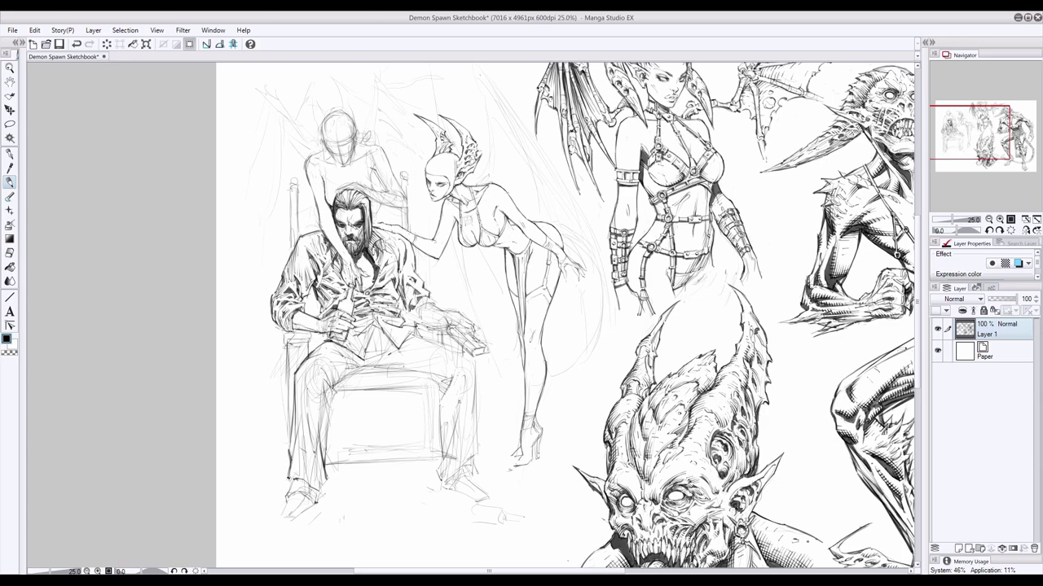
# Step: Undo the last stroke and add fold lines to the seated man's shirt front and far sleeve
pyautogui.press('e')
pyautogui.press('p')
pyautogui.hotkey('ctrl', 'z')
pyautogui.moveTo(380, 284); pyautogui.dragTo(392, 293)
pyautogui.moveTo(410, 255); pyautogui.dragTo(407, 267)
pyautogui.moveTo(410, 258)
pyautogui.mouseDown()
pyautogui.moveTo(403, 278)
pyautogui.moveTo(399, 268)
pyautogui.moveTo(410, 305)
pyautogui.mouseUp()
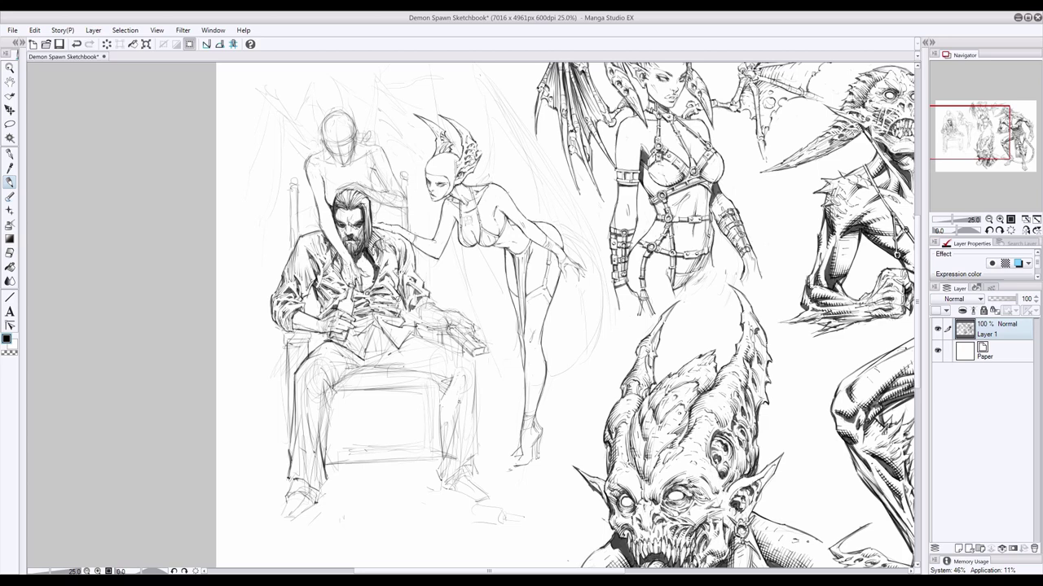
# Step: Refine the contour of the leaning demon woman's bikini top
pyautogui.press('e')
pyautogui.press('p')
pyautogui.press('e')
pyautogui.press('p')
pyautogui.moveTo(478, 245); pyautogui.dragTo(497, 240)
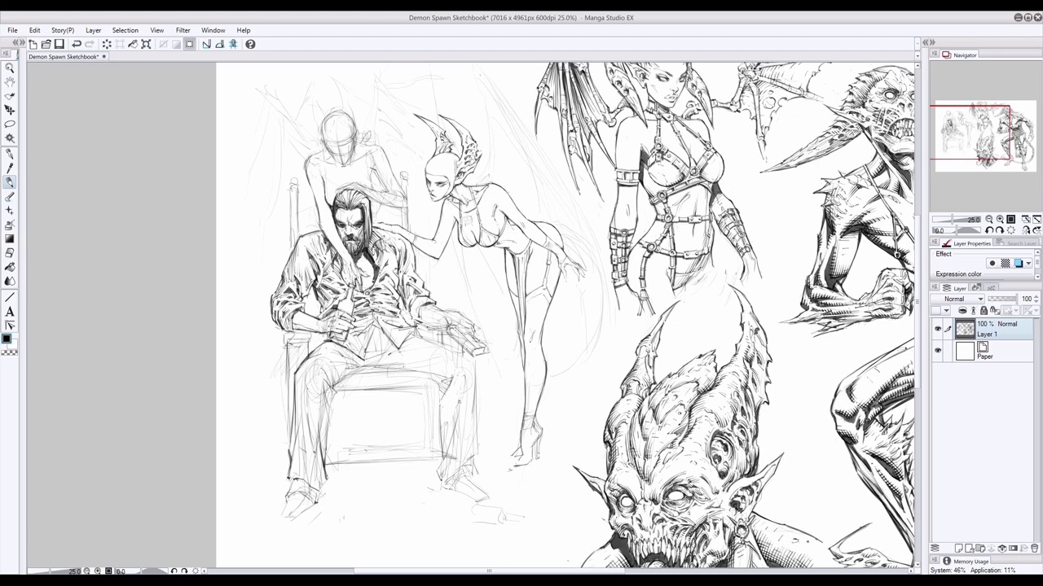
# Step: Firm up the seated man's far forearm and hand resting on the chair arm, undoing the unwanted stroke
pyautogui.moveTo(417, 301)
pyautogui.mouseDown()
pyautogui.moveTo(410, 317)
pyautogui.moveTo(474, 334)
pyautogui.mouseUp()
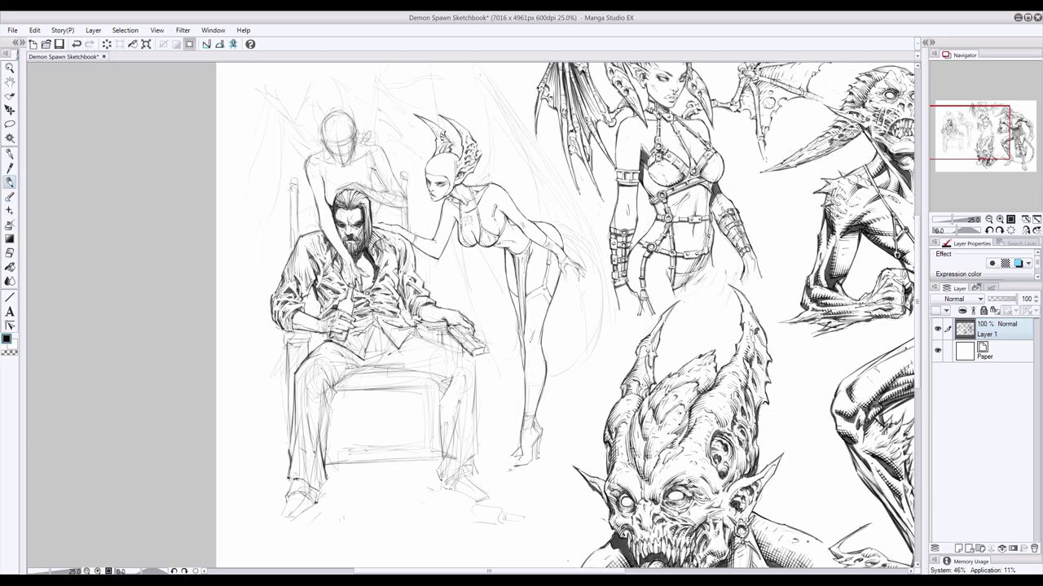
pyautogui.hotkey('ctrl', 'z')
pyautogui.press('e')
pyautogui.click(8, 181)
# Step: Draw the lower shirt folds and dark creases around the seated man's waist and crotch, undoing stray strokes
pyautogui.moveTo(423, 305)
pyautogui.mouseDown()
pyautogui.moveTo(375, 332)
pyautogui.moveTo(365, 355)
pyautogui.moveTo(400, 336)
pyautogui.moveTo(353, 337)
pyautogui.mouseUp()
pyautogui.hotkey('ctrl', 'z')
pyautogui.hotkey('ctrl', 'z')
pyautogui.moveTo(357, 328)
pyautogui.mouseDown()
pyautogui.moveTo(350, 335)
pyautogui.moveTo(378, 343)
pyautogui.moveTo(386, 358)
pyautogui.mouseUp()
pyautogui.moveTo(382, 337)
pyautogui.mouseDown()
pyautogui.moveTo(371, 350)
pyautogui.moveTo(372, 337)
pyautogui.moveTo(428, 349)
pyautogui.moveTo(443, 376)
pyautogui.moveTo(373, 368)
pyautogui.moveTo(322, 383)
pyautogui.moveTo(333, 387)
pyautogui.mouseUp()
pyautogui.moveTo(394, 350); pyautogui.dragTo(355, 368)
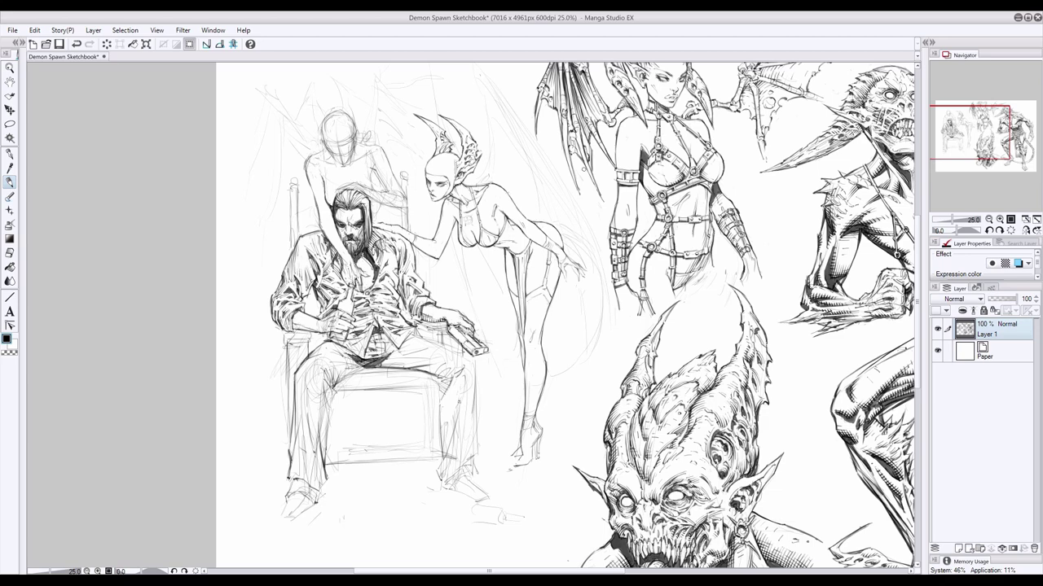
# Step: Darken the bottle-side trouser leg from knee to hem, clean up its sketch lines and define the bunched cuff
pyautogui.moveTo(319, 406); pyautogui.dragTo(328, 460)
pyautogui.moveTo(326, 376); pyautogui.dragTo(328, 406)
pyautogui.moveTo(330, 370); pyautogui.dragTo(323, 427)
pyautogui.press('e')
pyautogui.moveTo(308, 368); pyautogui.dragTo(321, 444)
pyautogui.moveTo(301, 443)
pyautogui.mouseDown()
pyautogui.moveTo(296, 472)
pyautogui.moveTo(327, 487)
pyautogui.mouseUp()
pyautogui.press('p')
pyautogui.moveTo(290, 481); pyautogui.dragTo(320, 505)
pyautogui.moveTo(285, 487); pyautogui.dragTo(313, 500)
# Step: Refine the demon woman's waist and hanging loincloth, erasing stray lines at her chest
pyautogui.moveTo(527, 242); pyautogui.dragTo(532, 249)
pyautogui.moveTo(513, 273); pyautogui.dragTo(518, 278)
pyautogui.click(10, 253)
pyautogui.moveTo(463, 232)
pyautogui.mouseDown()
pyautogui.moveTo(469, 244)
pyautogui.moveTo(468, 218)
pyautogui.mouseUp()
pyautogui.click(10, 183)
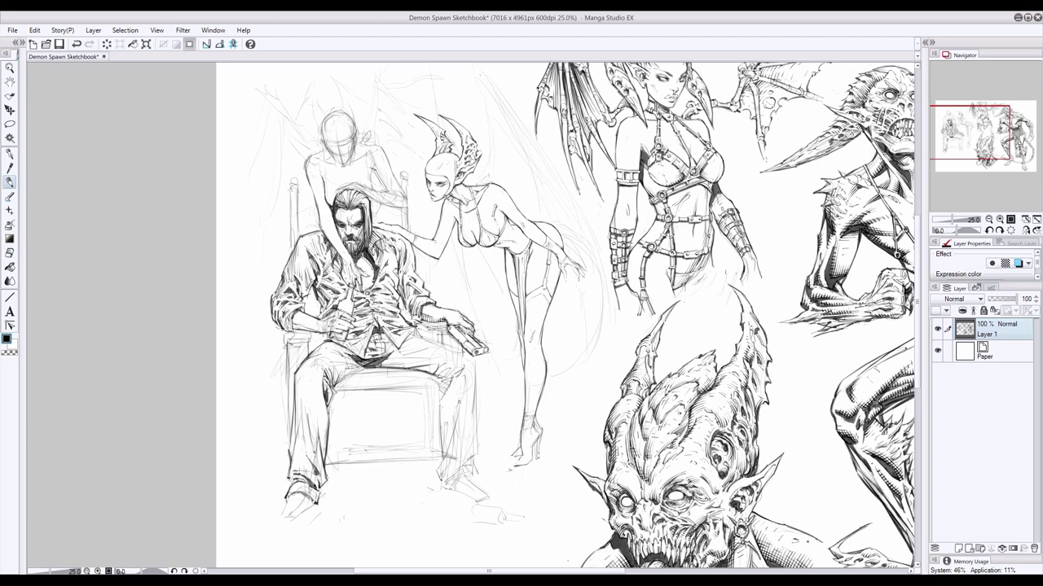
pyautogui.moveTo(522, 258); pyautogui.dragTo(519, 297)
# Step: Add dark creases across the seated man's lap and down the bottle-side trouser leg, undoing the unwanted stroke
pyautogui.moveTo(388, 362)
pyautogui.mouseDown()
pyautogui.moveTo(430, 357)
pyautogui.moveTo(426, 347)
pyautogui.moveTo(397, 361)
pyautogui.mouseUp()
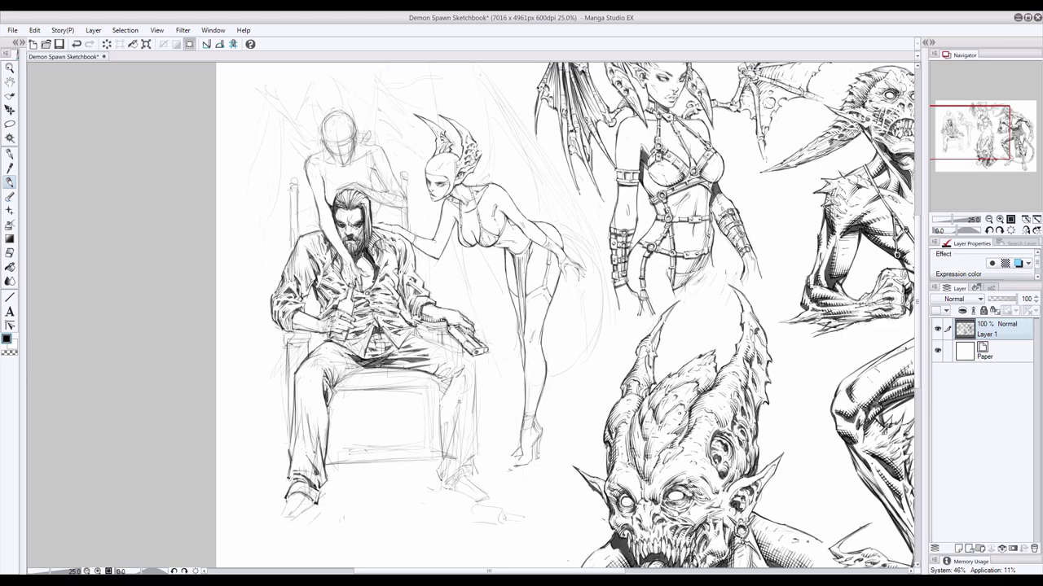
pyautogui.moveTo(326, 362); pyautogui.dragTo(335, 353)
pyautogui.moveTo(331, 357)
pyautogui.mouseDown()
pyautogui.moveTo(342, 349)
pyautogui.moveTo(369, 368)
pyautogui.moveTo(327, 343)
pyautogui.moveTo(333, 384)
pyautogui.moveTo(293, 467)
pyautogui.mouseUp()
pyautogui.hotkey('ctrl', 'z')
pyautogui.press('e')
pyautogui.press('p')
pyautogui.press('e')
pyautogui.click(12, 185)
pyautogui.moveTo(298, 425); pyautogui.dragTo(297, 377)
pyautogui.moveTo(318, 433); pyautogui.dragTo(322, 399)
pyautogui.moveTo(319, 425); pyautogui.dragTo(321, 412)
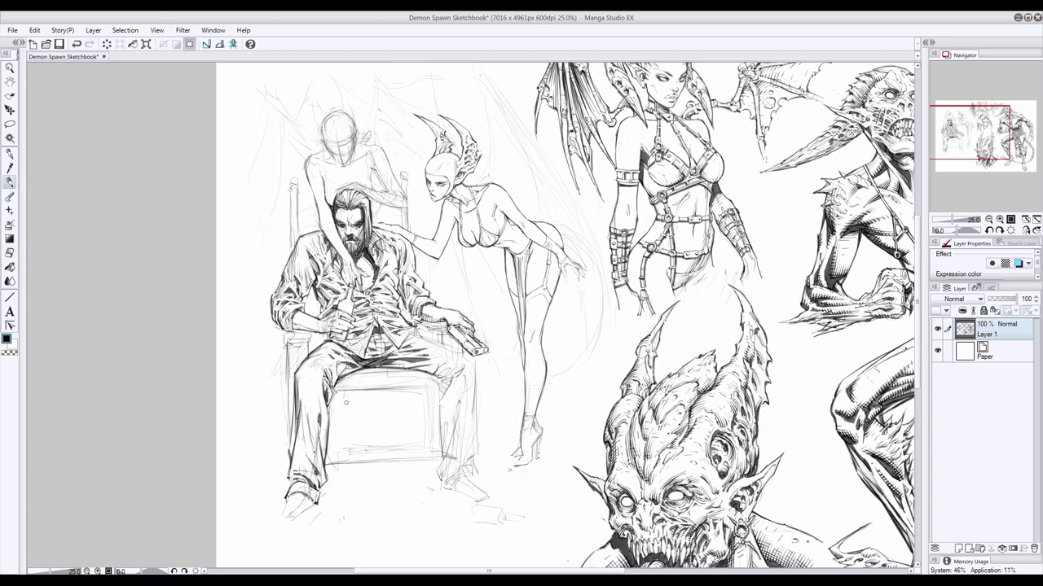
# Step: Touch up the bottle-side hem and draw the far trouser leg's inner edge and bunched cuff
pyautogui.moveTo(287, 488); pyautogui.dragTo(290, 478)
pyautogui.moveTo(321, 477); pyautogui.dragTo(317, 453)
pyautogui.moveTo(441, 404); pyautogui.dragTo(448, 386)
pyautogui.moveTo(435, 456); pyautogui.dragTo(444, 404)
pyautogui.moveTo(443, 464); pyautogui.dragTo(465, 491)
pyautogui.moveTo(448, 477)
pyautogui.mouseDown()
pyautogui.moveTo(438, 485)
pyautogui.moveTo(475, 457)
pyautogui.mouseUp()
pyautogui.moveTo(478, 457); pyautogui.dragTo(475, 451)
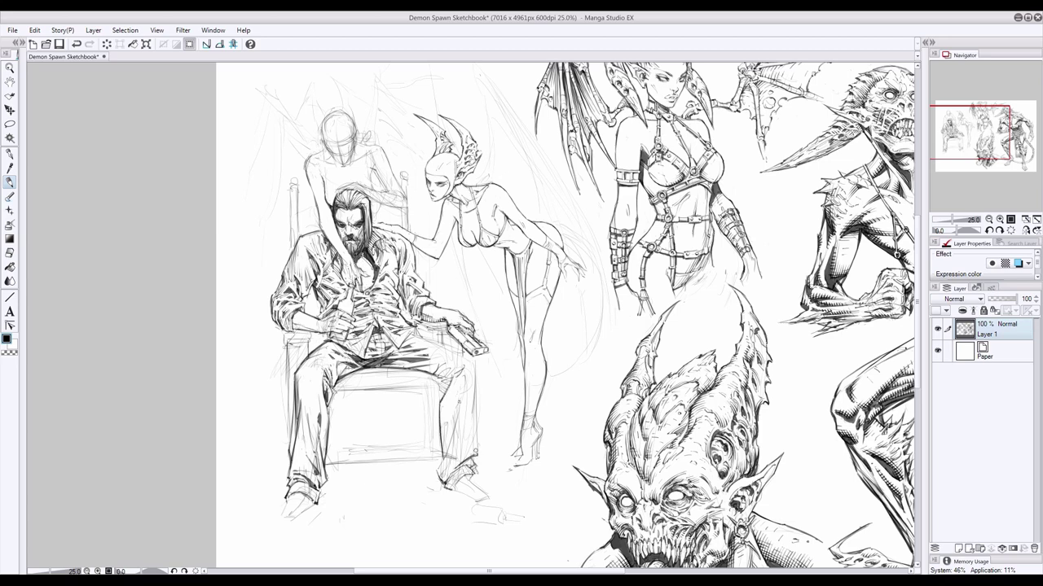
# Step: Ink the far trouser leg's outer contour and knee folds, erasing the leftover sketch lines
pyautogui.moveTo(454, 349); pyautogui.dragTo(474, 361)
pyautogui.moveTo(423, 336)
pyautogui.mouseDown()
pyautogui.moveTo(472, 358)
pyautogui.moveTo(459, 351)
pyautogui.moveTo(476, 448)
pyautogui.mouseUp()
pyautogui.click(10, 253)
pyautogui.moveTo(453, 363)
pyautogui.mouseDown()
pyautogui.moveTo(432, 376)
pyautogui.moveTo(442, 397)
pyautogui.moveTo(443, 384)
pyautogui.mouseUp()
pyautogui.click(10, 182)
pyautogui.moveTo(452, 374); pyautogui.dragTo(441, 395)
pyautogui.moveTo(451, 375); pyautogui.dragTo(443, 376)
pyautogui.moveTo(438, 366); pyautogui.dragTo(453, 440)
pyautogui.moveTo(458, 396); pyautogui.dragTo(446, 452)
pyautogui.press('e')
pyautogui.moveTo(444, 353)
pyautogui.mouseDown()
pyautogui.moveTo(467, 359)
pyautogui.moveTo(455, 461)
pyautogui.mouseUp()
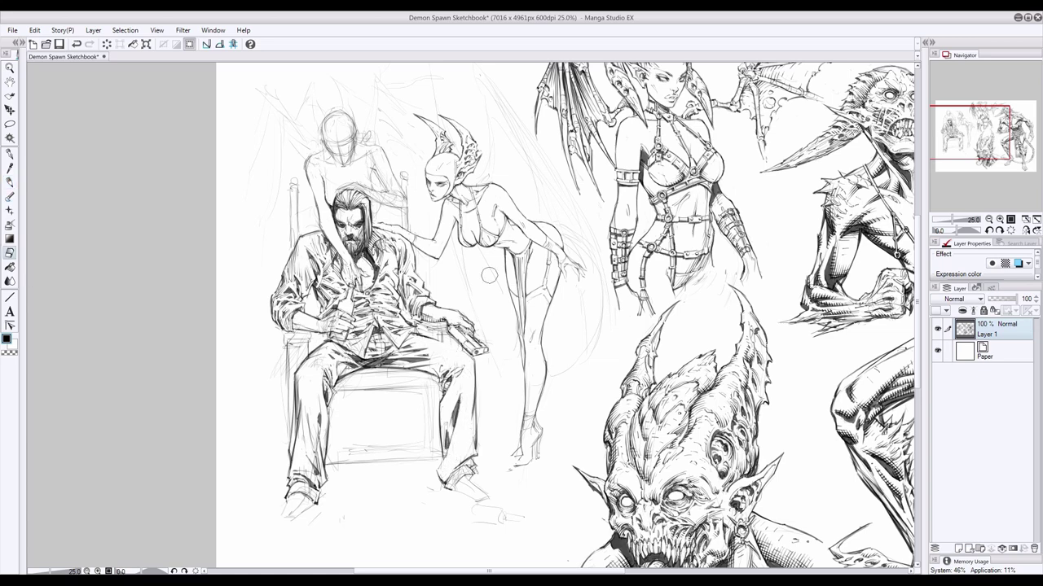
# Step: Redraw the outlines of the seated man's two shoes, undoing the misplaced stroke
pyautogui.click(10, 182)
pyautogui.moveTo(447, 490)
pyautogui.mouseDown()
pyautogui.moveTo(482, 502)
pyautogui.moveTo(476, 484)
pyautogui.moveTo(492, 503)
pyautogui.mouseUp()
pyautogui.hotkey('ctrl', 'z')
pyautogui.moveTo(312, 502); pyautogui.dragTo(290, 518)
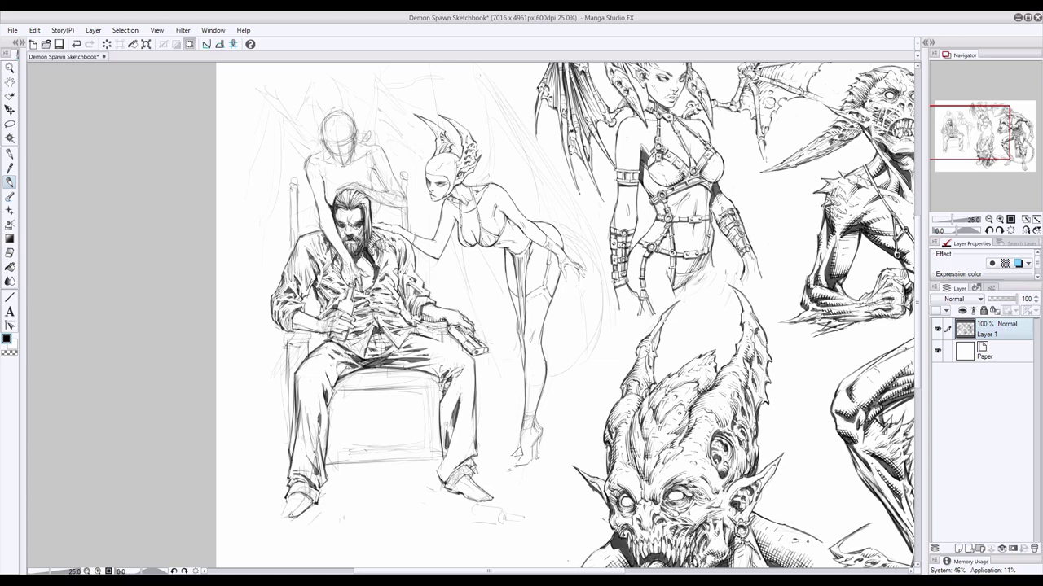
# Step: Erase the stray lines around the hand holding the bottle and save the sketchbook file
pyautogui.press('e')
pyautogui.moveTo(328, 327); pyautogui.dragTo(335, 316)
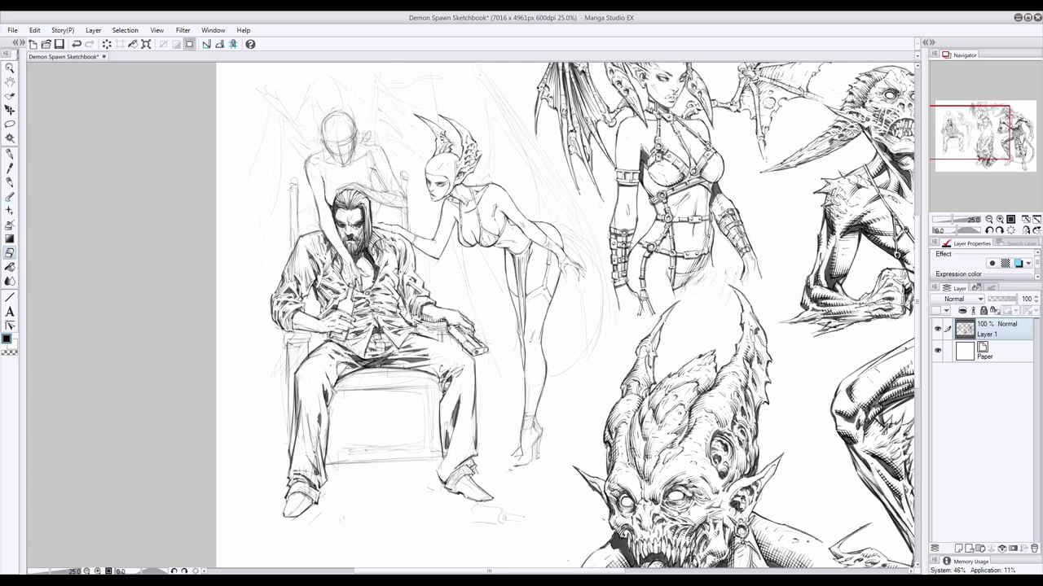
pyautogui.hotkey('ctrl', 's')
# Step: Add shading creases to the lower part of the far trouser leg and its cuff, undoing one stroke
pyautogui.press('p')
pyautogui.press('e')
pyautogui.press('p')
pyautogui.moveTo(450, 464); pyautogui.dragTo(438, 470)
pyautogui.moveTo(449, 413); pyautogui.dragTo(441, 434)
pyautogui.moveTo(447, 417)
pyautogui.mouseDown()
pyautogui.moveTo(440, 430)
pyautogui.moveTo(454, 447)
pyautogui.mouseUp()
pyautogui.hotkey('ctrl', 'z')
pyautogui.moveTo(467, 411); pyautogui.dragTo(461, 444)
# Step: Shade the underside of the far thigh and the area between the forearm and the far knee
pyautogui.moveTo(438, 366); pyautogui.dragTo(414, 377)
pyautogui.moveTo(427, 364)
pyautogui.mouseDown()
pyautogui.moveTo(418, 371)
pyautogui.moveTo(459, 375)
pyautogui.moveTo(421, 370)
pyautogui.mouseUp()
pyautogui.click(9, 254)
pyautogui.click(9, 183)
pyautogui.moveTo(470, 340); pyautogui.dragTo(443, 356)
pyautogui.press('e')
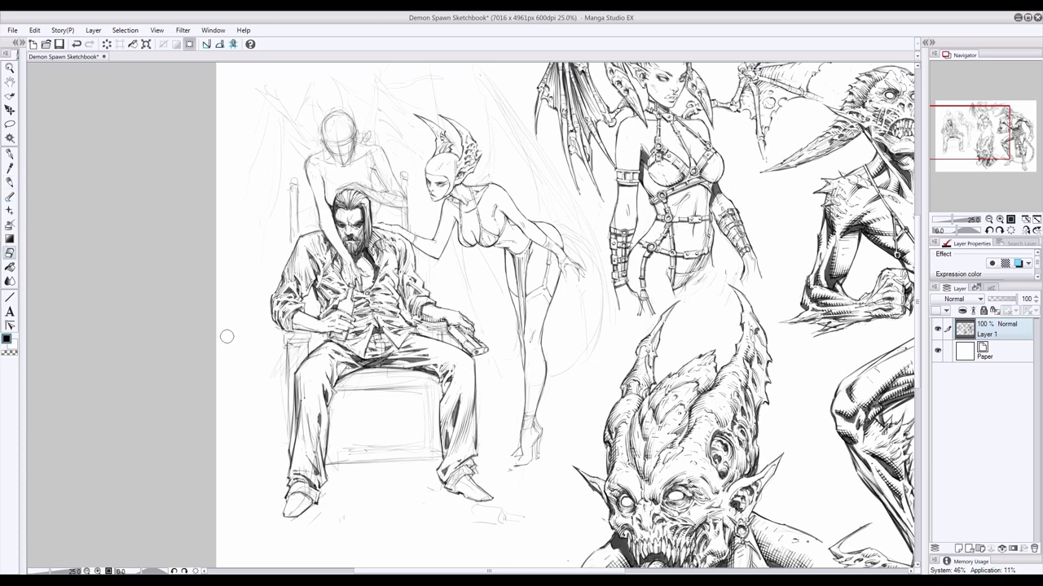
# Step: Add fold lines along the bottle-side shin and clean up the inner edge near its hem
pyautogui.press('p')
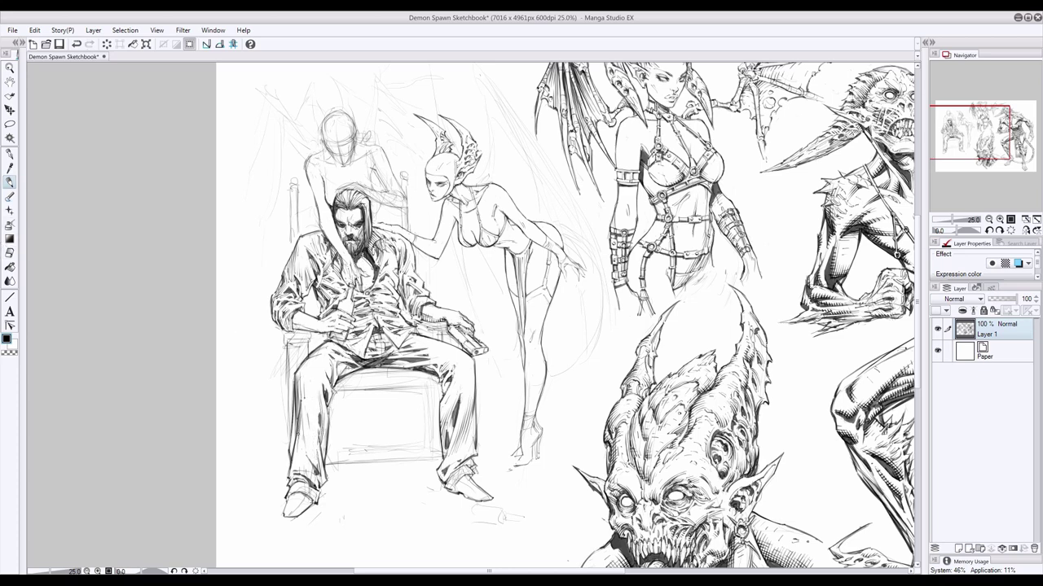
pyautogui.press('e')
pyautogui.press('p')
pyautogui.hotkey('ctrl', 'z')
pyautogui.press('e')
pyautogui.moveTo(305, 411); pyautogui.dragTo(306, 437)
pyautogui.click(15, 170)
pyautogui.click(11, 182)
pyautogui.moveTo(302, 379); pyautogui.dragTo(302, 403)
pyautogui.press('e')
pyautogui.moveTo(322, 457); pyautogui.dragTo(312, 481)
pyautogui.press('p')
# Step: Add creases at the bottle-side knee and across the top and underside of the far thigh
pyautogui.moveTo(318, 396)
pyautogui.mouseDown()
pyautogui.moveTo(330, 368)
pyautogui.moveTo(319, 355)
pyautogui.mouseUp()
pyautogui.moveTo(424, 348); pyautogui.dragTo(408, 345)
pyautogui.moveTo(413, 365)
pyautogui.mouseDown()
pyautogui.moveTo(390, 361)
pyautogui.moveTo(418, 361)
pyautogui.mouseUp()
pyautogui.moveTo(426, 367); pyautogui.dragTo(395, 361)
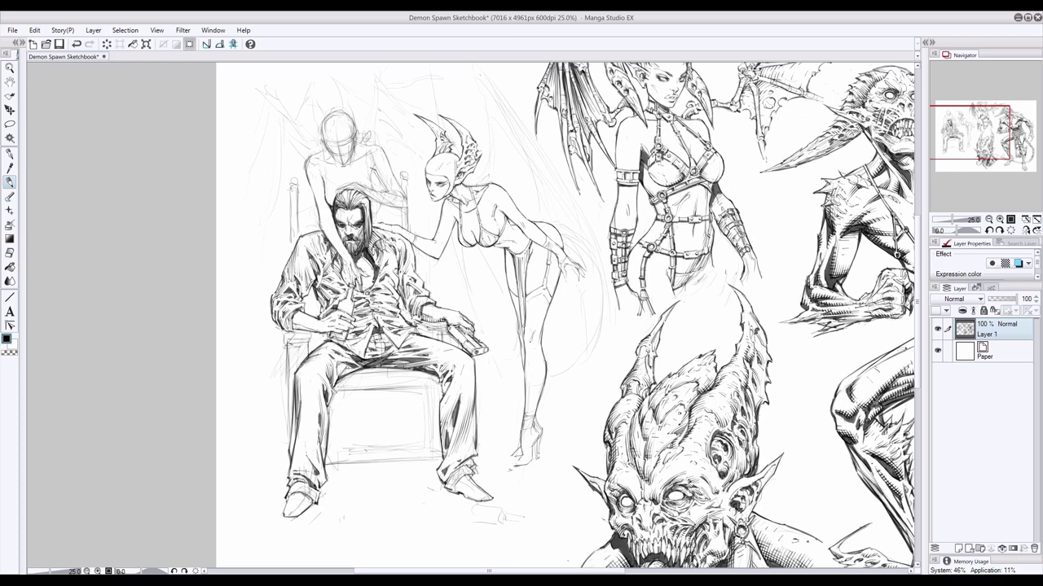
# Step: Draw long shading folds down the bottle-side trouser leg from the knee to the hem
pyautogui.moveTo(305, 382); pyautogui.dragTo(298, 431)
pyautogui.moveTo(302, 405); pyautogui.dragTo(293, 469)
pyautogui.moveTo(305, 425); pyautogui.dragTo(314, 494)
# Step: Erase the rough inner lines from both of the seated man's shoes
pyautogui.press('e')
pyautogui.moveTo(315, 488); pyautogui.dragTo(293, 508)
pyautogui.moveTo(453, 474); pyautogui.dragTo(470, 463)
pyautogui.moveTo(449, 474); pyautogui.dragTo(490, 497)
# Step: Darken the outer edge and mid-shin folds of the bottle-side trouser leg
pyautogui.press('p')
pyautogui.moveTo(295, 400); pyautogui.dragTo(290, 453)
pyautogui.moveTo(295, 417)
pyautogui.mouseDown()
pyautogui.moveTo(291, 454)
pyautogui.moveTo(310, 457)
pyautogui.mouseUp()
pyautogui.moveTo(311, 432)
pyautogui.mouseDown()
pyautogui.moveTo(308, 454)
pyautogui.moveTo(317, 444)
pyautogui.mouseUp()
pyautogui.click(10, 253)
pyautogui.click(10, 183)
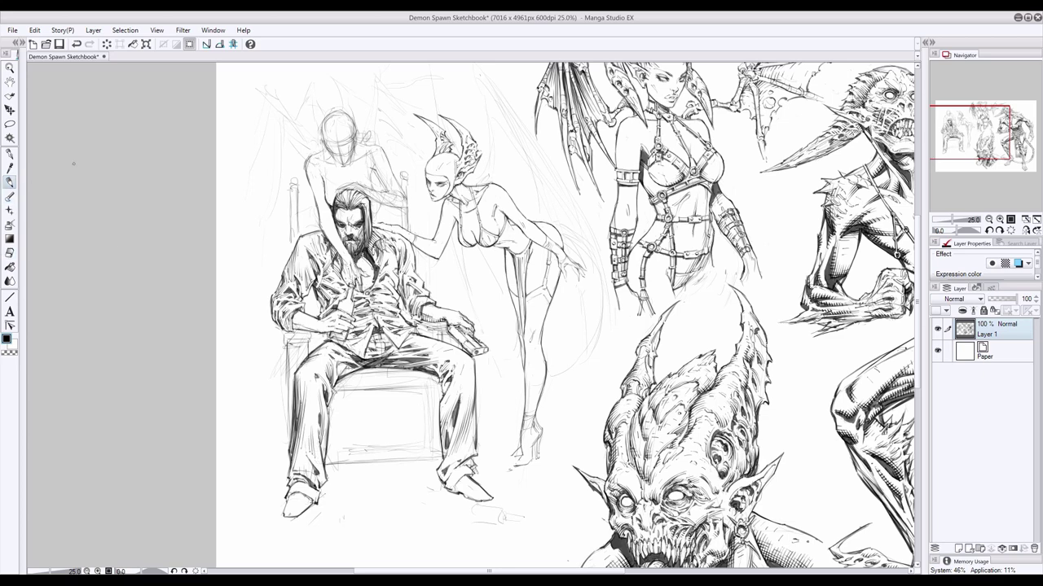
# Step: Shade the seated man's lower shirt, open collar and the bottle in his hand
pyautogui.moveTo(398, 332); pyautogui.dragTo(355, 353)
pyautogui.moveTo(368, 253); pyautogui.dragTo(337, 314)
pyautogui.moveTo(340, 333); pyautogui.dragTo(332, 338)
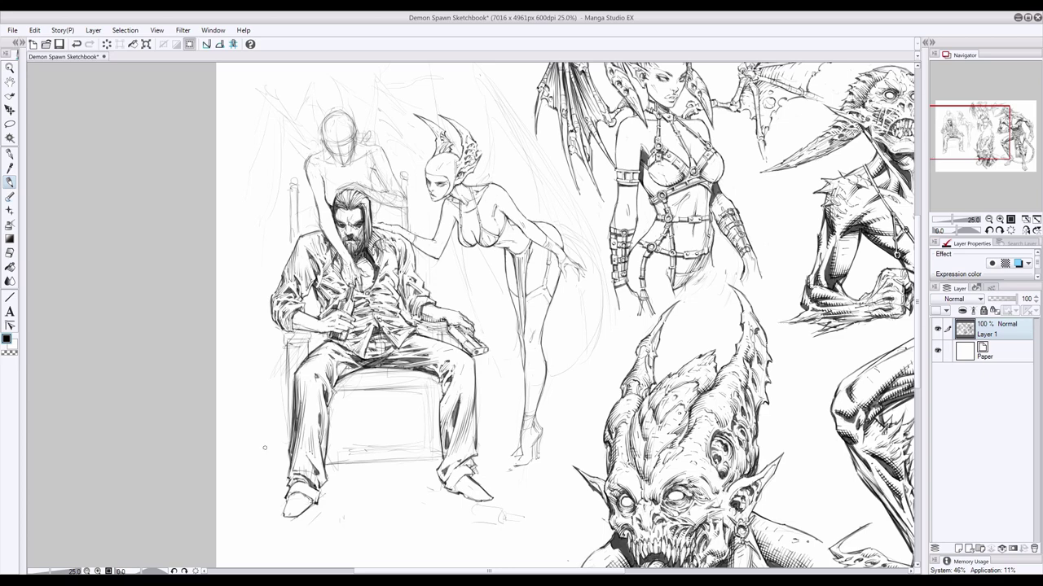
# Step: Draw the cuffs' shadows, laces and sole details on both shoes, undoing one unwanted stroke
pyautogui.moveTo(464, 475)
pyautogui.mouseDown()
pyautogui.moveTo(451, 489)
pyautogui.moveTo(446, 476)
pyautogui.mouseUp()
pyautogui.moveTo(312, 492); pyautogui.dragTo(290, 502)
pyautogui.moveTo(475, 463); pyautogui.dragTo(464, 495)
pyautogui.hotkey('ctrl', 'z')
pyautogui.moveTo(474, 478); pyautogui.dragTo(461, 486)
pyautogui.moveTo(311, 503); pyautogui.dragTo(291, 515)
pyautogui.moveTo(290, 501)
pyautogui.mouseDown()
pyautogui.moveTo(286, 515)
pyautogui.moveTo(287, 506)
pyautogui.mouseUp()
pyautogui.moveTo(308, 495); pyautogui.dragTo(299, 501)
pyautogui.moveTo(468, 483); pyautogui.dragTo(457, 488)
pyautogui.moveTo(481, 493); pyautogui.dragTo(468, 498)
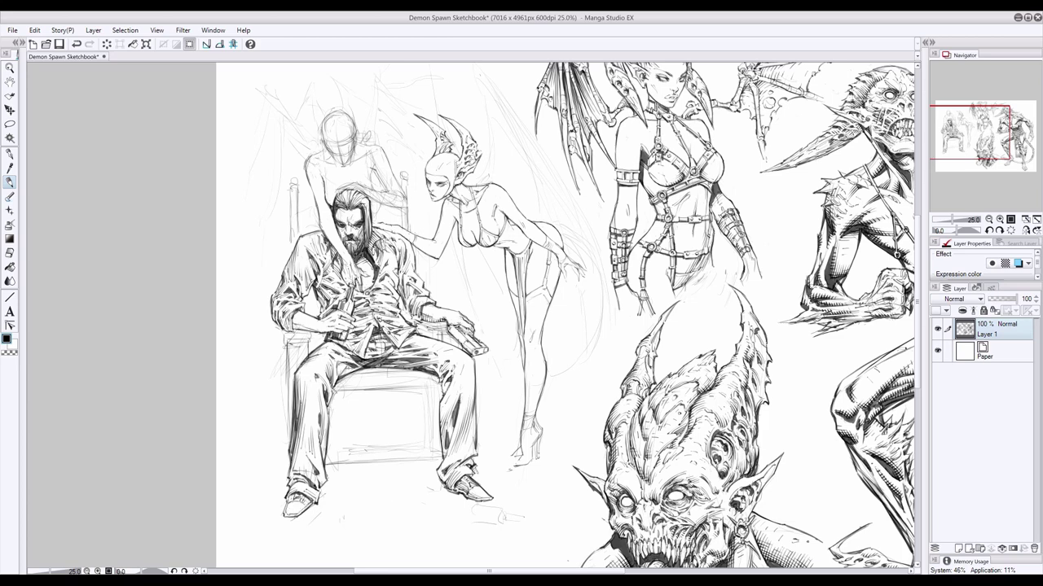
# Step: Add final creases to the bottle-side hem, the inner thigh and the shirt beside the bottle
pyautogui.moveTo(321, 454); pyautogui.dragTo(308, 479)
pyautogui.moveTo(360, 367); pyautogui.dragTo(339, 375)
pyautogui.moveTo(372, 320); pyautogui.dragTo(366, 323)
pyautogui.moveTo(376, 319); pyautogui.dragTo(355, 330)
pyautogui.click(9, 256)
pyautogui.click(10, 181)
pyautogui.click(9, 254)
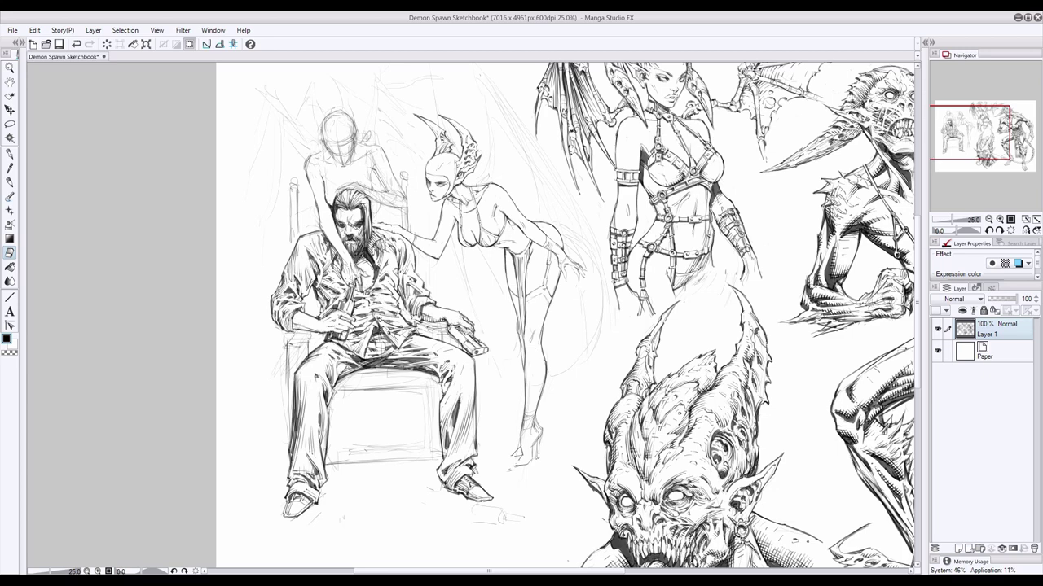
pyautogui.press('p')
pyautogui.press('e')
pyautogui.press('p')
pyautogui.press('e')
pyautogui.press('p')
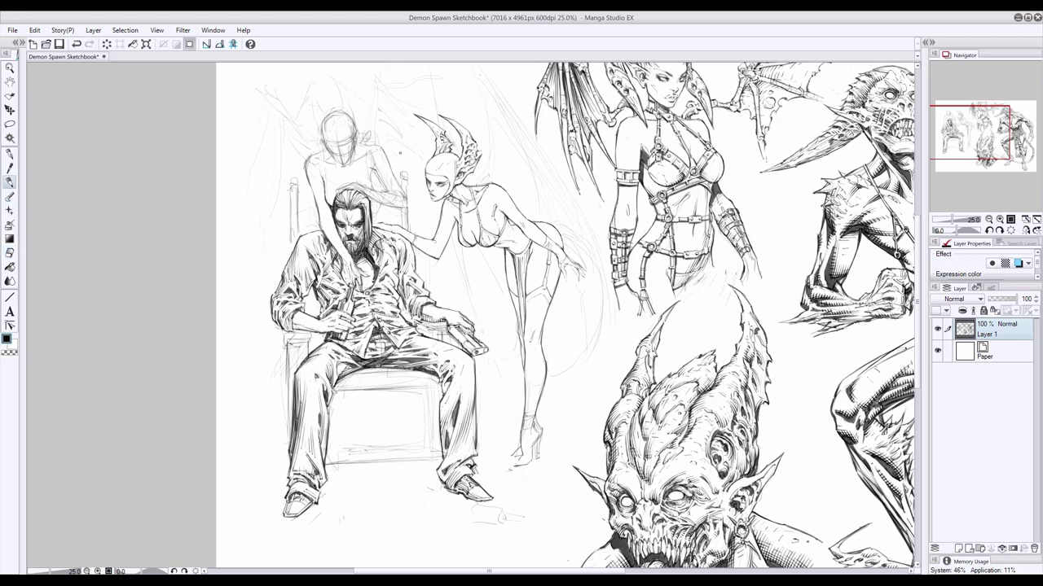
# Step: Ink the chair's armrest and front post beside the bottle-side arm and leg
pyautogui.moveTo(290, 259); pyautogui.dragTo(287, 272)
pyautogui.moveTo(291, 327); pyautogui.dragTo(282, 319)
pyautogui.moveTo(287, 330)
pyautogui.mouseDown()
pyautogui.moveTo(273, 304)
pyautogui.moveTo(314, 339)
pyautogui.moveTo(288, 377)
pyautogui.mouseUp()
pyautogui.moveTo(313, 341); pyautogui.dragTo(312, 353)
pyautogui.moveTo(289, 365); pyautogui.dragTo(289, 433)
pyautogui.press('e')
pyautogui.moveTo(285, 385)
pyautogui.mouseDown()
pyautogui.moveTo(287, 346)
pyautogui.moveTo(298, 360)
pyautogui.mouseUp()
pyautogui.press('p')
# Step: Shade the bottle-side front post of the chair and touch up the far trouser hem, undoing one stray shirt stroke
pyautogui.press('e')
pyautogui.press('p')
pyautogui.moveTo(376, 301); pyautogui.dragTo(395, 299)
pyautogui.hotkey('ctrl', 'z')
pyautogui.moveTo(460, 466); pyautogui.dragTo(469, 472)
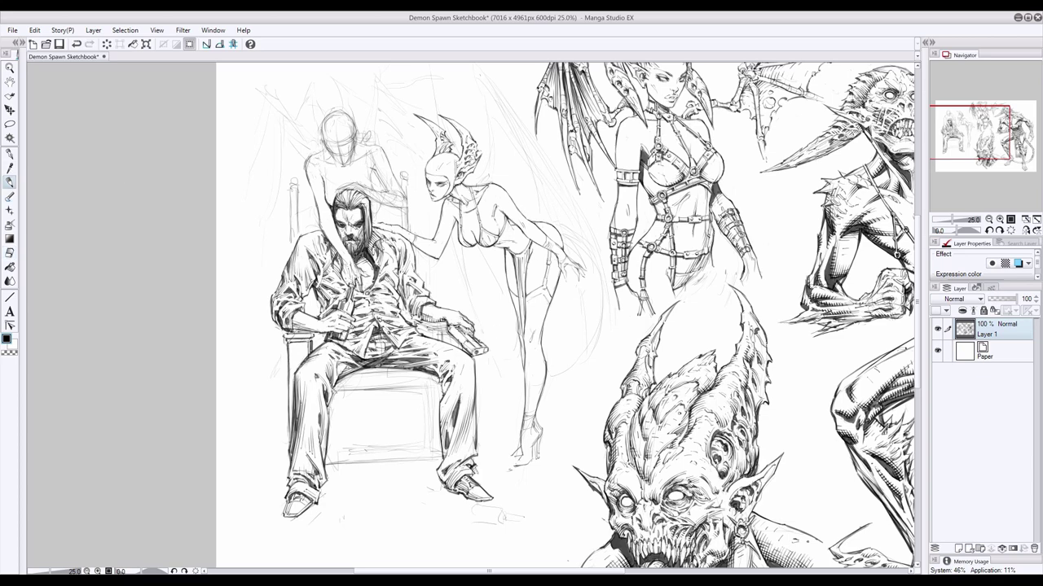
pyautogui.moveTo(290, 348); pyautogui.dragTo(292, 433)
pyautogui.moveTo(294, 342); pyautogui.dragTo(294, 368)
# Step: Draw the chair's other armrest beneath the seated man's empty hand, undoing one unwanted stroke
pyautogui.moveTo(429, 325)
pyautogui.mouseDown()
pyautogui.moveTo(452, 347)
pyautogui.moveTo(431, 337)
pyautogui.mouseUp()
pyautogui.moveTo(416, 326); pyautogui.dragTo(433, 335)
pyautogui.hotkey('ctrl', 'z')
pyautogui.moveTo(422, 327)
pyautogui.mouseDown()
pyautogui.moveTo(438, 339)
pyautogui.moveTo(428, 338)
pyautogui.mouseUp()
pyautogui.moveTo(429, 320); pyautogui.dragTo(445, 331)
pyautogui.click(9, 251)
pyautogui.click(10, 186)
# Step: Fill the gaps between both sleeves and the torso with dark chair-back shadow, and save the file
pyautogui.moveTo(405, 316); pyautogui.dragTo(412, 323)
pyautogui.moveTo(396, 299)
pyautogui.mouseDown()
pyautogui.moveTo(407, 318)
pyautogui.moveTo(402, 308)
pyautogui.mouseUp()
pyautogui.moveTo(311, 298); pyautogui.dragTo(311, 316)
pyautogui.moveTo(327, 334); pyautogui.dragTo(310, 350)
pyautogui.moveTo(307, 288); pyautogui.dragTo(314, 298)
pyautogui.moveTo(321, 334); pyautogui.dragTo(315, 340)
pyautogui.moveTo(306, 292); pyautogui.dragTo(319, 316)
pyautogui.moveTo(309, 303); pyautogui.dragTo(311, 316)
pyautogui.moveTo(304, 294); pyautogui.dragTo(308, 314)
pyautogui.moveTo(367, 286); pyautogui.dragTo(372, 294)
pyautogui.hotkey('ctrl', 's')
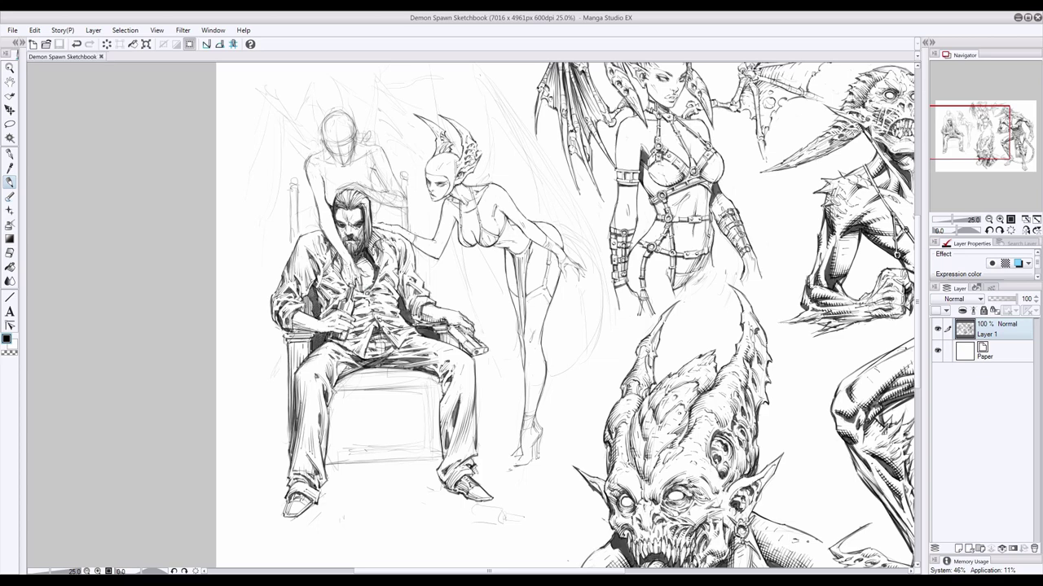
# Step: Darken the seated man's hair and small shirt and sleeve creases, then save the file
pyautogui.press('e')
pyautogui.press('p')
pyautogui.moveTo(357, 309); pyautogui.dragTo(368, 311)
pyautogui.moveTo(399, 278); pyautogui.dragTo(402, 290)
pyautogui.moveTo(340, 190); pyautogui.dragTo(343, 206)
pyautogui.moveTo(336, 203); pyautogui.dragTo(345, 209)
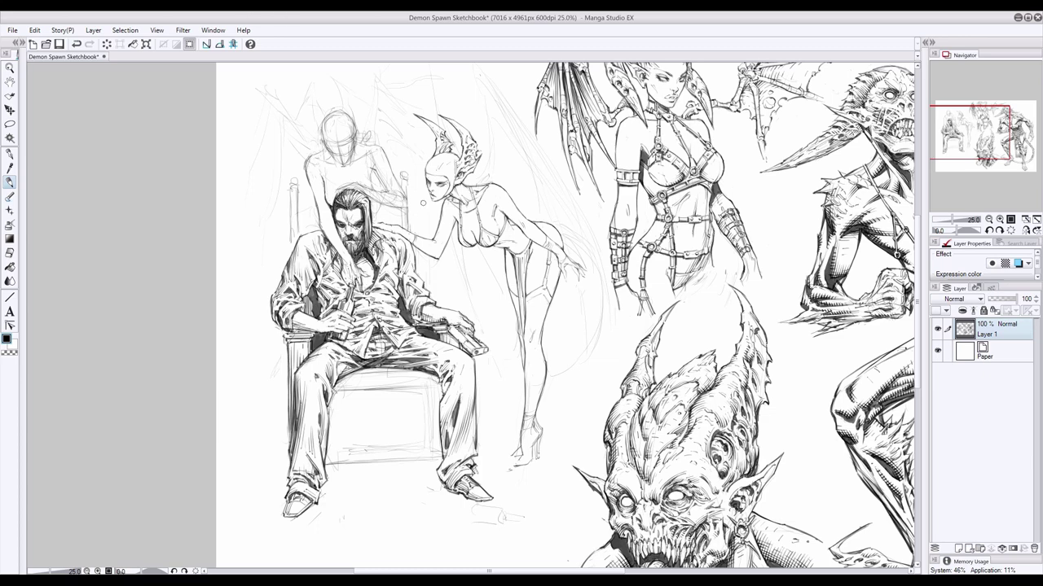
pyautogui.hotkey('ctrl', 's')
# Step: Touch up the knee and hem folds of the empty-hand-side trouser leg and the bottle-side shoulder
pyautogui.moveTo(467, 377)
pyautogui.mouseDown()
pyautogui.moveTo(471, 412)
pyautogui.moveTo(459, 382)
pyautogui.moveTo(458, 392)
pyautogui.mouseUp()
pyautogui.moveTo(442, 469); pyautogui.dragTo(463, 458)
pyautogui.moveTo(442, 469)
pyautogui.mouseDown()
pyautogui.moveTo(477, 452)
pyautogui.moveTo(466, 443)
pyautogui.mouseUp()
pyautogui.click(10, 253)
pyautogui.moveTo(310, 235); pyautogui.dragTo(321, 255)
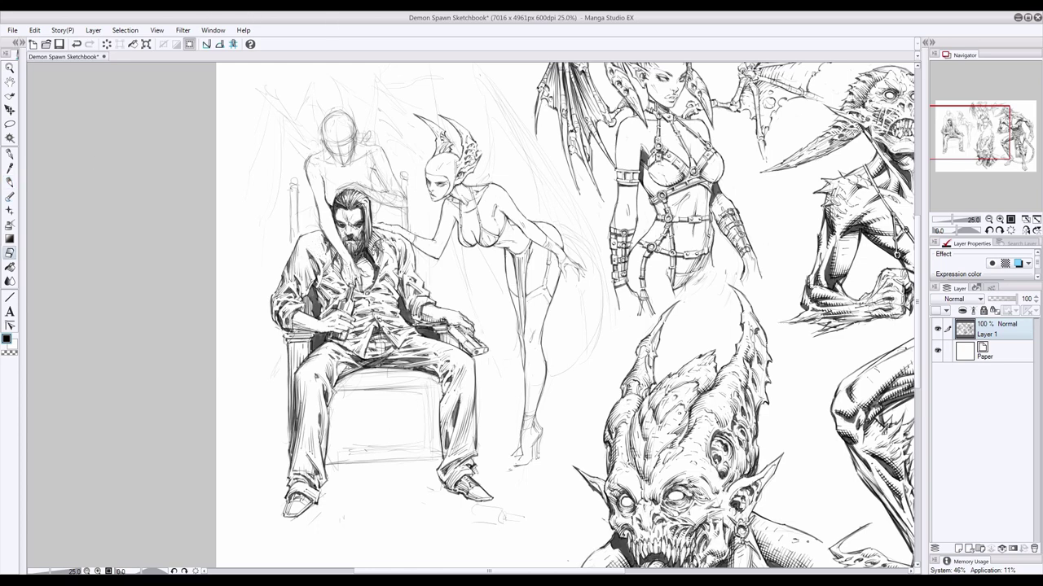
pyautogui.click(10, 183)
pyautogui.press('e')
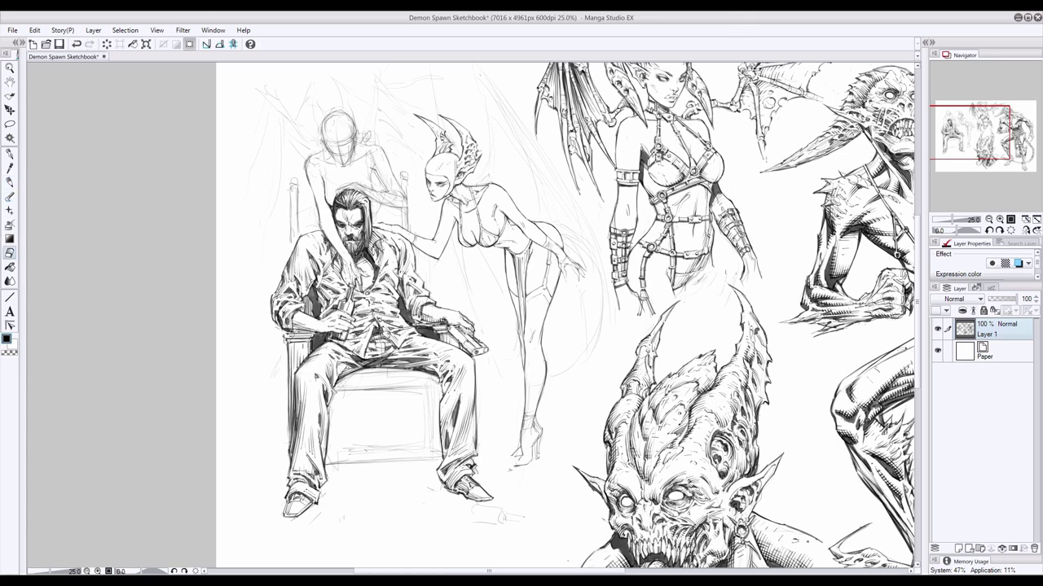
# Step: Add long fold lines down the outer shin of the empty-hand-side trouser leg
pyautogui.press('p')
pyautogui.press('e')
pyautogui.press('p')
pyautogui.press('e')
pyautogui.press('p')
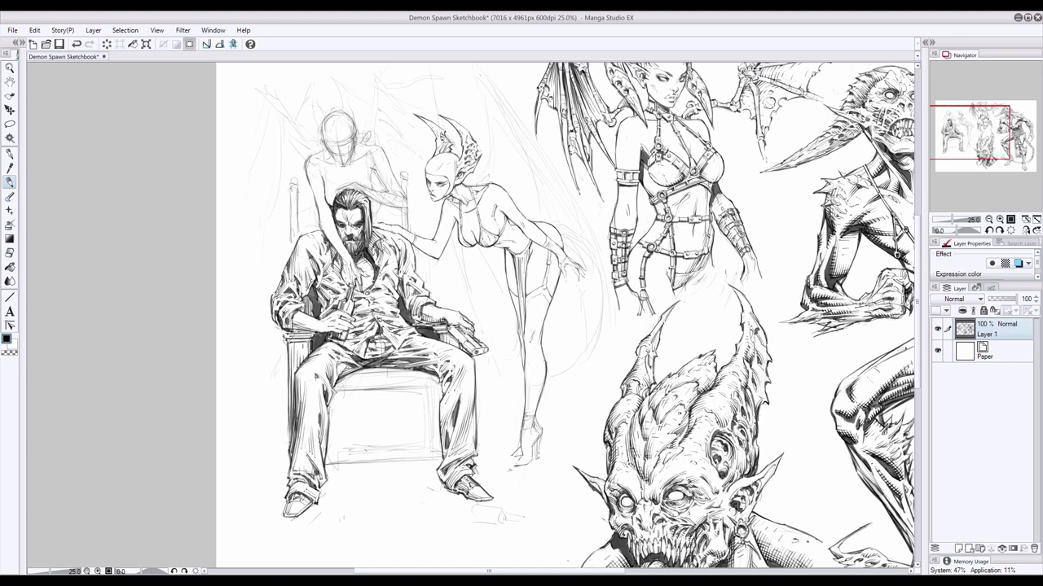
pyautogui.press('e')
pyautogui.press('p')
pyautogui.press('e')
pyautogui.press('p')
pyautogui.moveTo(469, 386); pyautogui.dragTo(456, 440)
pyautogui.moveTo(470, 382); pyautogui.dragTo(458, 436)
pyautogui.moveTo(471, 386); pyautogui.dragTo(466, 411)
pyautogui.moveTo(458, 373)
pyautogui.mouseDown()
pyautogui.moveTo(443, 423)
pyautogui.moveTo(472, 438)
pyautogui.mouseUp()
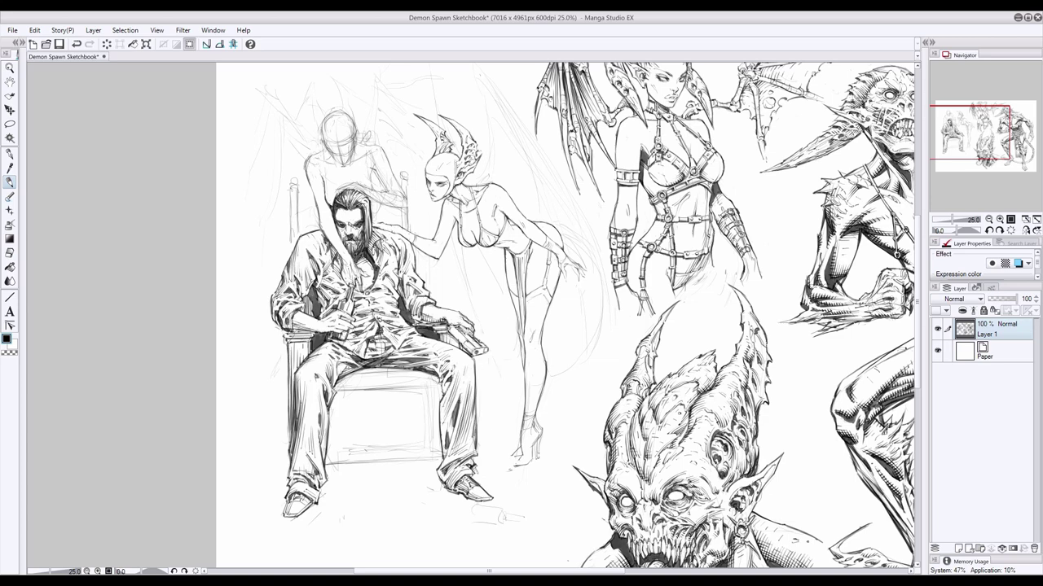
# Step: Rework the shin folds on the bottle-side trouser leg and darken its inner edge, undoing the unwanted strokes
pyautogui.press('e')
pyautogui.moveTo(293, 415)
pyautogui.mouseDown()
pyautogui.moveTo(290, 449)
pyautogui.moveTo(294, 429)
pyautogui.mouseUp()
pyautogui.moveTo(305, 387); pyautogui.dragTo(295, 463)
pyautogui.moveTo(302, 419); pyautogui.dragTo(295, 452)
pyautogui.hotkey('ctrl', 'z')
pyautogui.click(9, 184)
pyautogui.click(9, 253)
pyautogui.moveTo(301, 373); pyautogui.dragTo(297, 407)
pyautogui.moveTo(300, 371); pyautogui.dragTo(297, 423)
pyautogui.click(9, 183)
pyautogui.moveTo(303, 393)
pyautogui.mouseDown()
pyautogui.moveTo(294, 451)
pyautogui.moveTo(294, 406)
pyautogui.moveTo(298, 441)
pyautogui.mouseUp()
pyautogui.hotkey('ctrl', 'z')
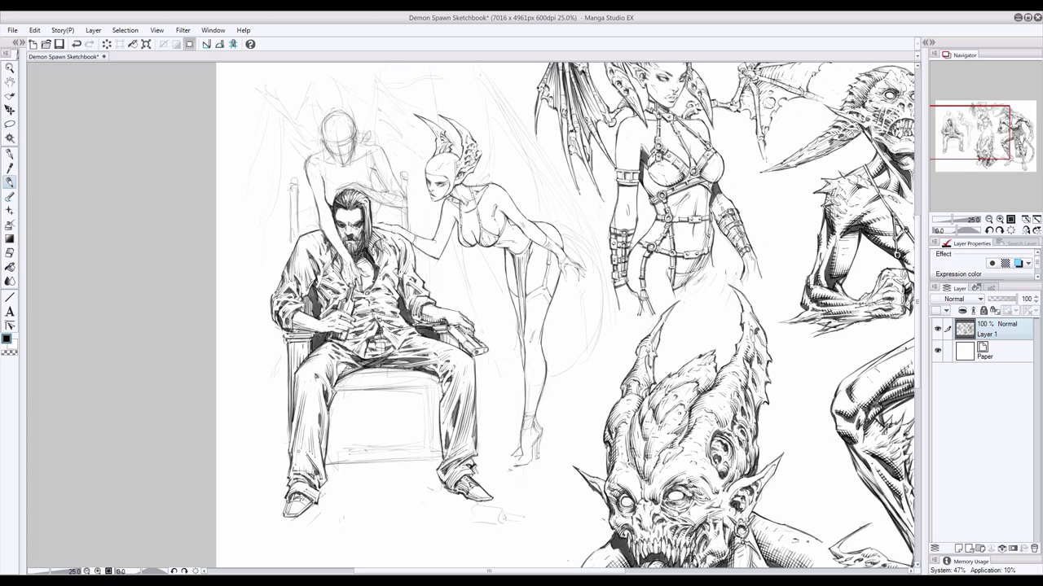
pyautogui.moveTo(314, 392); pyautogui.dragTo(318, 434)
pyautogui.moveTo(317, 407); pyautogui.dragTo(318, 428)
pyautogui.moveTo(316, 389); pyautogui.dragTo(319, 416)
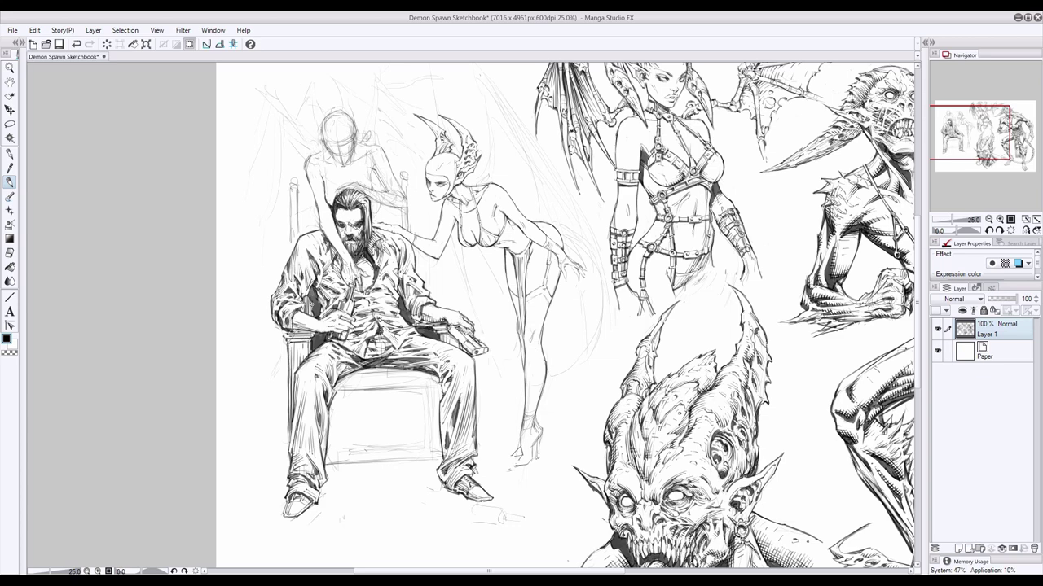
# Step: Clean up the shirt front and darken the crease beside the empty-hand-side sleeve, undoing one unwanted change
pyautogui.click(10, 253)
pyautogui.moveTo(381, 274); pyautogui.dragTo(386, 282)
pyautogui.click(10, 183)
pyautogui.press('e')
pyautogui.hotkey('ctrl', 'z')
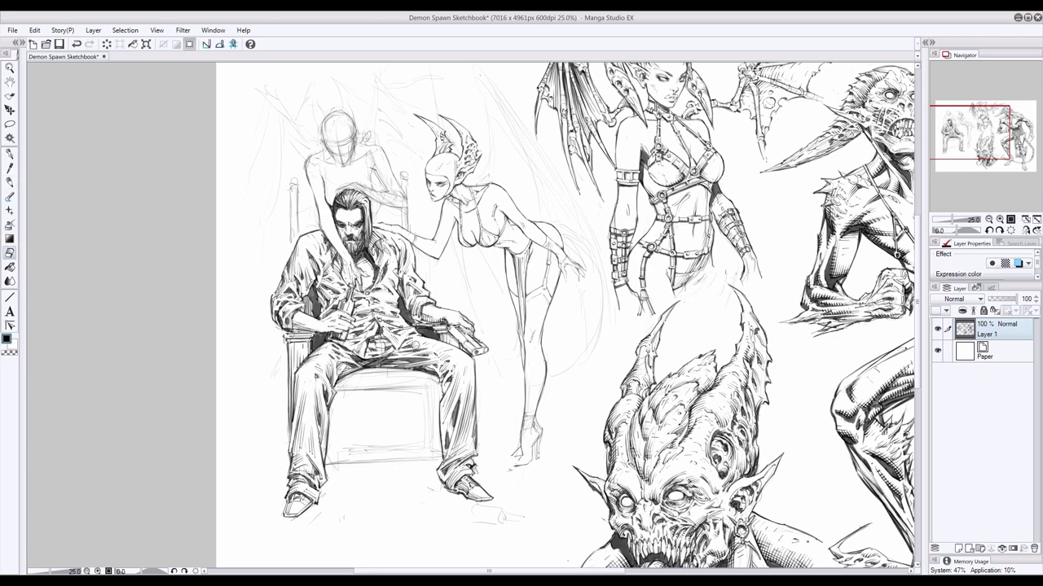
pyautogui.press('p')
pyautogui.moveTo(400, 285); pyautogui.dragTo(405, 303)
# Step: Refine the shirt folds from the empty-hand-side chest down to the waist, alternating eraser and pen
pyautogui.click(9, 253)
pyautogui.moveTo(391, 245); pyautogui.dragTo(387, 280)
pyautogui.click(10, 182)
pyautogui.press('e')
pyautogui.moveTo(399, 240); pyautogui.dragTo(380, 334)
pyautogui.press('p')
pyautogui.press('e')
pyautogui.press('p')
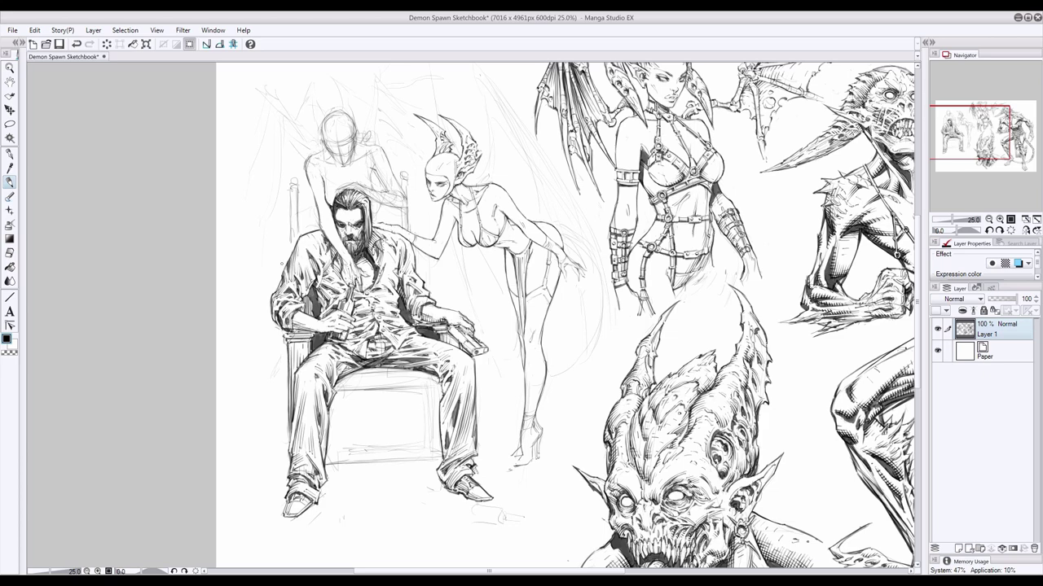
pyautogui.press('e')
pyautogui.press('p')
# Step: Ink the chair seat's front edges and the base rail between the man's legs, undoing one misplaced upright
pyautogui.moveTo(432, 388)
pyautogui.mouseDown()
pyautogui.moveTo(332, 391)
pyautogui.moveTo(345, 376)
pyautogui.mouseUp()
pyautogui.moveTo(440, 382); pyautogui.dragTo(335, 386)
pyautogui.moveTo(443, 460); pyautogui.dragTo(358, 461)
pyautogui.moveTo(340, 394); pyautogui.dragTo(340, 441)
pyautogui.hotkey('ctrl', 'z')
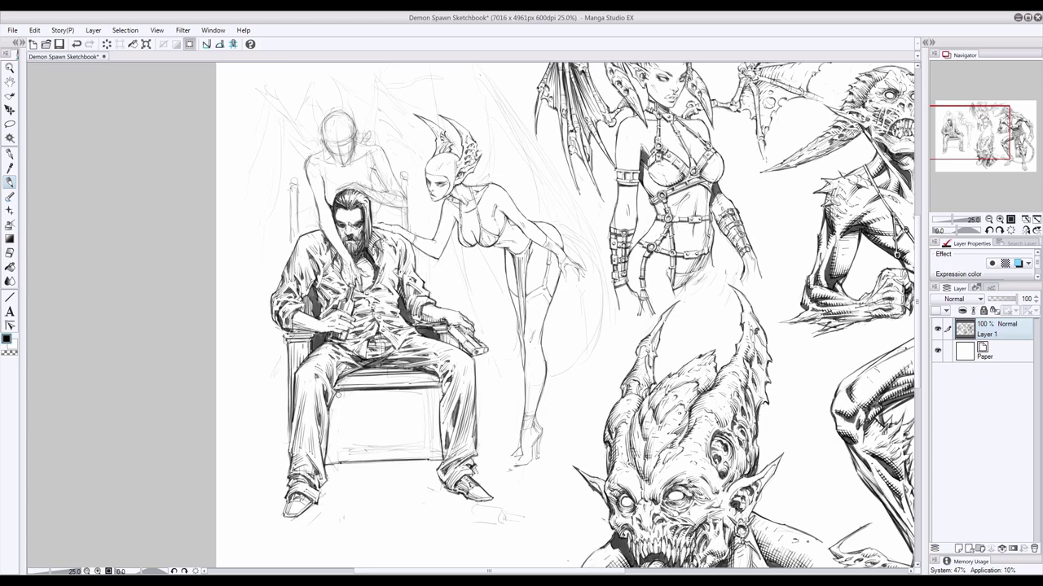
# Step: Ink the uprights of the chair front and draw a double-framed inset panel between them
pyautogui.moveTo(338, 389); pyautogui.dragTo(336, 463)
pyautogui.moveTo(431, 386); pyautogui.dragTo(432, 461)
pyautogui.press('e')
pyautogui.moveTo(351, 447)
pyautogui.mouseDown()
pyautogui.moveTo(417, 448)
pyautogui.moveTo(365, 454)
pyautogui.mouseUp()
pyautogui.press('p')
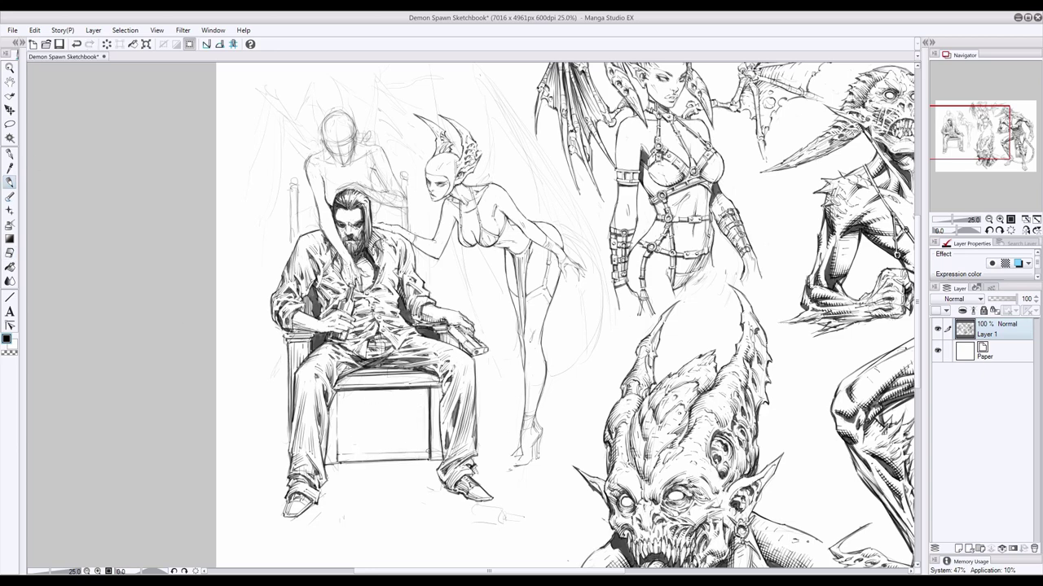
pyautogui.moveTo(425, 397)
pyautogui.mouseDown()
pyautogui.moveTo(345, 399)
pyautogui.moveTo(422, 422)
pyautogui.moveTo(422, 446)
pyautogui.moveTo(346, 447)
pyautogui.mouseUp()
pyautogui.moveTo(417, 404)
pyautogui.mouseDown()
pyautogui.moveTo(352, 404)
pyautogui.moveTo(413, 445)
pyautogui.mouseUp()
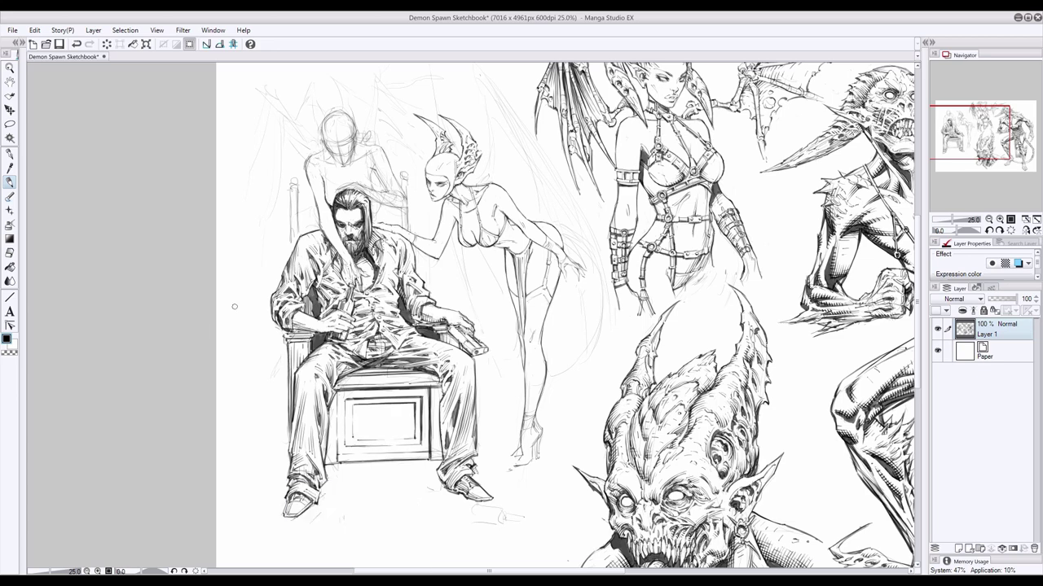
# Step: Sketch an ornament on the chair's back post and shade the seat edge and base side
pyautogui.moveTo(292, 184)
pyautogui.mouseDown()
pyautogui.moveTo(291, 254)
pyautogui.moveTo(294, 171)
pyautogui.moveTo(294, 182)
pyautogui.mouseUp()
pyautogui.moveTo(432, 373)
pyautogui.mouseDown()
pyautogui.moveTo(337, 384)
pyautogui.moveTo(415, 379)
pyautogui.mouseUp()
pyautogui.moveTo(439, 380); pyautogui.dragTo(408, 377)
pyautogui.moveTo(435, 377); pyautogui.dragTo(402, 377)
pyautogui.moveTo(335, 395); pyautogui.dragTo(329, 458)
pyautogui.moveTo(428, 375); pyautogui.dragTo(441, 389)
# Step: Fill the shadow between the chair base and trouser leg, and hatch the base rail and panel frame
pyautogui.moveTo(433, 382); pyautogui.dragTo(437, 461)
pyautogui.moveTo(435, 383); pyautogui.dragTo(443, 404)
pyautogui.moveTo(438, 396)
pyautogui.mouseDown()
pyautogui.moveTo(440, 456)
pyautogui.moveTo(414, 456)
pyautogui.mouseUp()
pyautogui.moveTo(359, 458); pyautogui.dragTo(326, 466)
pyautogui.moveTo(433, 389); pyautogui.dragTo(398, 392)
pyautogui.moveTo(420, 389); pyautogui.dragTo(406, 393)
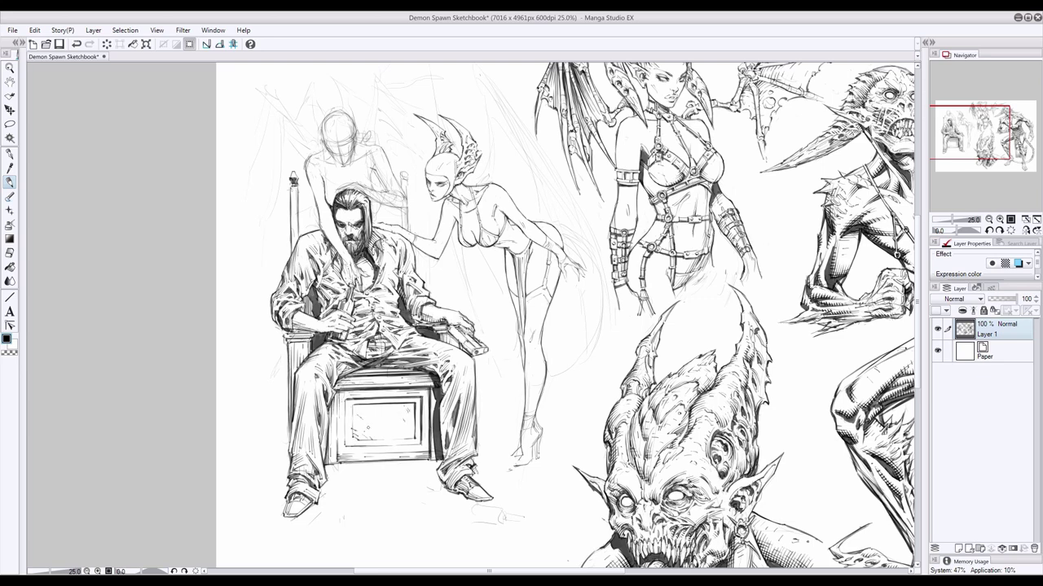
pyautogui.moveTo(430, 390); pyautogui.dragTo(419, 397)
# Step: Redraw the chair's back post with a plain top and ink the backrest slats beside the standing figure
pyautogui.moveTo(284, 175)
pyautogui.mouseDown()
pyautogui.moveTo(292, 207)
pyautogui.moveTo(295, 192)
pyautogui.moveTo(290, 255)
pyautogui.moveTo(290, 174)
pyautogui.moveTo(305, 207)
pyautogui.moveTo(299, 236)
pyautogui.mouseUp()
pyautogui.press('e')
pyautogui.press('p')
pyautogui.moveTo(302, 212); pyautogui.dragTo(302, 236)
pyautogui.moveTo(307, 217); pyautogui.dragTo(308, 232)
pyautogui.moveTo(316, 219); pyautogui.dragTo(312, 233)
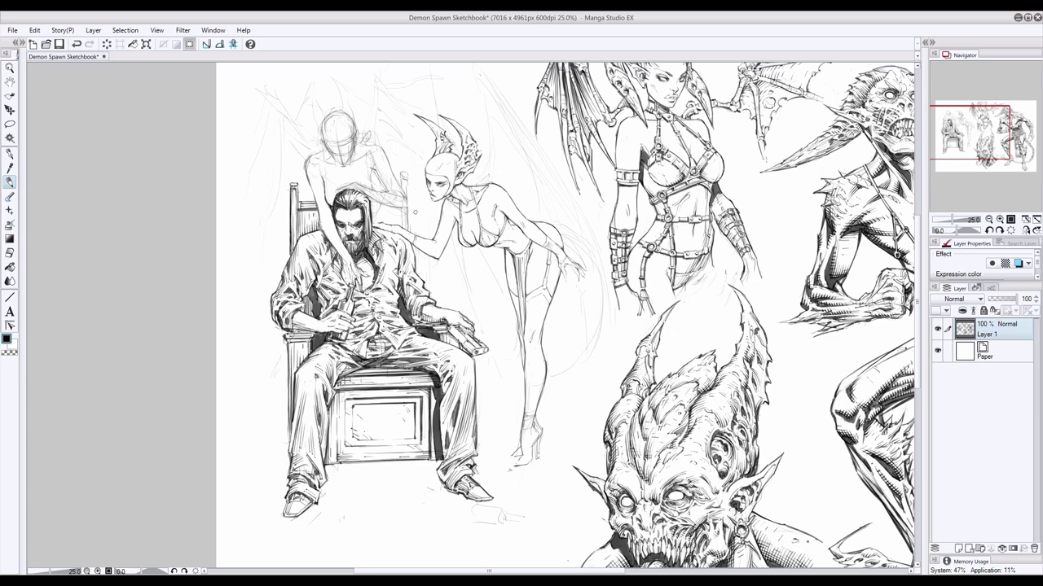
# Step: Ink the demon woman's hand on the man's shoulder and the fingers of her trailing hand
pyautogui.click(7, 251)
pyautogui.moveTo(386, 230); pyautogui.dragTo(396, 234)
pyautogui.click(9, 182)
pyautogui.moveTo(562, 263)
pyautogui.mouseDown()
pyautogui.moveTo(565, 282)
pyautogui.moveTo(585, 281)
pyautogui.mouseUp()
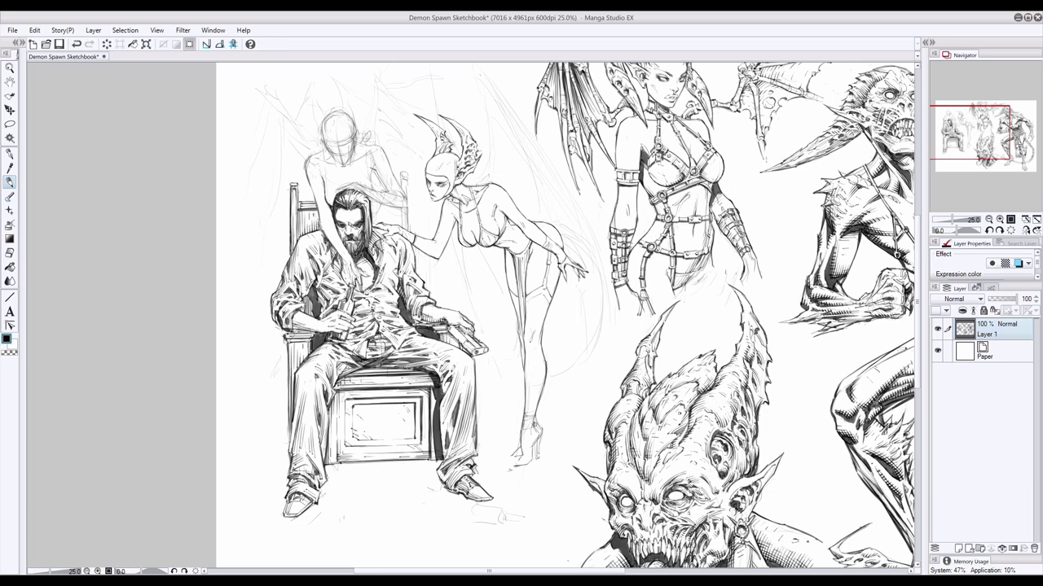
# Step: Refine the demon woman's bikini top, neck piece, front leg contour and wristband
pyautogui.moveTo(480, 229); pyautogui.dragTo(495, 238)
pyautogui.moveTo(467, 185); pyautogui.dragTo(478, 224)
pyautogui.moveTo(523, 337); pyautogui.dragTo(527, 376)
pyautogui.moveTo(550, 244); pyautogui.dragTo(545, 280)
pyautogui.moveTo(555, 242); pyautogui.dragTo(546, 253)
# Step: Ink the demon woman's high-heeled shoe with its ankle strap, heel and sole
pyautogui.moveTo(524, 410); pyautogui.dragTo(537, 458)
pyautogui.moveTo(529, 442)
pyautogui.mouseDown()
pyautogui.moveTo(538, 458)
pyautogui.moveTo(523, 466)
pyautogui.mouseUp()
pyautogui.moveTo(530, 462); pyautogui.dragTo(516, 465)
pyautogui.moveTo(522, 445); pyautogui.dragTo(523, 458)
pyautogui.moveTo(534, 415); pyautogui.dragTo(537, 456)
# Step: Strengthen the front contour of the demon woman's leg from thigh to shin and touch up her hairline
pyautogui.moveTo(522, 360); pyautogui.dragTo(525, 391)
pyautogui.moveTo(523, 331); pyautogui.dragTo(525, 352)
pyautogui.moveTo(516, 311); pyautogui.dragTo(519, 334)
pyautogui.moveTo(524, 290); pyautogui.dragTo(516, 339)
pyautogui.moveTo(438, 155); pyautogui.dragTo(448, 154)
pyautogui.press('e')
pyautogui.press('p')
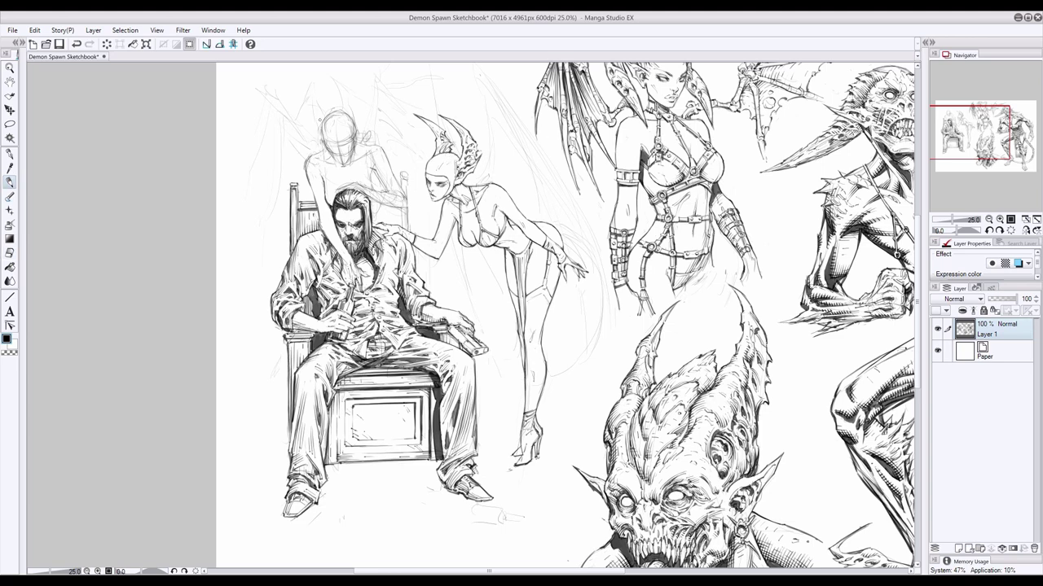
# Step: Shade the seated man's empty hand over the armrest, undoing the unwanted strokes
pyautogui.moveTo(450, 329); pyautogui.dragTo(473, 351)
pyautogui.moveTo(463, 334)
pyautogui.mouseDown()
pyautogui.moveTo(483, 358)
pyautogui.moveTo(460, 350)
pyautogui.mouseUp()
pyautogui.hotkey('ctrl', 'z')
pyautogui.hotkey('ctrl', 'z')
pyautogui.moveTo(448, 334); pyautogui.dragTo(460, 349)
# Step: Ink the standing figure's arm and hand reaching down over the seated man's chest
pyautogui.moveTo(350, 271); pyautogui.dragTo(356, 281)
pyautogui.moveTo(315, 209)
pyautogui.mouseDown()
pyautogui.moveTo(351, 276)
pyautogui.moveTo(341, 263)
pyautogui.mouseUp()
pyautogui.click(10, 254)
pyautogui.click(10, 182)
pyautogui.click(12, 253)
pyautogui.press('p')
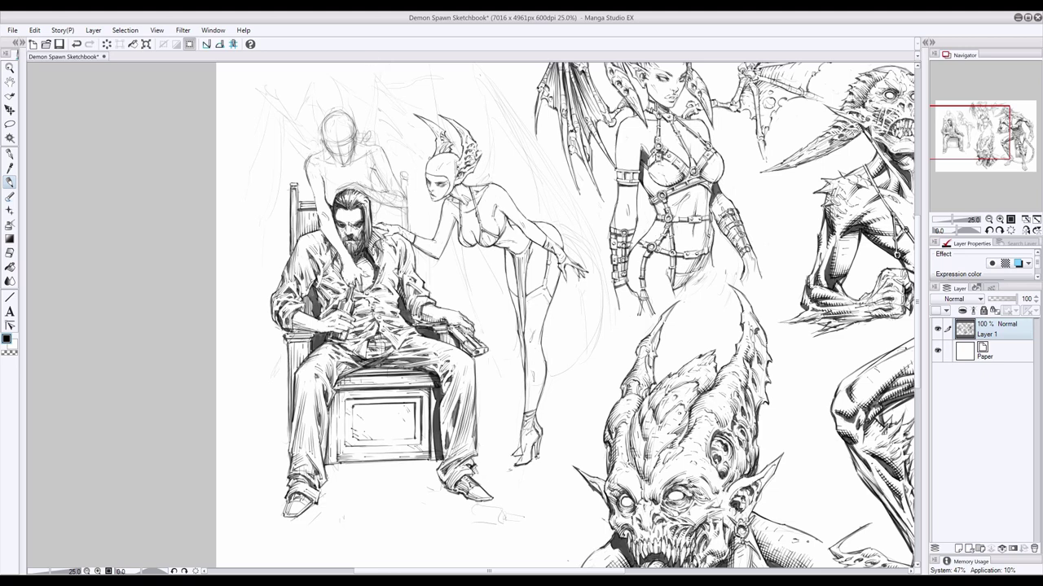
# Step: Draw the standing figure's facial features over the construction sketch, undoing the unwanted strokes
pyautogui.hotkey('ctrl', 'z')
pyautogui.moveTo(382, 152); pyautogui.dragTo(396, 178)
pyautogui.press('e')
pyautogui.press('p')
pyautogui.moveTo(345, 141); pyautogui.dragTo(345, 153)
pyautogui.hotkey('ctrl', 'z')
pyautogui.hotkey('ctrl', 'z')
pyautogui.hotkey('ctrl', 'z')
pyautogui.hotkey('ctrl', 'z')
# Step: Clean up and ink the leaning demon woman's hand resting on the seated man's shoulder
pyautogui.click(10, 253)
pyautogui.moveTo(375, 220); pyautogui.dragTo(392, 227)
pyautogui.click(10, 182)
pyautogui.press('e')
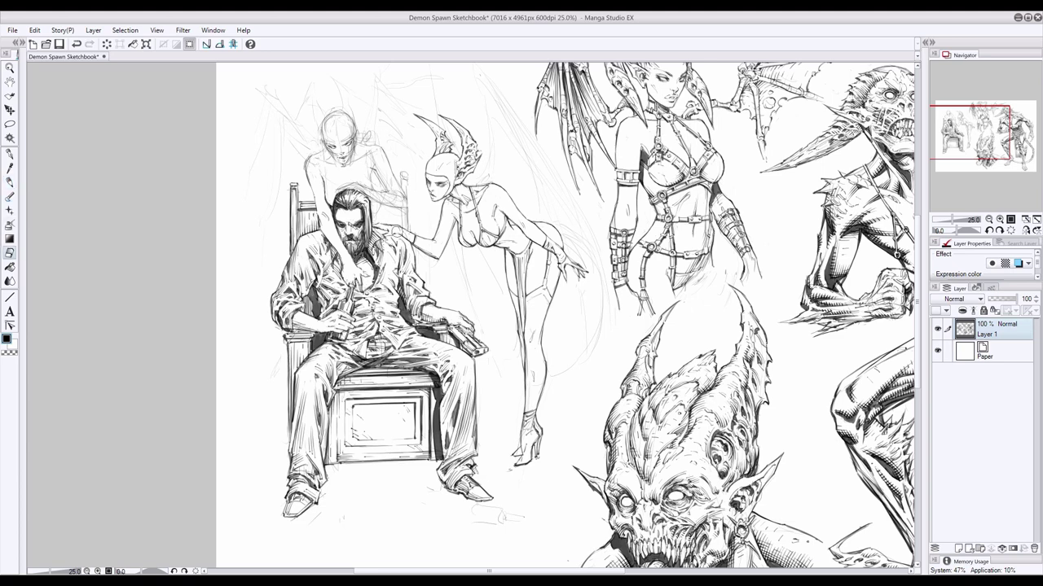
pyautogui.press('p')
pyautogui.press('e')
pyautogui.press('p')
pyautogui.moveTo(375, 228); pyautogui.dragTo(382, 235)
pyautogui.press('e')
pyautogui.press('p')
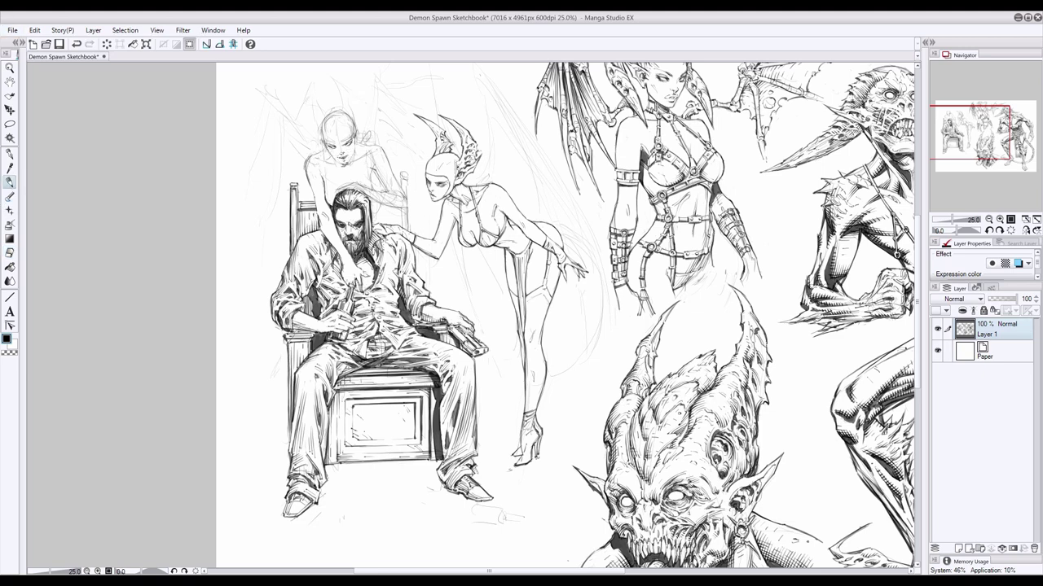
# Step: Draw the standing figure's head contour, pointed ears and tall curved horns
pyautogui.moveTo(322, 147)
pyautogui.mouseDown()
pyautogui.moveTo(309, 133)
pyautogui.moveTo(325, 151)
pyautogui.moveTo(363, 120)
pyautogui.mouseUp()
pyautogui.moveTo(312, 84)
pyautogui.mouseDown()
pyautogui.moveTo(322, 110)
pyautogui.moveTo(309, 97)
pyautogui.mouseUp()
pyautogui.moveTo(353, 129); pyautogui.dragTo(349, 109)
pyautogui.moveTo(311, 78); pyautogui.dragTo(297, 94)
pyautogui.moveTo(310, 98); pyautogui.dragTo(294, 131)
pyautogui.moveTo(349, 89)
pyautogui.mouseDown()
pyautogui.moveTo(373, 111)
pyautogui.moveTo(342, 100)
pyautogui.moveTo(340, 150)
pyautogui.moveTo(345, 78)
pyautogui.moveTo(343, 111)
pyautogui.moveTo(370, 107)
pyautogui.mouseUp()
# Step: Undo the unwanted horn strokes and rework the outer horn above the standing figure's ear
pyautogui.hotkey('ctrl', 'z')
pyautogui.hotkey('ctrl', 'z')
pyautogui.press('e')
pyautogui.hotkey('ctrl', 'z')
pyautogui.hotkey('ctrl', 'z')
pyautogui.click(10, 182)
pyautogui.press('e')
pyautogui.moveTo(354, 95)
pyautogui.mouseDown()
pyautogui.moveTo(353, 113)
pyautogui.moveTo(363, 89)
pyautogui.moveTo(376, 117)
pyautogui.mouseUp()
pyautogui.press('p')
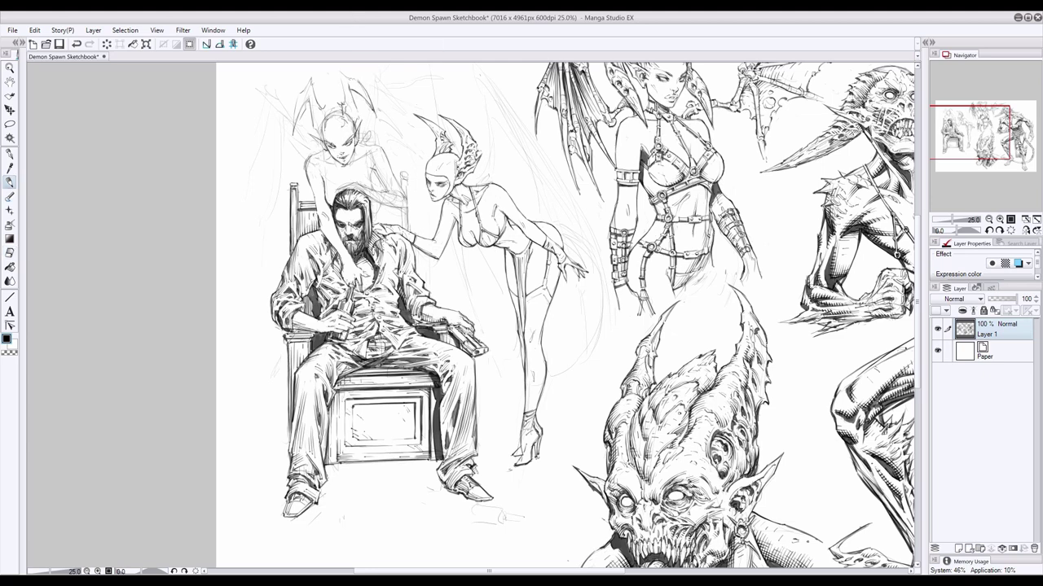
# Step: Ink the standing woman's shoulder and bent arm with her hand resting on the seated man's head
pyautogui.moveTo(359, 192)
pyautogui.mouseDown()
pyautogui.moveTo(408, 208)
pyautogui.moveTo(392, 186)
pyautogui.moveTo(334, 195)
pyautogui.moveTo(398, 206)
pyautogui.moveTo(380, 197)
pyautogui.mouseUp()
pyautogui.hotkey('ctrl', 'z')
pyautogui.press('e')
pyautogui.press('p')
pyautogui.moveTo(378, 145)
pyautogui.mouseDown()
pyautogui.moveTo(387, 192)
pyautogui.moveTo(407, 207)
pyautogui.mouseUp()
pyautogui.press('e')
pyautogui.press('p')
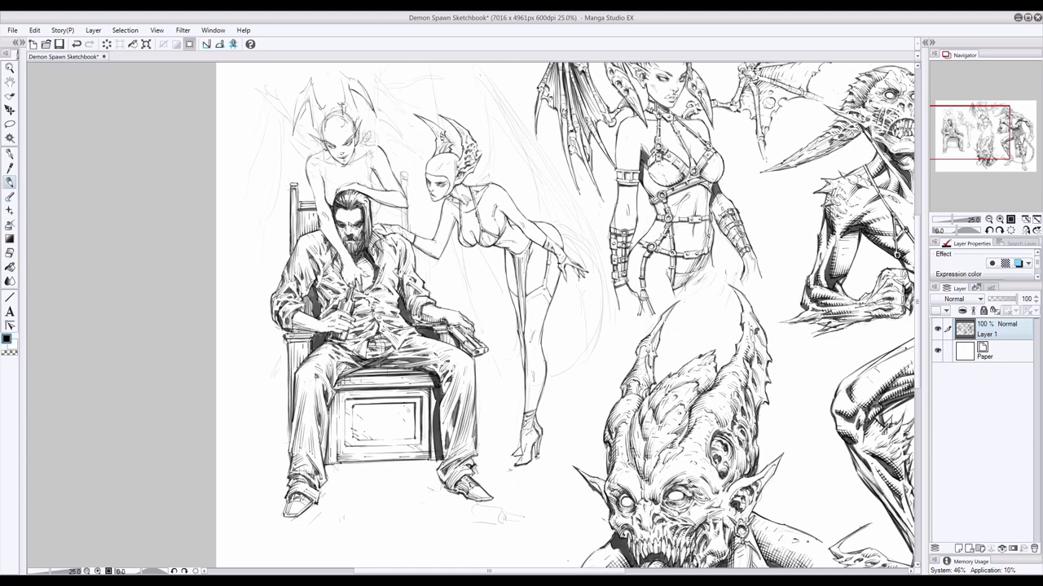
# Step: Ink the chair's back rails and the post below the standing woman's elbow
pyautogui.press('e')
pyautogui.press('p')
pyautogui.moveTo(371, 206); pyautogui.dragTo(400, 205)
pyautogui.moveTo(371, 209)
pyautogui.mouseDown()
pyautogui.moveTo(397, 209)
pyautogui.moveTo(401, 228)
pyautogui.mouseUp()
pyautogui.moveTo(402, 207); pyautogui.dragTo(404, 228)
pyautogui.moveTo(405, 181); pyautogui.dragTo(404, 201)
pyautogui.press('e')
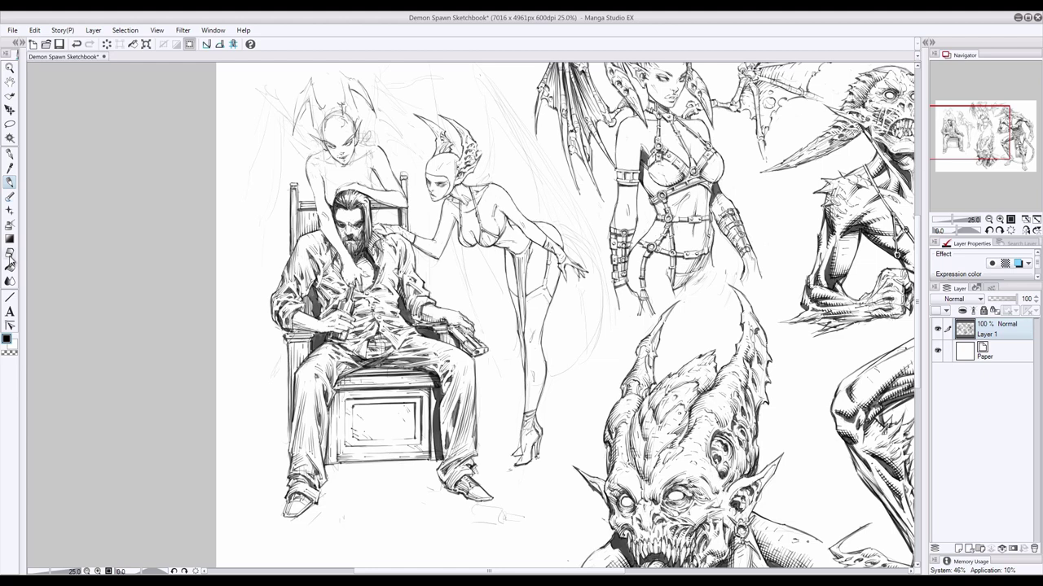
# Step: Touch up the leaning demon woman's neck and collar lines
pyautogui.press('p')
pyautogui.moveTo(449, 200); pyautogui.dragTo(459, 212)
pyautogui.scroll(2, 772, 251)
pyautogui.press('e')
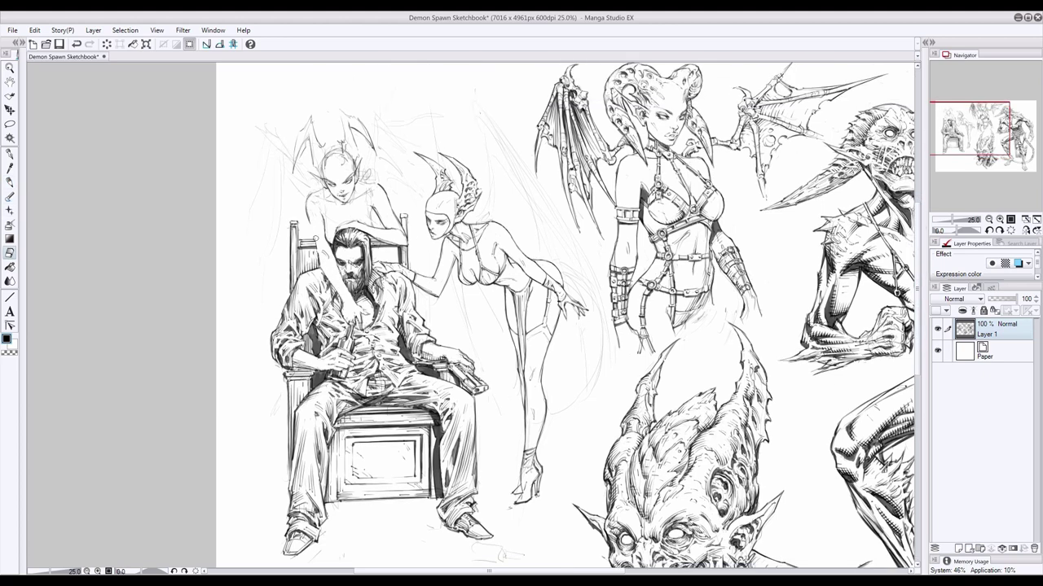
# Step: Strengthen the contours of the standing woman's shoulder, reaching arm and hand, undoing the unwanted stroke
pyautogui.press('p')
pyautogui.moveTo(308, 213); pyautogui.dragTo(318, 255)
pyautogui.moveTo(335, 258); pyautogui.dragTo(359, 307)
pyautogui.moveTo(321, 265); pyautogui.dragTo(340, 297)
pyautogui.click(78, 44)
pyautogui.click(10, 253)
pyautogui.click(9, 182)
pyautogui.moveTo(373, 209); pyautogui.dragTo(377, 228)
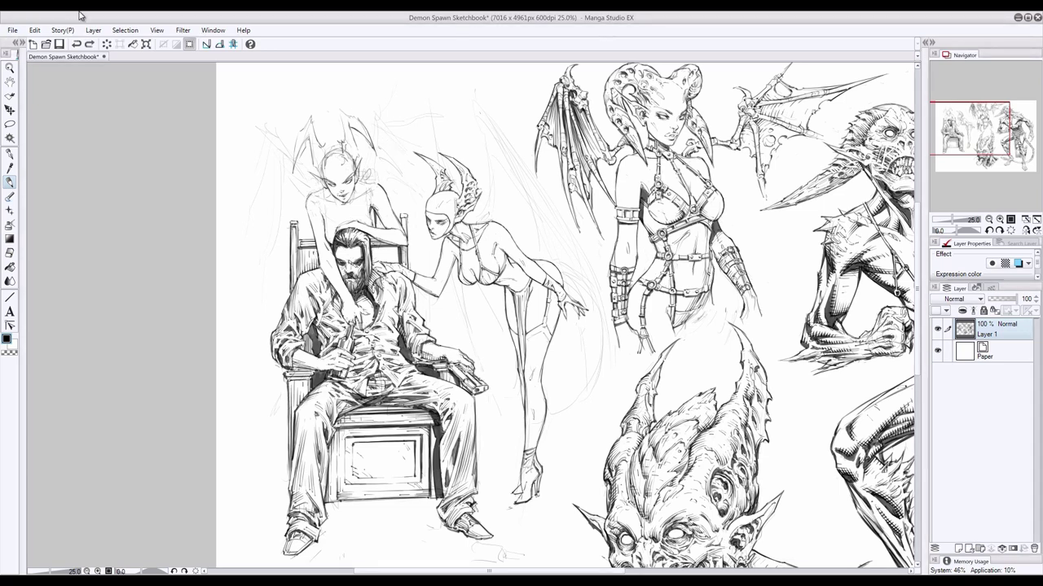
# Step: Clean up and draw the standing woman's neck and chest above the seated man's head, undoing the last stroke
pyautogui.press('e')
pyautogui.press('p')
pyautogui.press('e')
pyautogui.press('p')
pyautogui.press('e')
pyautogui.press('p')
pyautogui.press('e')
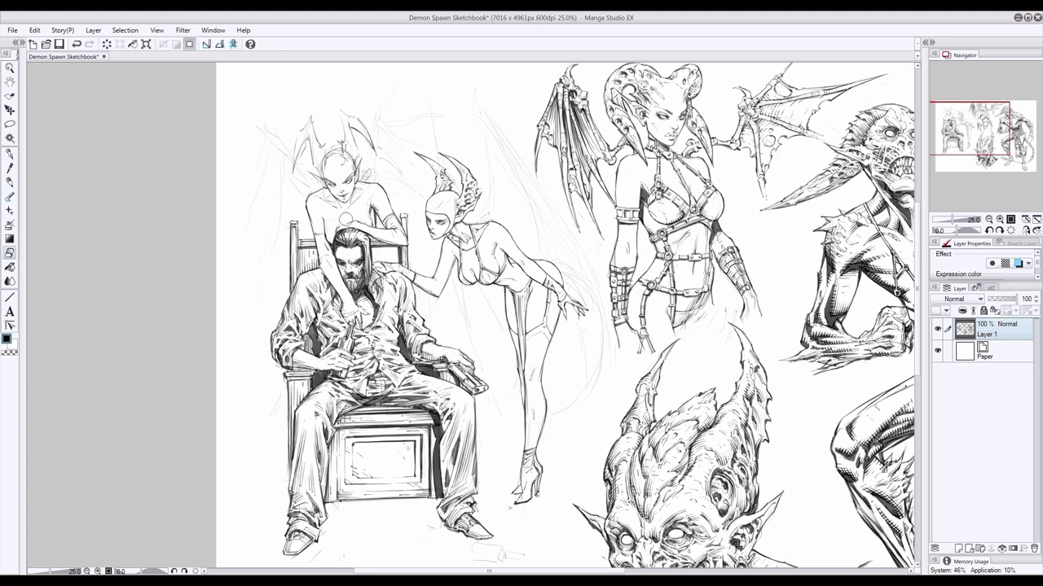
pyautogui.press('p')
pyautogui.moveTo(331, 197)
pyautogui.mouseDown()
pyautogui.moveTo(332, 223)
pyautogui.moveTo(360, 216)
pyautogui.mouseUp()
pyautogui.hotkey('ctrl', 'z')
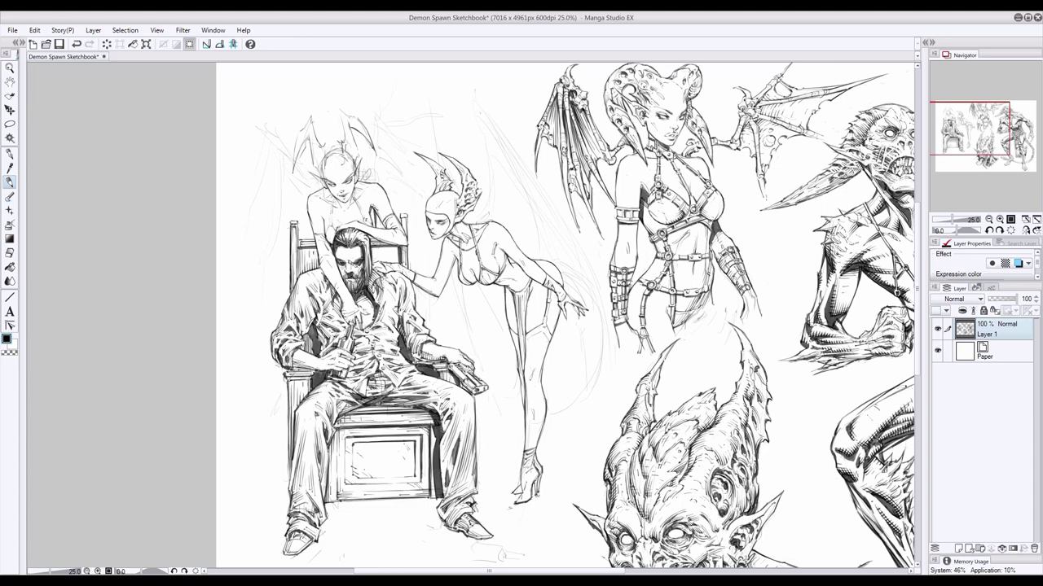
# Step: Draw the spiky plates across the standing woman's forehead and the straps of her halter top
pyautogui.moveTo(347, 162)
pyautogui.mouseDown()
pyautogui.moveTo(352, 171)
pyautogui.moveTo(338, 151)
pyautogui.moveTo(327, 168)
pyautogui.moveTo(327, 244)
pyautogui.mouseUp()
pyautogui.press('e')
pyautogui.press('p')
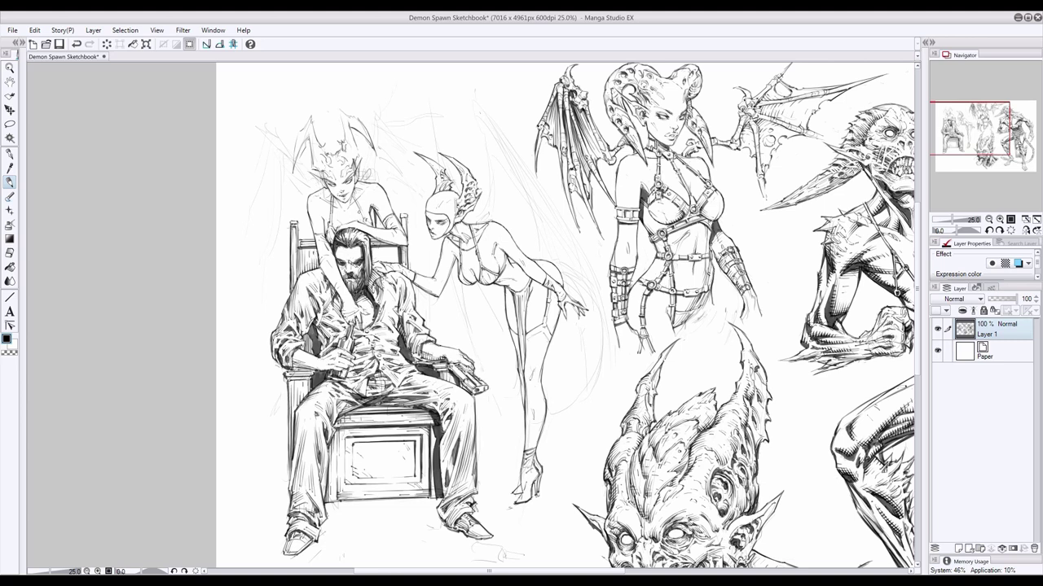
pyautogui.moveTo(354, 201); pyautogui.dragTo(337, 224)
pyautogui.click(9, 253)
pyautogui.click(9, 183)
# Step: Select the standing woman's lower face, reposition it slightly and clear the selection
pyautogui.click(10, 254)
pyautogui.click(9, 124)
pyautogui.moveTo(343, 190)
pyautogui.mouseDown()
pyautogui.moveTo(356, 195)
pyautogui.moveTo(342, 193)
pyautogui.mouseUp()
pyautogui.click(9, 110)
pyautogui.hotkey('ctrl', 'd')
# Step: Ink the inner horns rising from the standing woman's forehead and tidy the side of her face
pyautogui.press('p')
pyautogui.moveTo(340, 109); pyautogui.dragTo(341, 143)
pyautogui.moveTo(314, 129)
pyautogui.mouseDown()
pyautogui.moveTo(346, 184)
pyautogui.moveTo(331, 187)
pyautogui.moveTo(341, 199)
pyautogui.mouseUp()
pyautogui.click(10, 253)
pyautogui.press('p')
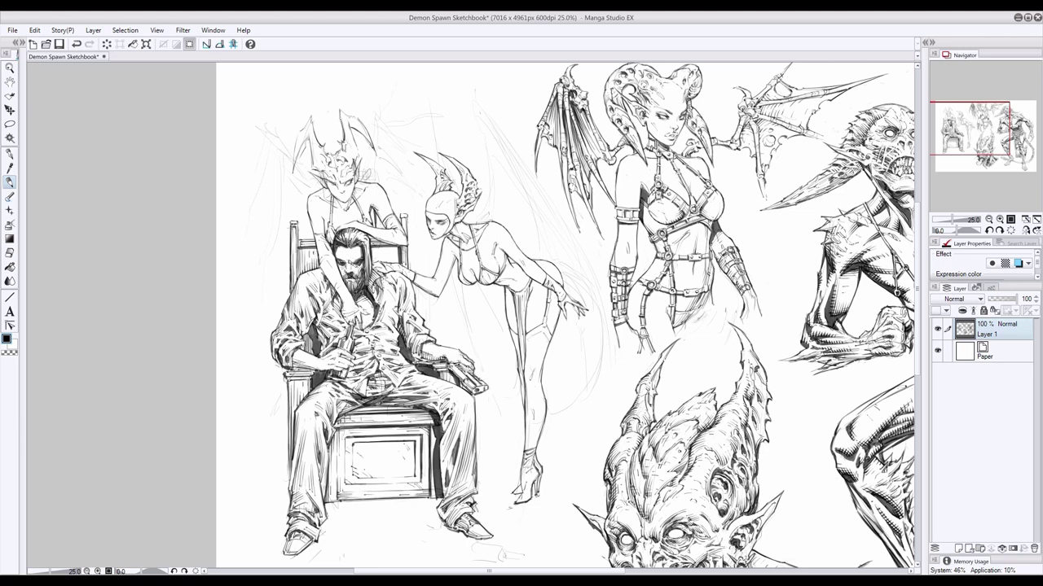
# Step: Refine the standing woman's eyes, mouth and forehead spikes, undoing stray strokes and adjusting a selected part
pyautogui.press('e')
pyautogui.press('p')
pyautogui.press('e')
pyautogui.press('p')
pyautogui.press('e')
pyautogui.press('p')
pyautogui.press('e')
pyautogui.press('p')
pyautogui.press('e')
pyautogui.press('p')
pyautogui.hotkey('ctrl', 'z')
pyautogui.hotkey('ctrl', 'z')
pyautogui.click(10, 124)
pyautogui.click(10, 110)
pyautogui.press('p')
# Step: Ink the leaning woman's fingers on the seated man's shoulder and touch up his belt area
pyautogui.moveTo(373, 248); pyautogui.dragTo(381, 262)
pyautogui.click(9, 252)
pyautogui.click(10, 183)
pyautogui.moveTo(356, 365); pyautogui.dragTo(372, 370)
pyautogui.press('e')
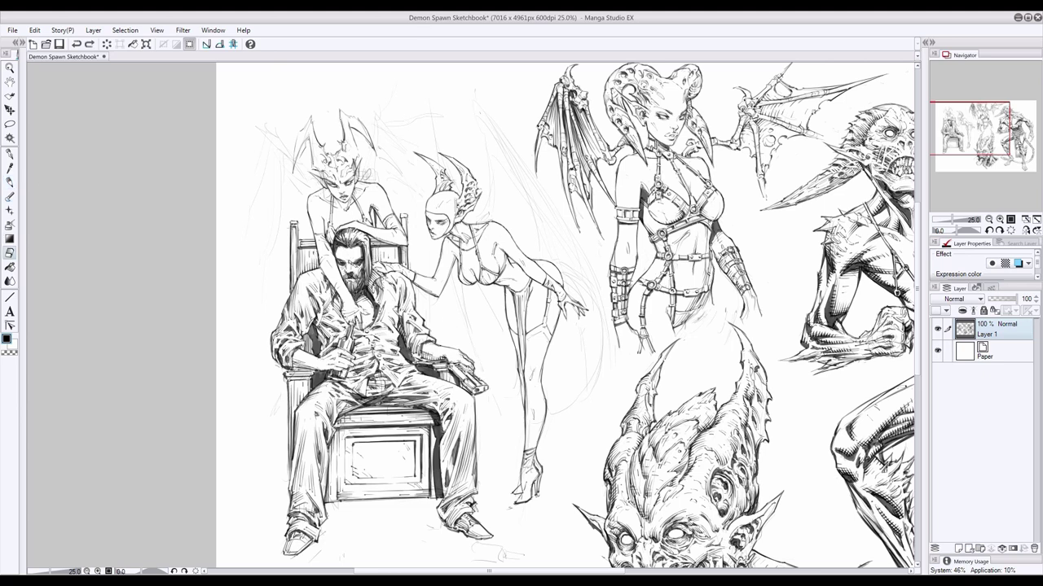
# Step: Mirror the canvas view, erase around the standing woman's brow and adjust a selected part of her head
pyautogui.press('p')
pyautogui.press('e')
pyautogui.press('h')
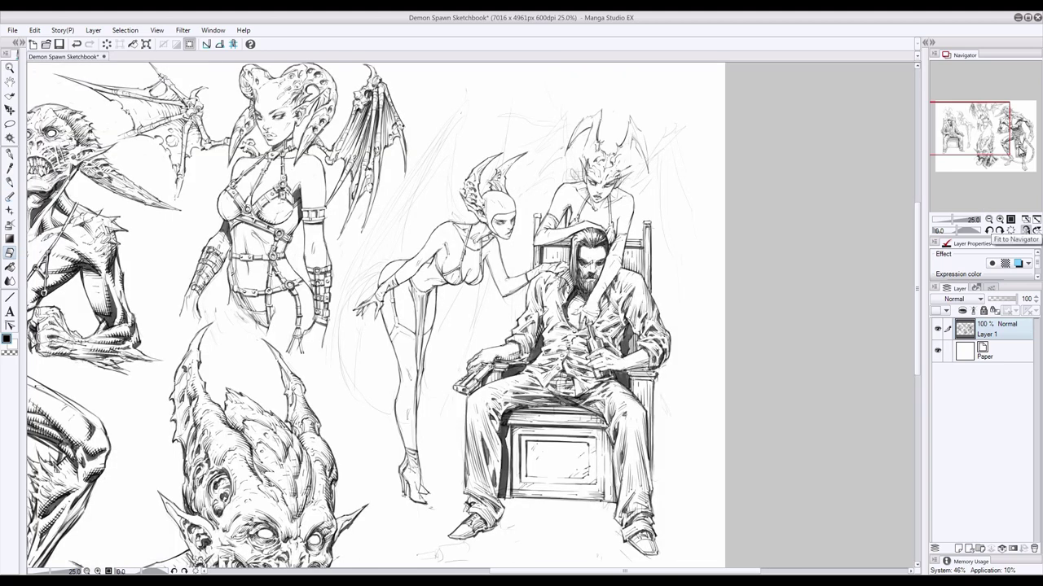
pyautogui.press('p')
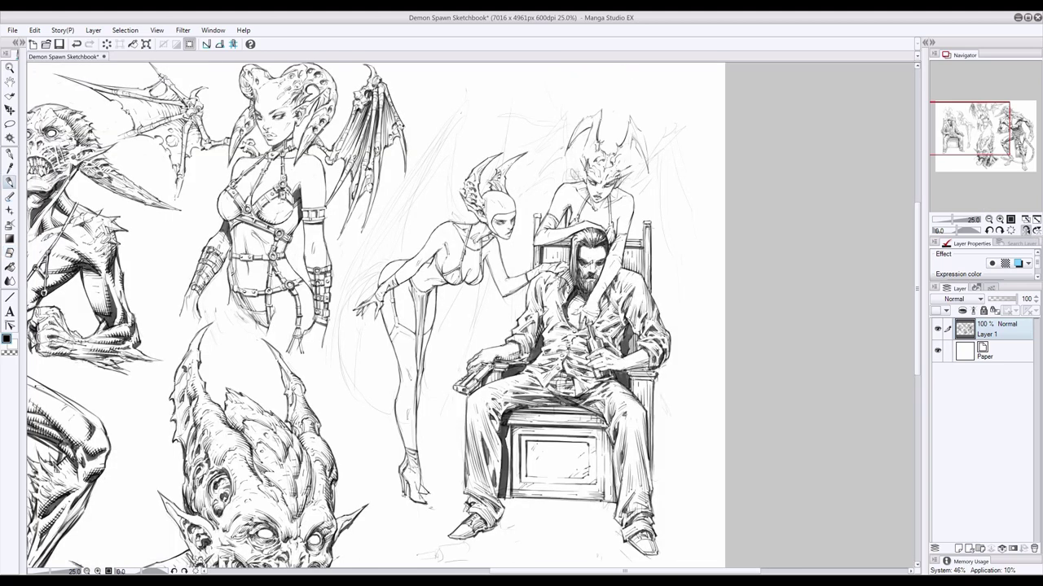
pyautogui.press('e')
pyautogui.moveTo(589, 172)
pyautogui.mouseDown()
pyautogui.moveTo(591, 200)
pyautogui.moveTo(595, 179)
pyautogui.mouseUp()
pyautogui.press('p')
pyautogui.click(11, 124)
pyautogui.click(10, 110)
pyautogui.hotkey('ctrl', 'd')
pyautogui.press('p')
# Step: Erase part of the standing woman's outer horn and redraw the horn bases and face details
pyautogui.press('e')
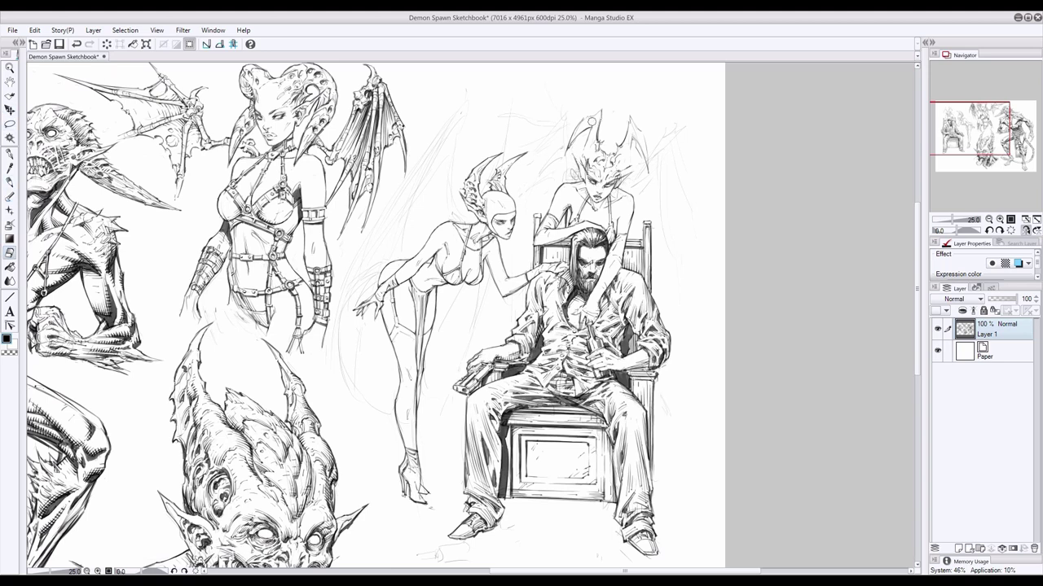
pyautogui.press('p')
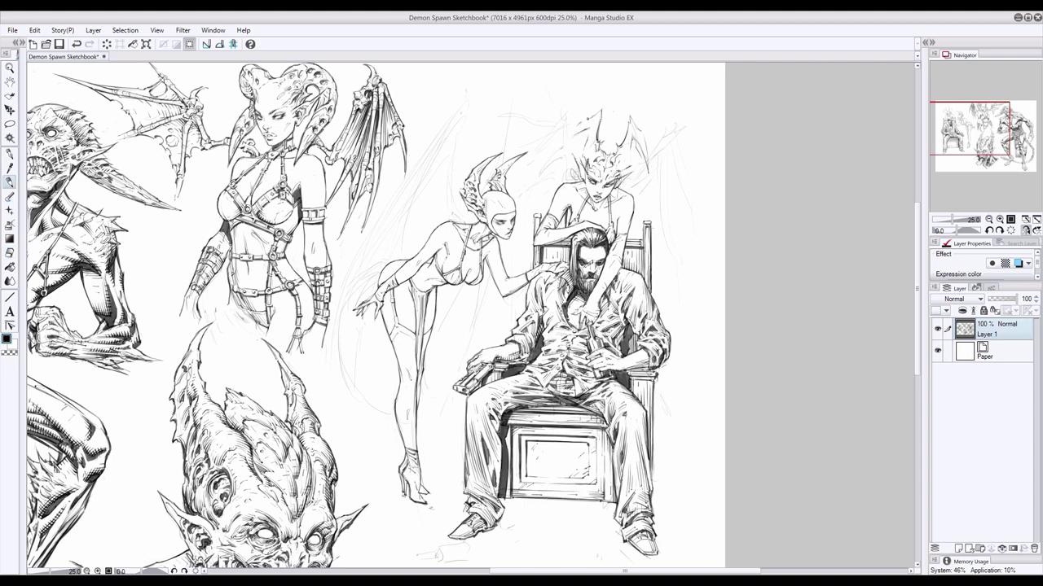
pyautogui.moveTo(575, 146); pyautogui.dragTo(560, 131)
pyautogui.moveTo(592, 143); pyautogui.dragTo(587, 127)
pyautogui.press('e')
pyautogui.moveTo(601, 175)
pyautogui.mouseDown()
pyautogui.moveTo(615, 181)
pyautogui.moveTo(604, 190)
pyautogui.mouseUp()
pyautogui.click(8, 180)
# Step: Restore the unmirrored view and redraw the standing woman's ear and outer horn on the far side from the leaning woman
pyautogui.press('h')
pyautogui.press('e')
pyautogui.moveTo(368, 158); pyautogui.dragTo(314, 135)
pyautogui.press('p')
pyautogui.moveTo(314, 176)
pyautogui.mouseDown()
pyautogui.moveTo(322, 166)
pyautogui.moveTo(298, 158)
pyautogui.mouseUp()
pyautogui.click(9, 253)
pyautogui.click(14, 183)
pyautogui.click(10, 252)
pyautogui.click(15, 181)
pyautogui.moveTo(310, 119); pyautogui.dragTo(294, 167)
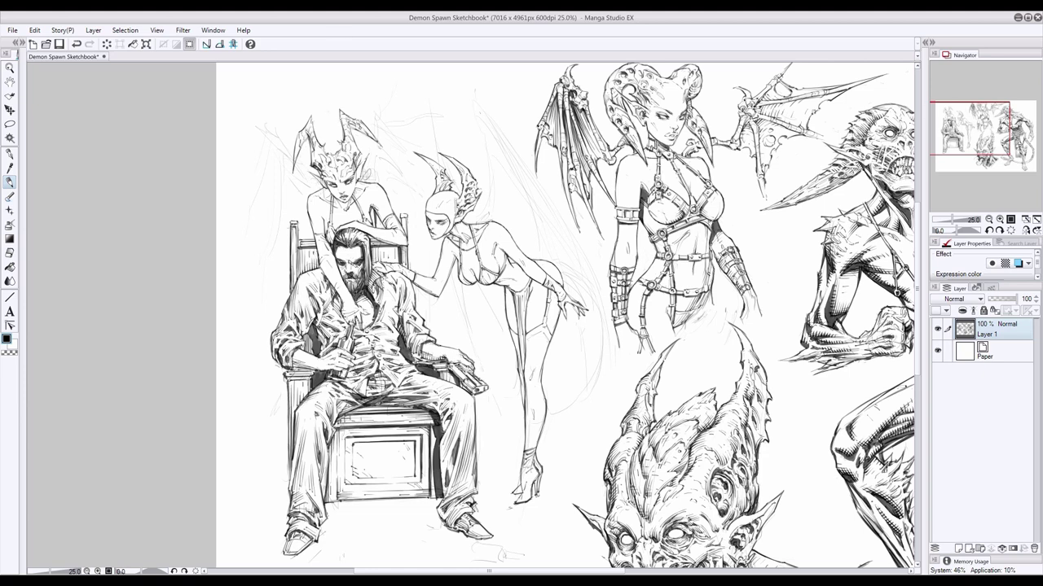
# Step: Ink the standing woman's pointed ear and the side of her head nearest the leaning woman
pyautogui.press('e')
pyautogui.press('p')
pyautogui.moveTo(354, 167); pyautogui.dragTo(369, 152)
pyautogui.moveTo(369, 154)
pyautogui.mouseDown()
pyautogui.moveTo(356, 180)
pyautogui.moveTo(319, 182)
pyautogui.moveTo(333, 176)
pyautogui.mouseUp()
pyautogui.click(11, 255)
pyautogui.click(10, 182)
# Step: Touch up the standing woman's arms, hand and horn base, undoing the unwanted stroke
pyautogui.moveTo(317, 270); pyautogui.dragTo(343, 304)
pyautogui.moveTo(313, 247); pyautogui.dragTo(319, 269)
pyautogui.moveTo(368, 237); pyautogui.dragTo(399, 253)
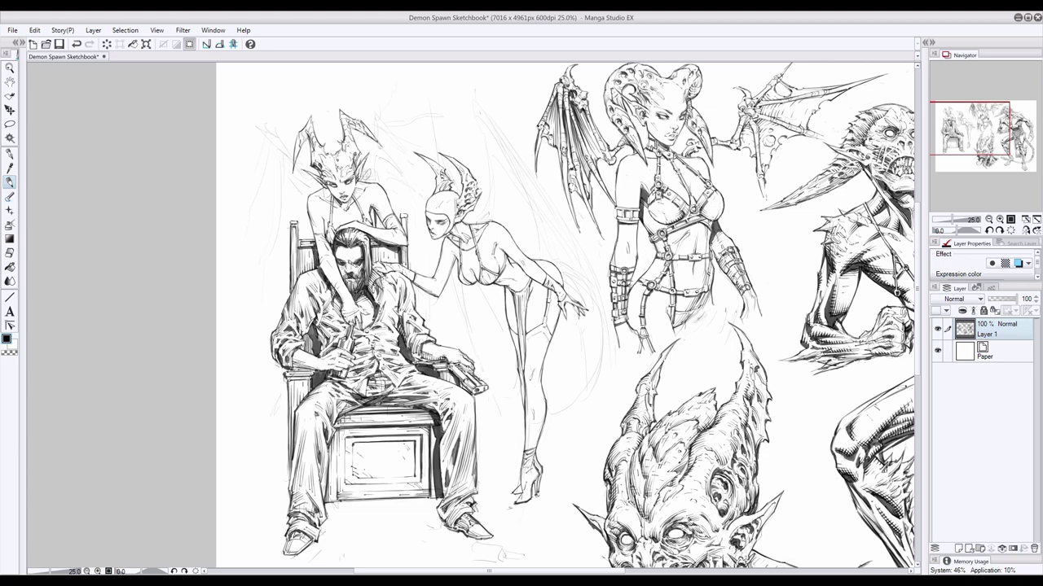
pyautogui.hotkey('ctrl', 'z')
pyautogui.moveTo(318, 147); pyautogui.dragTo(312, 166)
# Step: Select the seated man's head, transform it slightly upward and clear the selection
pyautogui.moveTo(521, 260); pyautogui.dragTo(465, 253)
pyautogui.click(10, 125)
pyautogui.moveTo(289, 217)
pyautogui.mouseDown()
pyautogui.moveTo(275, 246)
pyautogui.moveTo(287, 216)
pyautogui.mouseUp()
pyautogui.hotkey('ctrl', 't')
pyautogui.moveTo(296, 253); pyautogui.dragTo(296, 245)
pyautogui.press('Return')
pyautogui.hotkey('ctrl', 'd')
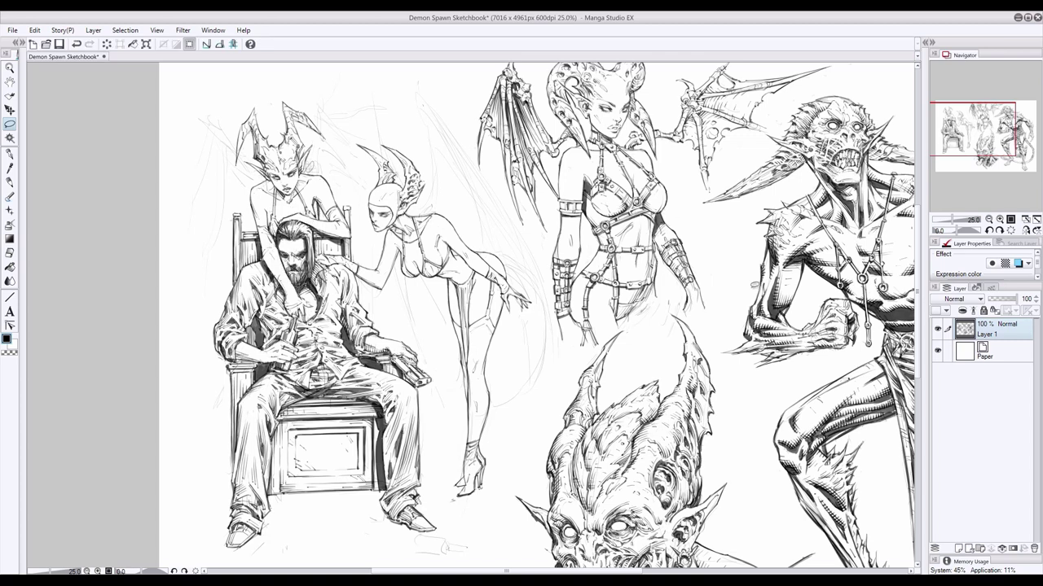
# Step: Select the standing woman with the man's head and chair back, enlarge them slightly, move them up and deselect
pyautogui.moveTo(322, 251)
pyautogui.mouseDown()
pyautogui.moveTo(353, 131)
pyautogui.moveTo(254, 201)
pyautogui.mouseUp()
pyautogui.hotkey('ctrl', 't')
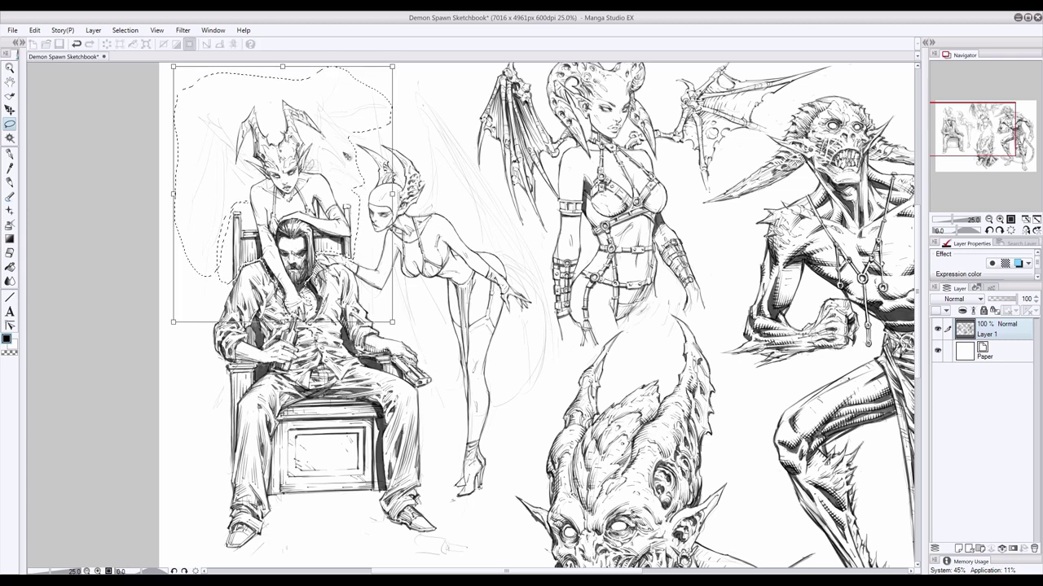
pyautogui.moveTo(348, 156); pyautogui.dragTo(348, 149)
pyautogui.moveTo(393, 316); pyautogui.dragTo(396, 320)
pyautogui.moveTo(326, 179); pyautogui.dragTo(324, 173)
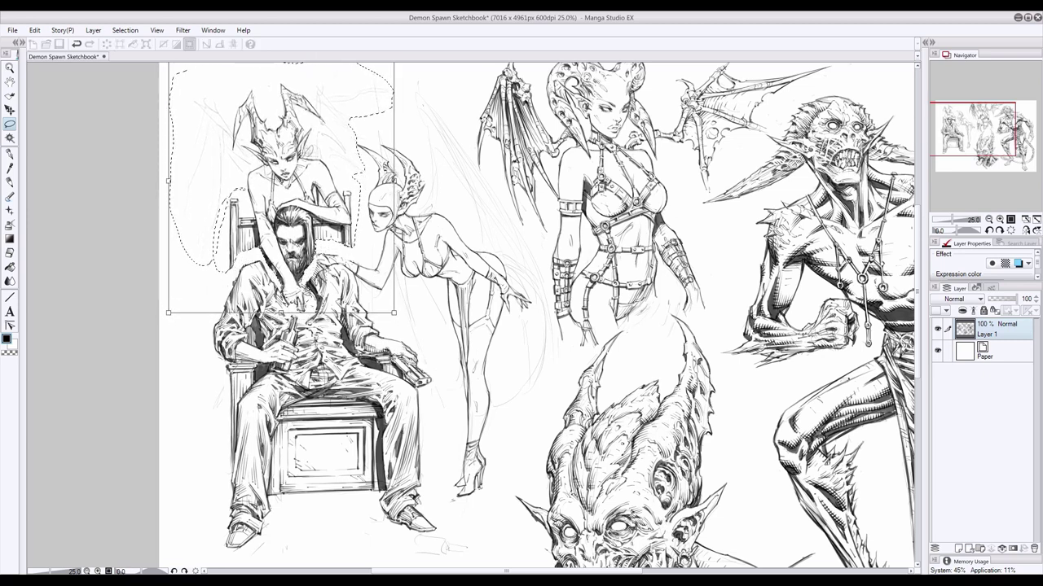
pyautogui.press('Return')
pyautogui.hotkey('ctrl', 'd')
pyautogui.press('e')
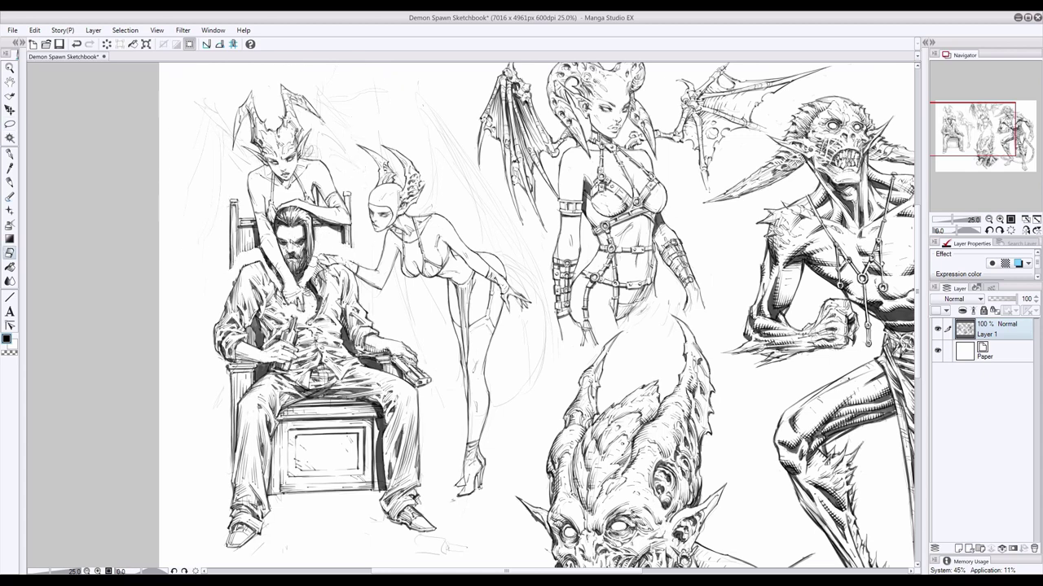
# Step: Clean up and re-ink the seated man's shoulders and collar around the women's hands
pyautogui.moveTo(243, 264)
pyautogui.mouseDown()
pyautogui.moveTo(247, 242)
pyautogui.moveTo(234, 263)
pyautogui.mouseUp()
pyautogui.click(9, 182)
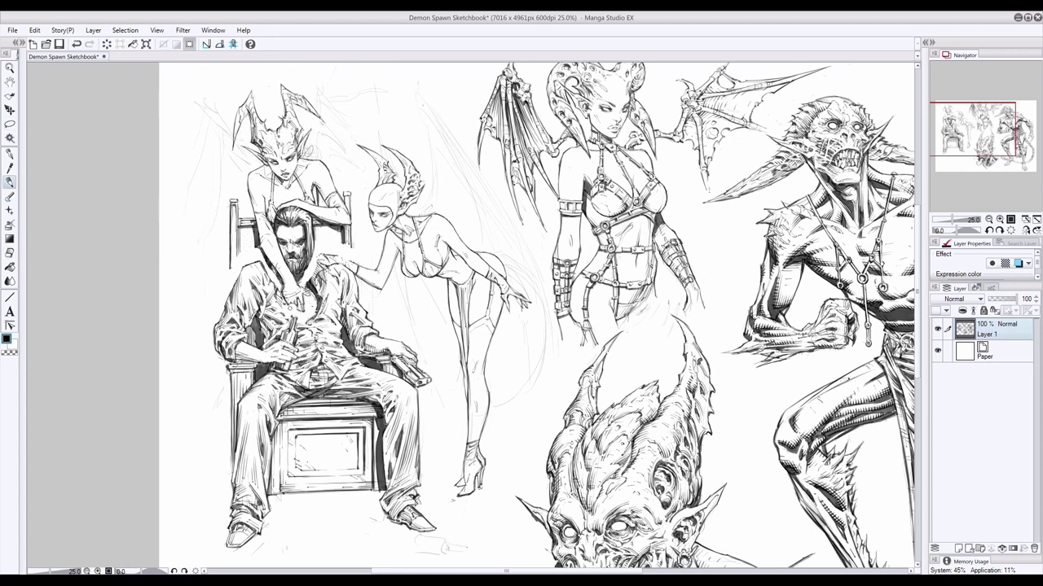
pyautogui.press('e')
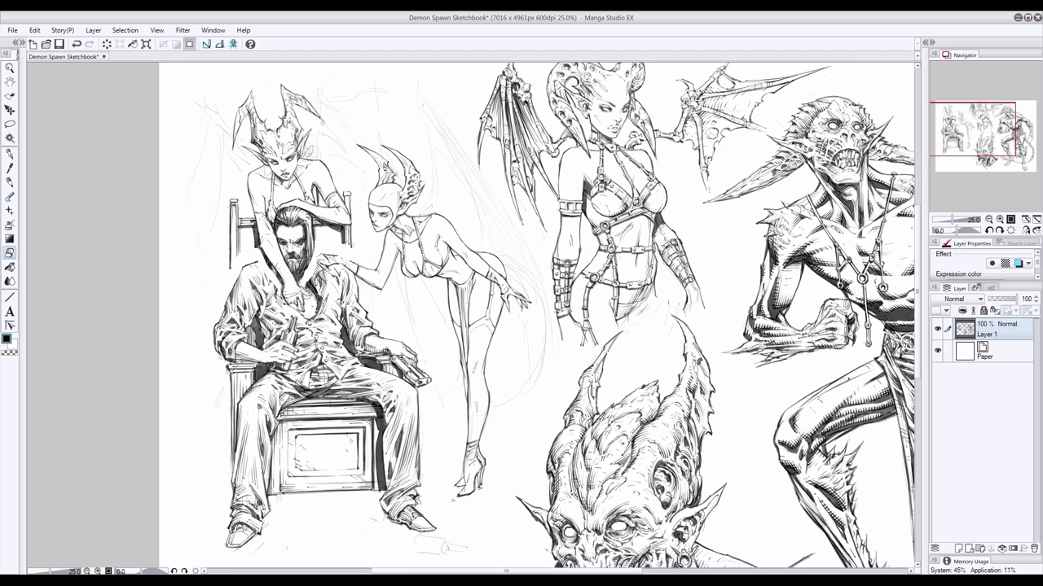
pyautogui.press('p')
pyautogui.moveTo(311, 260); pyautogui.dragTo(322, 265)
pyautogui.press('e')
pyautogui.moveTo(255, 246)
pyautogui.mouseDown()
pyautogui.moveTo(278, 280)
pyautogui.moveTo(259, 248)
pyautogui.mouseUp()
pyautogui.click(9, 182)
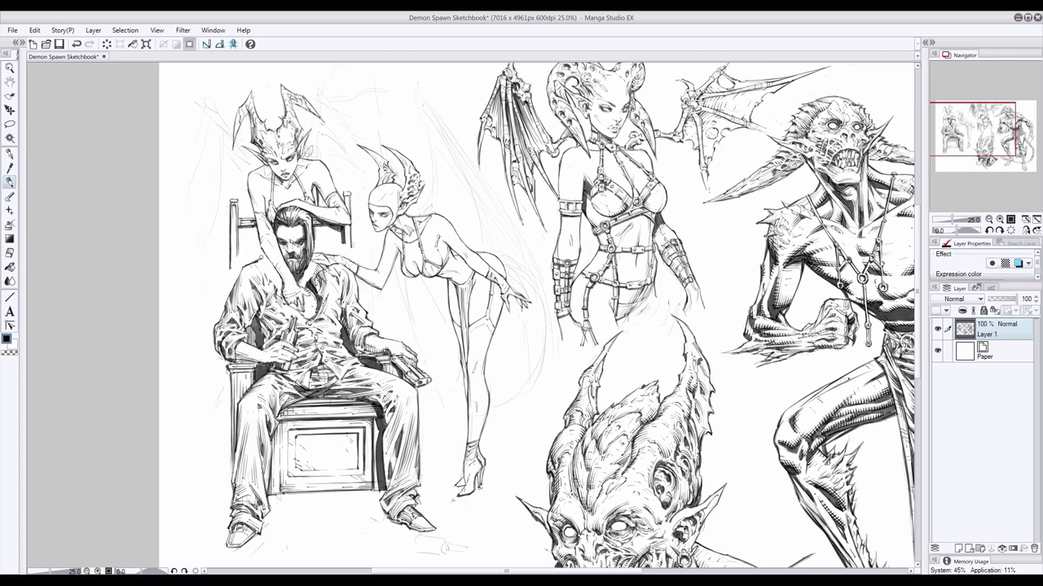
# Step: Ink the seated man's long dark hair falling beside his beard onto his shoulder, cleaning up the lines around it
pyautogui.click(10, 253)
pyautogui.moveTo(319, 267); pyautogui.dragTo(306, 283)
pyautogui.click(10, 182)
pyautogui.moveTo(310, 247)
pyautogui.mouseDown()
pyautogui.moveTo(305, 285)
pyautogui.moveTo(311, 275)
pyautogui.moveTo(308, 263)
pyautogui.moveTo(293, 287)
pyautogui.mouseUp()
pyautogui.press('e')
pyautogui.press('p')
pyautogui.press('e')
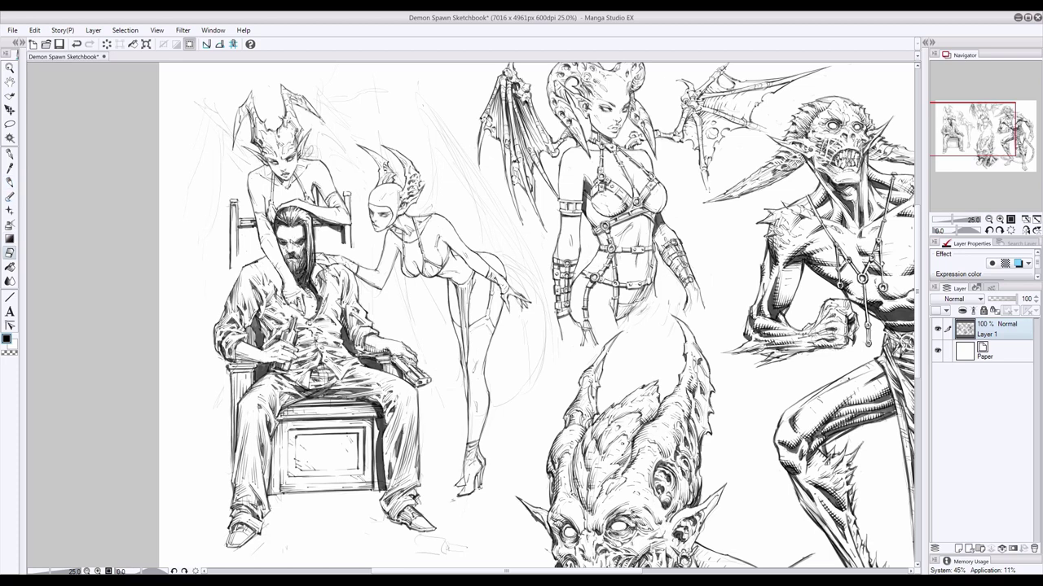
# Step: Touch up the man's shirt lines at the chest and shoulder and the standing woman's arm, undoing the unwanted chest stroke
pyautogui.press('p')
pyautogui.moveTo(276, 271)
pyautogui.mouseDown()
pyautogui.moveTo(273, 292)
pyautogui.moveTo(270, 283)
pyautogui.moveTo(306, 323)
pyautogui.mouseUp()
pyautogui.hotkey('ctrl', 'z')
pyautogui.moveTo(281, 277)
pyautogui.mouseDown()
pyautogui.moveTo(278, 296)
pyautogui.moveTo(270, 284)
pyautogui.mouseUp()
pyautogui.click(9, 253)
pyautogui.moveTo(256, 204); pyautogui.dragTo(262, 210)
pyautogui.click(10, 182)
pyautogui.moveTo(272, 262)
pyautogui.mouseDown()
pyautogui.moveTo(270, 286)
pyautogui.moveTo(230, 270)
pyautogui.moveTo(230, 290)
pyautogui.mouseUp()
pyautogui.click(11, 255)
pyautogui.click(10, 181)
pyautogui.click(9, 253)
pyautogui.click(9, 182)
# Step: Ink vertical lines on both posts of the chair back, undoing the last unwanted stroke
pyautogui.moveTo(237, 252); pyautogui.dragTo(236, 273)
pyautogui.moveTo(343, 238); pyautogui.dragTo(343, 257)
pyautogui.moveTo(351, 244); pyautogui.dragTo(351, 261)
pyautogui.moveTo(240, 229); pyautogui.dragTo(240, 271)
pyautogui.moveTo(243, 225); pyautogui.dragTo(243, 267)
pyautogui.hotkey('ctrl', 'z')
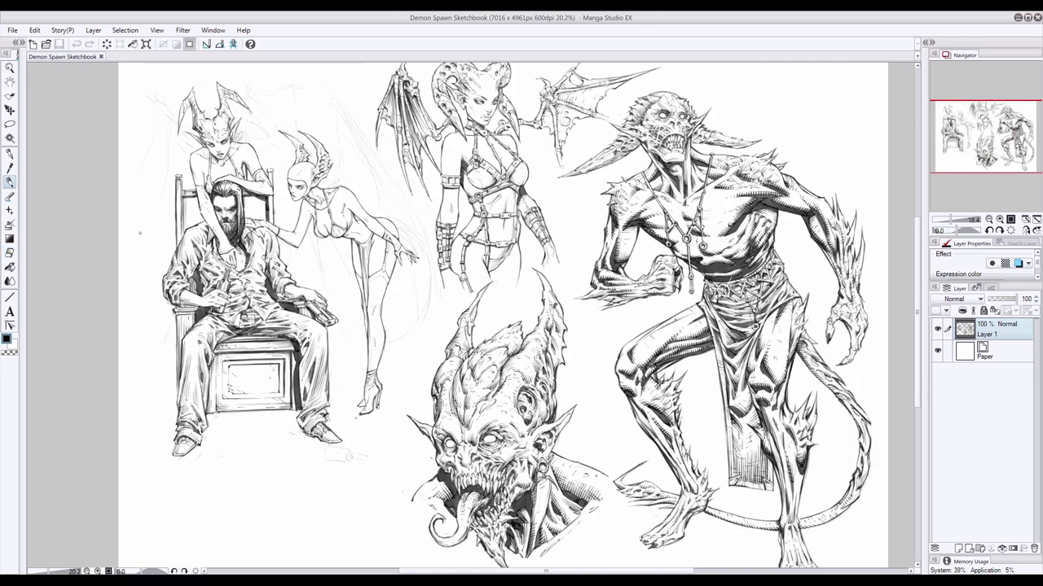
# Step: Test vertical slat lines on the chair back beside the standing woman's arm, undoing the unwanted strokes
pyautogui.scroll(1, 211, 209)
pyautogui.moveTo(397, 278); pyautogui.dragTo(400, 304)
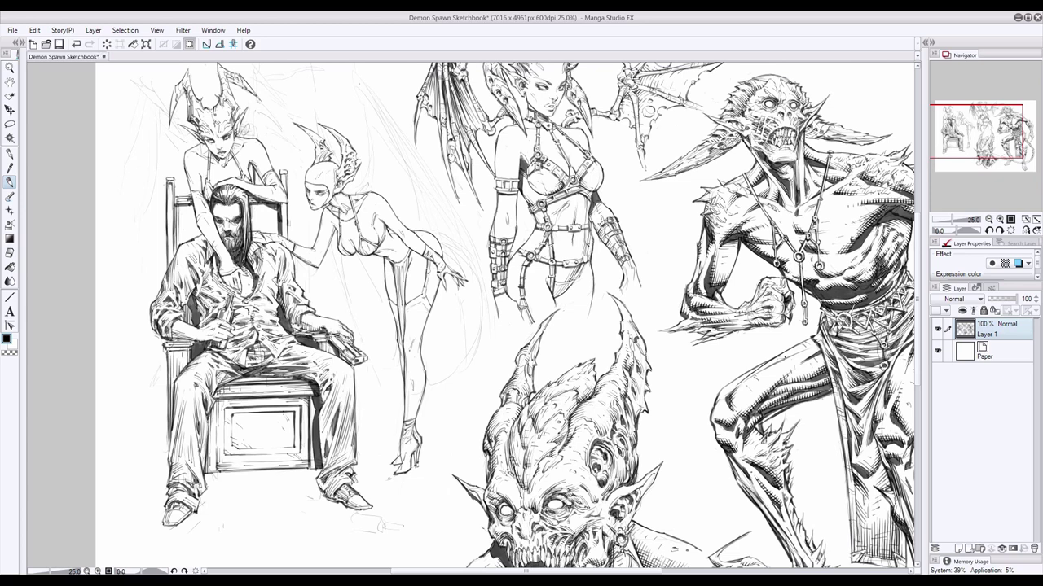
pyautogui.hotkey('ctrl', 'z')
pyautogui.moveTo(184, 222); pyautogui.dragTo(184, 243)
pyautogui.hotkey('ctrl', 'z')
pyautogui.moveTo(181, 203); pyautogui.dragTo(180, 246)
pyautogui.hotkey('ctrl', 'z')
pyautogui.moveTo(474, 571); pyautogui.dragTo(442, 571)
pyautogui.hotkey('ctrl', 'y')
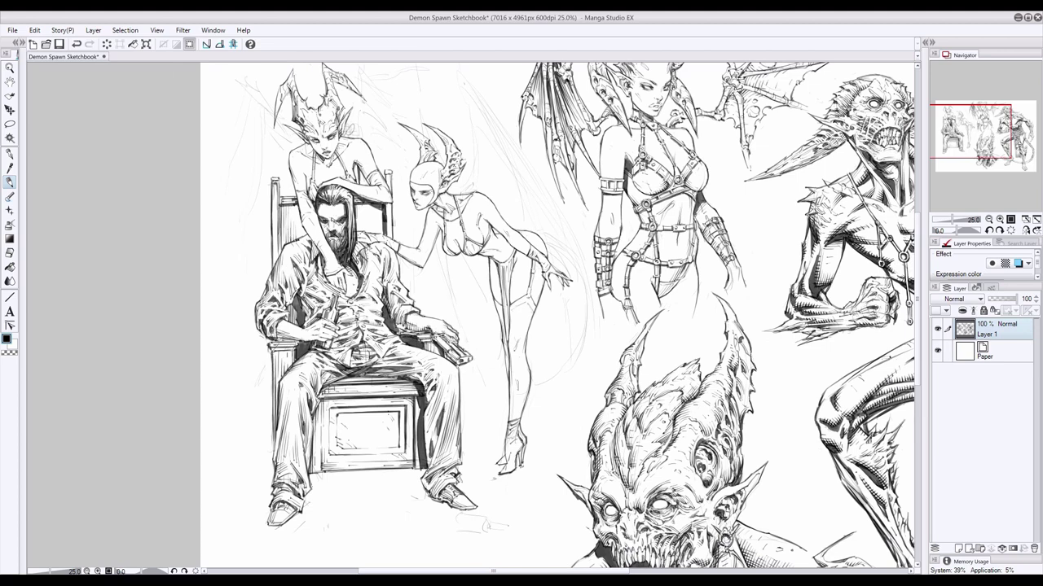
# Step: Ink and clean up the vertical boards and shading of the chair back behind the man's head
pyautogui.moveTo(300, 216); pyautogui.dragTo(303, 237)
pyautogui.moveTo(357, 205); pyautogui.dragTo(359, 231)
pyautogui.hotkey('ctrl', 'z')
pyautogui.hotkey('ctrl', 'z')
pyautogui.hotkey('ctrl', 'y')
pyautogui.click(4, 249)
pyautogui.moveTo(381, 173)
pyautogui.mouseDown()
pyautogui.moveTo(393, 173)
pyautogui.moveTo(380, 174)
pyautogui.moveTo(360, 232)
pyautogui.moveTo(380, 234)
pyautogui.mouseUp()
pyautogui.click(4, 183)
pyautogui.moveTo(381, 209); pyautogui.dragTo(383, 236)
# Step: Select the leaning woman with the lasso, enlarge her slightly beside the chair and clear the selection
pyautogui.press('m')
pyautogui.moveTo(363, 242)
pyautogui.mouseDown()
pyautogui.moveTo(398, 250)
pyautogui.moveTo(500, 432)
pyautogui.moveTo(488, 84)
pyautogui.moveTo(398, 235)
pyautogui.moveTo(362, 240)
pyautogui.mouseUp()
pyautogui.scroll(-1, 373, 201)
pyautogui.hotkey('ctrl', 't')
pyautogui.moveTo(576, 76); pyautogui.dragTo(584, 63)
pyautogui.moveTo(359, 464); pyautogui.dragTo(348, 482)
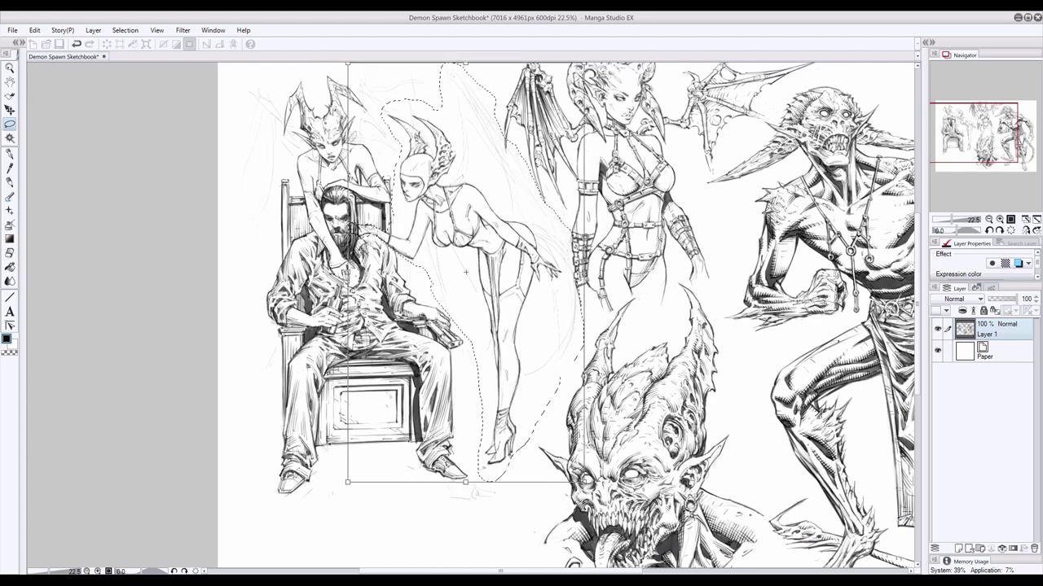
pyautogui.press('Return')
pyautogui.hotkey('ctrl', 'd')
pyautogui.scroll(1, 548, 142)
# Step: Select the other demon figures and move them slightly to the right, away from the seated group, then deselect
pyautogui.press('e')
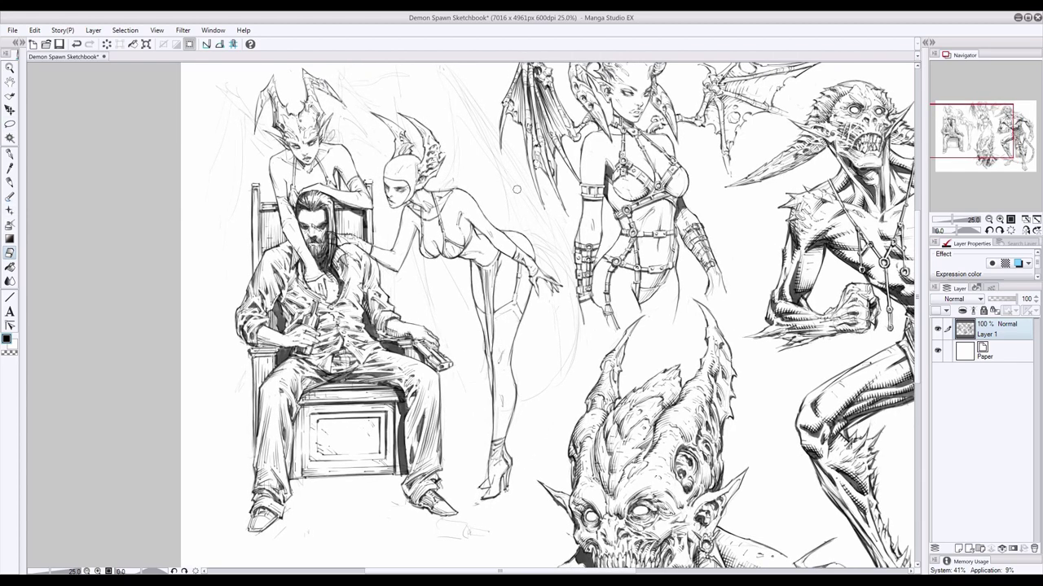
pyautogui.hotkey('ctrl', '0')
pyautogui.press('m')
pyautogui.moveTo(411, 82)
pyautogui.mouseDown()
pyautogui.moveTo(428, 174)
pyautogui.moveTo(409, 477)
pyautogui.moveTo(793, 562)
pyautogui.moveTo(407, 76)
pyautogui.moveTo(423, 90)
pyautogui.mouseUp()
pyautogui.click(9, 110)
pyautogui.moveTo(32, 98); pyautogui.dragTo(45, 99)
pyautogui.hotkey('ctrl', 'd')
pyautogui.scroll(3, 290, 200)
# Step: Draw a long tail curving from the leaning woman's hip around behind her legs, erasing the rough sketch lines
pyautogui.press('e')
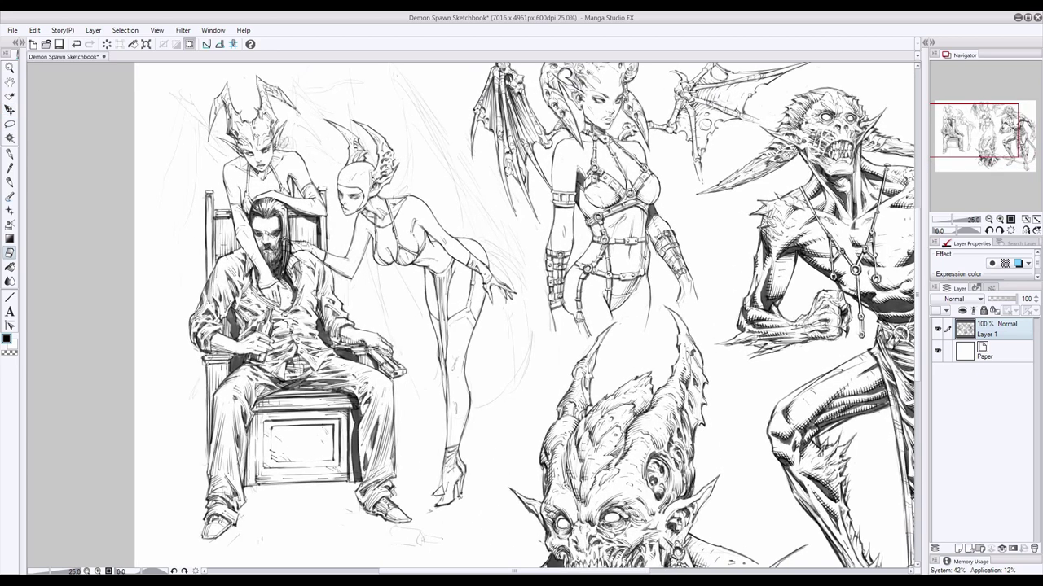
pyautogui.press('p')
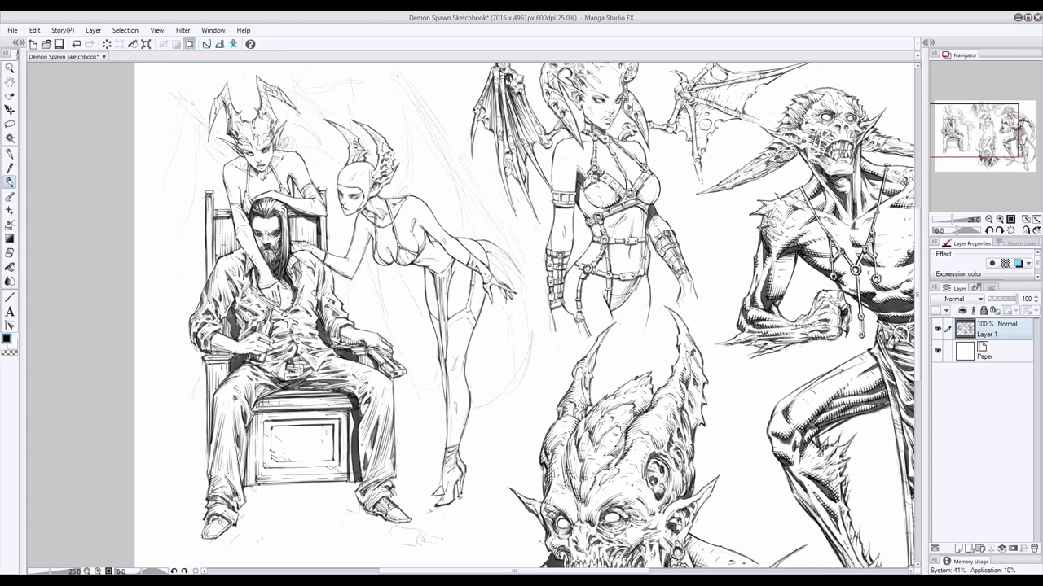
pyautogui.moveTo(499, 258)
pyautogui.mouseDown()
pyautogui.moveTo(531, 302)
pyautogui.moveTo(532, 342)
pyautogui.mouseUp()
pyautogui.press('e')
pyautogui.moveTo(519, 278)
pyautogui.mouseDown()
pyautogui.moveTo(531, 353)
pyautogui.moveTo(509, 389)
pyautogui.moveTo(474, 404)
pyautogui.mouseUp()
pyautogui.press('p')
pyautogui.moveTo(514, 276)
pyautogui.mouseDown()
pyautogui.moveTo(525, 313)
pyautogui.moveTo(511, 373)
pyautogui.moveTo(424, 415)
pyautogui.mouseUp()
pyautogui.press('e')
pyautogui.press('p')
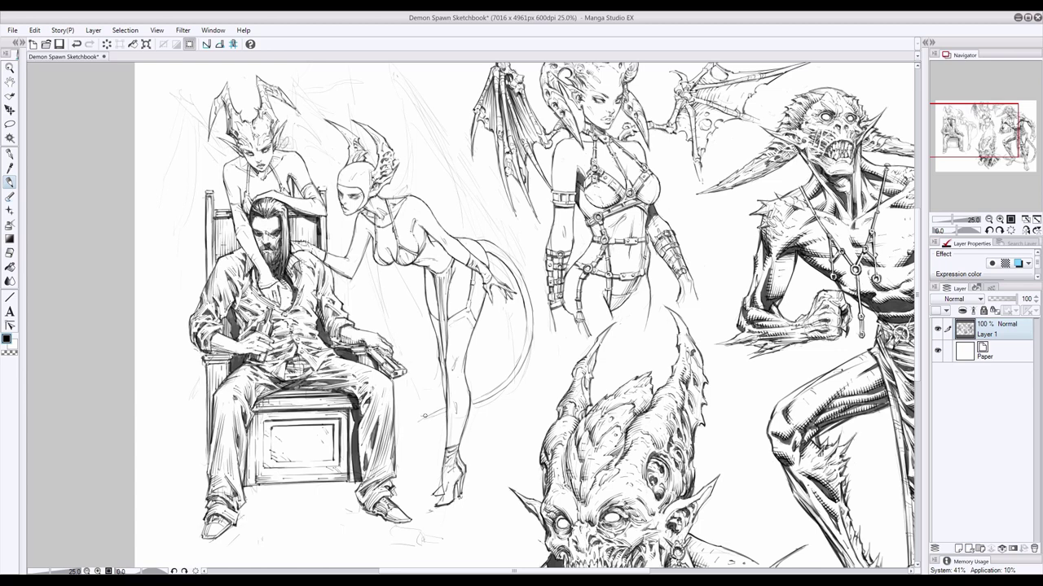
# Step: Refine the tail's double outline and finish it with an arrow-shaped tip beside her lower leg
pyautogui.click(10, 254)
pyautogui.click(10, 184)
pyautogui.moveTo(527, 318); pyautogui.dragTo(524, 335)
pyautogui.moveTo(513, 372); pyautogui.dragTo(493, 391)
pyautogui.moveTo(491, 242); pyautogui.dragTo(515, 265)
pyautogui.moveTo(445, 409); pyautogui.dragTo(417, 423)
pyautogui.press('e')
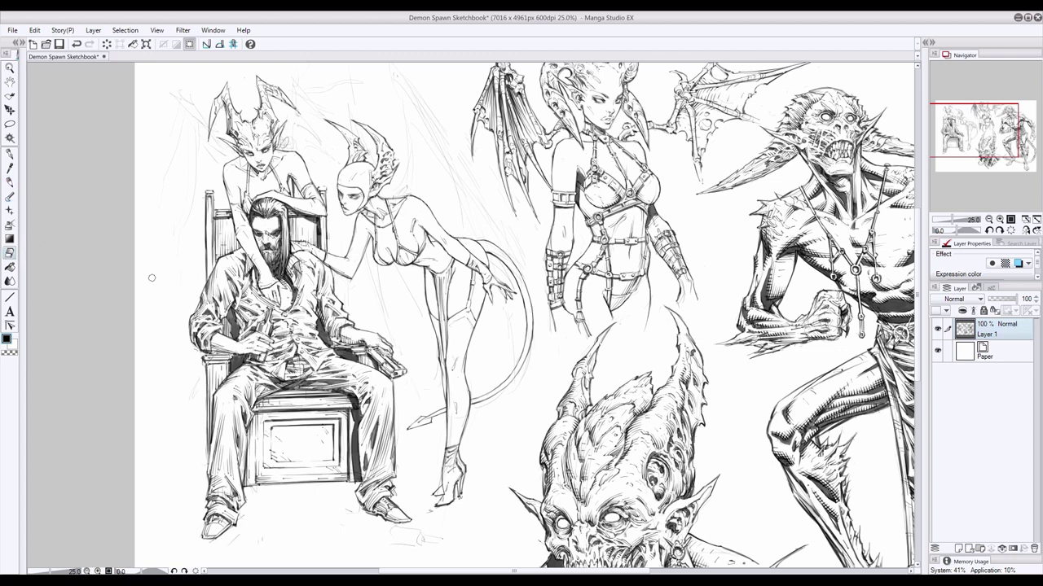
# Step: Draw the claw and upper bone of the leaning woman's wing above her back, undoing the unwanted strokes
pyautogui.press('p')
pyautogui.scroll(1, 524, 316)
pyautogui.moveTo(392, 102); pyautogui.dragTo(388, 118)
pyautogui.moveTo(404, 114)
pyautogui.mouseDown()
pyautogui.moveTo(397, 123)
pyautogui.moveTo(436, 187)
pyautogui.mouseUp()
pyautogui.moveTo(405, 128); pyautogui.dragTo(434, 175)
pyautogui.moveTo(419, 154)
pyautogui.mouseDown()
pyautogui.moveTo(457, 223)
pyautogui.moveTo(426, 163)
pyautogui.moveTo(446, 206)
pyautogui.mouseUp()
pyautogui.press('e')
pyautogui.hotkey('ctrl', 'z')
pyautogui.hotkey('ctrl', 'z')
pyautogui.press('p')
# Step: Extend the wing's outer bone from its middle joint down toward the woman's hand
pyautogui.moveTo(444, 200); pyautogui.dragTo(459, 213)
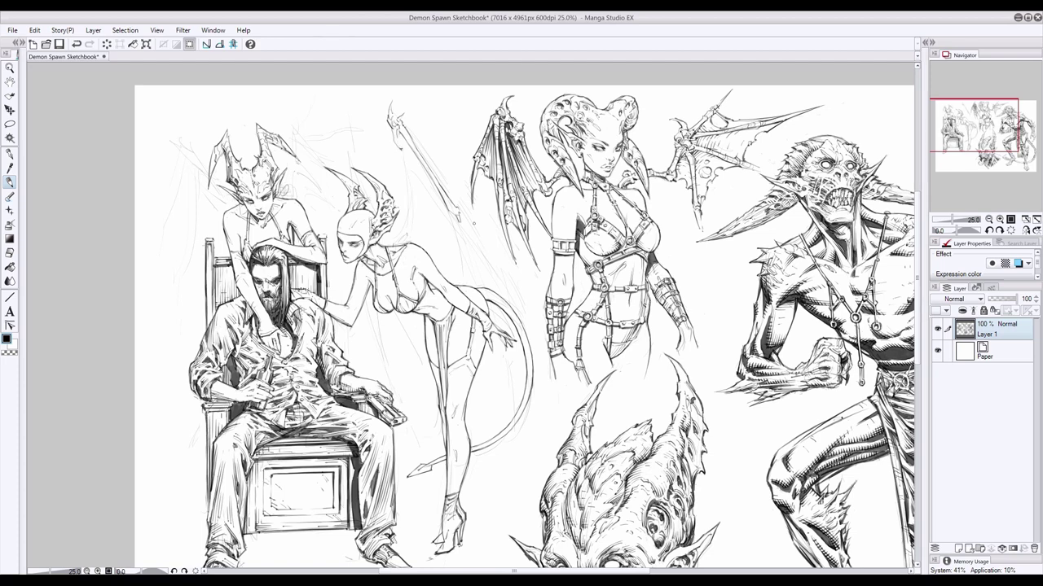
pyautogui.moveTo(468, 223); pyautogui.dragTo(500, 267)
pyautogui.moveTo(508, 285); pyautogui.dragTo(532, 331)
pyautogui.press('e')
pyautogui.click(13, 180)
# Step: Draw the wing's inner finger bones fanning down behind the woman's back and past her hand
pyautogui.moveTo(404, 140)
pyautogui.mouseDown()
pyautogui.moveTo(458, 218)
pyautogui.moveTo(418, 146)
pyautogui.moveTo(433, 220)
pyautogui.mouseUp()
pyautogui.press('e')
pyautogui.press('p')
pyautogui.moveTo(430, 215); pyautogui.dragTo(465, 283)
pyautogui.moveTo(443, 238); pyautogui.dragTo(455, 272)
pyautogui.moveTo(405, 154); pyautogui.dragTo(416, 191)
pyautogui.moveTo(420, 213); pyautogui.dragTo(432, 235)
pyautogui.moveTo(431, 238); pyautogui.dragTo(446, 279)
pyautogui.moveTo(486, 343); pyautogui.dragTo(493, 393)
# Step: Thicken the wing's finger bones and add membrane fold lines between them, undoing the last unwanted stroke
pyautogui.moveTo(439, 204); pyautogui.dragTo(465, 282)
pyautogui.moveTo(429, 180); pyautogui.dragTo(455, 248)
pyautogui.moveTo(446, 227); pyautogui.dragTo(466, 281)
pyautogui.moveTo(405, 142); pyautogui.dragTo(441, 213)
pyautogui.moveTo(420, 176); pyautogui.dragTo(441, 213)
pyautogui.moveTo(401, 142)
pyautogui.mouseDown()
pyautogui.moveTo(462, 283)
pyautogui.moveTo(420, 210)
pyautogui.mouseUp()
pyautogui.moveTo(411, 163); pyautogui.dragTo(421, 199)
pyautogui.hotkey('ctrl', 'z')
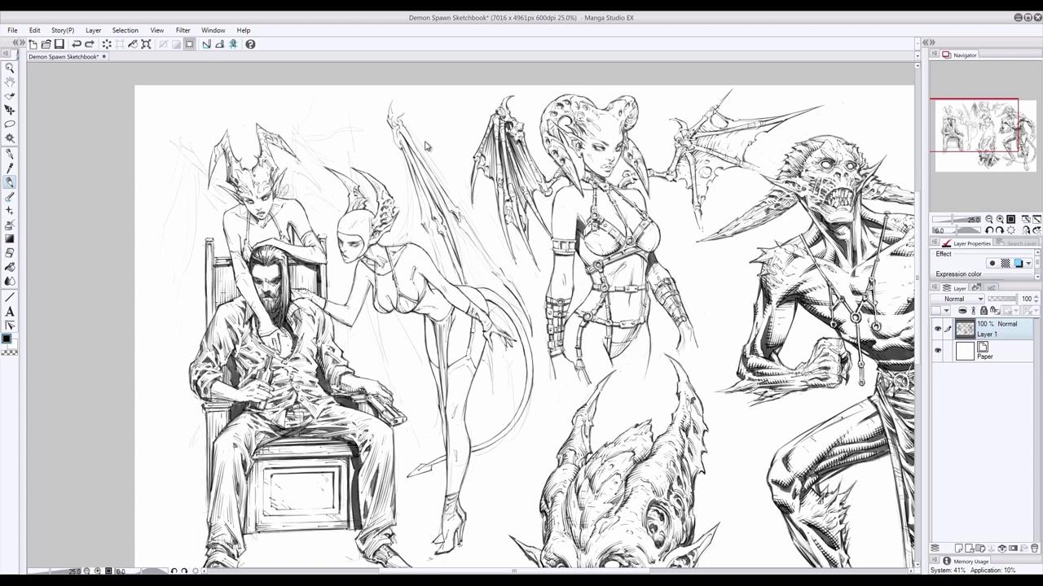
# Step: Ink more membrane folds between the wing bones and define the outer bone down to its tip
pyautogui.moveTo(412, 163); pyautogui.dragTo(447, 280)
pyautogui.moveTo(428, 237); pyautogui.dragTo(438, 264)
pyautogui.press('e')
pyautogui.moveTo(425, 183); pyautogui.dragTo(444, 218)
pyautogui.press('p')
pyautogui.moveTo(489, 343)
pyautogui.mouseDown()
pyautogui.moveTo(493, 395)
pyautogui.moveTo(490, 369)
pyautogui.mouseUp()
pyautogui.moveTo(457, 226); pyautogui.dragTo(491, 270)
pyautogui.moveTo(466, 218); pyautogui.dragTo(518, 292)
pyautogui.moveTo(524, 304); pyautogui.dragTo(531, 318)
# Step: Refine the claw at the top of the wing and draw the inner membrane edge down behind the woman's horns
pyautogui.moveTo(388, 100); pyautogui.dragTo(393, 115)
pyautogui.moveTo(389, 111)
pyautogui.mouseDown()
pyautogui.moveTo(406, 123)
pyautogui.moveTo(396, 124)
pyautogui.moveTo(406, 175)
pyautogui.mouseUp()
pyautogui.moveTo(403, 161); pyautogui.dragTo(412, 196)
pyautogui.hotkey('ctrl', 'z')
pyautogui.moveTo(405, 170); pyautogui.dragTo(409, 221)
pyautogui.moveTo(410, 174)
pyautogui.mouseDown()
pyautogui.moveTo(412, 228)
pyautogui.moveTo(401, 246)
pyautogui.moveTo(398, 237)
pyautogui.moveTo(383, 245)
pyautogui.moveTo(393, 243)
pyautogui.mouseUp()
pyautogui.moveTo(401, 240); pyautogui.dragTo(398, 247)
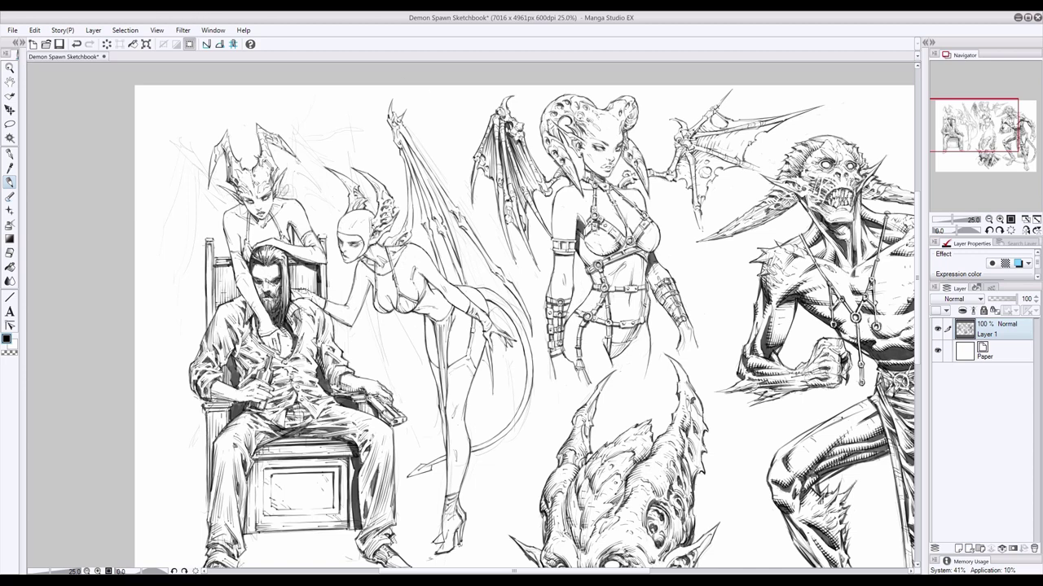
# Step: Shade the wing membrane with dark fold lines along the upper and outer bones, undoing the unwanted stroke
pyautogui.moveTo(405, 130)
pyautogui.mouseDown()
pyautogui.moveTo(425, 176)
pyautogui.moveTo(418, 206)
pyautogui.mouseUp()
pyautogui.moveTo(412, 155); pyautogui.dragTo(441, 217)
pyautogui.press('e')
pyautogui.press('p')
pyautogui.moveTo(419, 162); pyautogui.dragTo(467, 243)
pyautogui.moveTo(465, 233); pyautogui.dragTo(472, 247)
pyautogui.hotkey('ctrl', 'z')
pyautogui.moveTo(473, 251)
pyautogui.mouseDown()
pyautogui.moveTo(478, 260)
pyautogui.moveTo(477, 250)
pyautogui.mouseUp()
pyautogui.moveTo(474, 244); pyautogui.dragTo(518, 307)
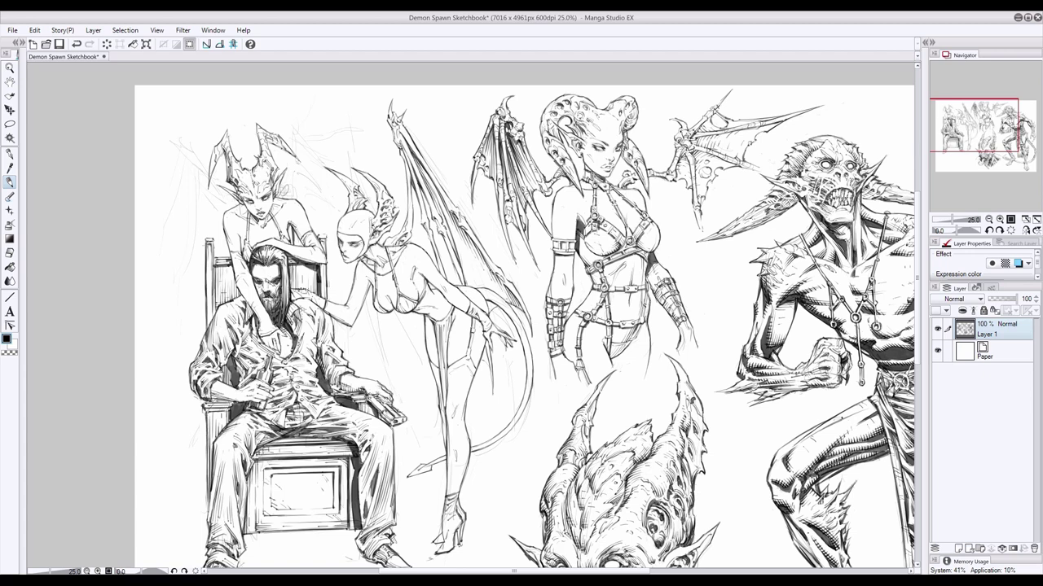
# Step: Darken the leaning woman's near wing with short fold strokes along the upper bone and middle membrane, undoing the last stroke
pyautogui.moveTo(410, 184); pyautogui.dragTo(413, 205)
pyautogui.moveTo(422, 156); pyautogui.dragTo(438, 181)
pyautogui.moveTo(426, 164); pyautogui.dragTo(443, 188)
pyautogui.moveTo(433, 223); pyautogui.dragTo(445, 268)
pyautogui.moveTo(442, 249); pyautogui.dragTo(452, 271)
pyautogui.moveTo(447, 252); pyautogui.dragTo(457, 284)
pyautogui.hotkey('ctrl', 'z')
# Step: Add long membrane folds between the inner bones of the leaning woman's near wing, undoing the stray strokes
pyautogui.moveTo(453, 270); pyautogui.dragTo(458, 284)
pyautogui.moveTo(421, 190); pyautogui.dragTo(426, 201)
pyautogui.moveTo(422, 192); pyautogui.dragTo(437, 243)
pyautogui.moveTo(431, 221); pyautogui.dragTo(441, 258)
pyautogui.hotkey('ctrl', 'z')
pyautogui.moveTo(431, 219); pyautogui.dragTo(436, 231)
pyautogui.moveTo(434, 227); pyautogui.dragTo(442, 263)
pyautogui.hotkey('ctrl', 'z')
# Step: Try fold lines running down the inner membrane toward the leaning woman's back, undoing the last two strokes
pyautogui.moveTo(412, 192)
pyautogui.mouseDown()
pyautogui.moveTo(421, 249)
pyautogui.moveTo(438, 271)
pyautogui.mouseUp()
pyautogui.moveTo(430, 245); pyautogui.dragTo(435, 260)
pyautogui.moveTo(426, 229); pyautogui.dragTo(458, 260)
pyautogui.hotkey('ctrl', 'z')
pyautogui.hotkey('ctrl', 'z')
# Step: Hatch the near wing's inner membrane beside the leaning woman's shoulder and touch up its upper and outer bones
pyautogui.moveTo(427, 198)
pyautogui.mouseDown()
pyautogui.moveTo(432, 211)
pyautogui.moveTo(417, 208)
pyautogui.moveTo(412, 245)
pyautogui.mouseUp()
pyautogui.moveTo(417, 202); pyautogui.dragTo(421, 223)
pyautogui.moveTo(426, 231); pyautogui.dragTo(430, 256)
pyautogui.moveTo(427, 241); pyautogui.dragTo(432, 257)
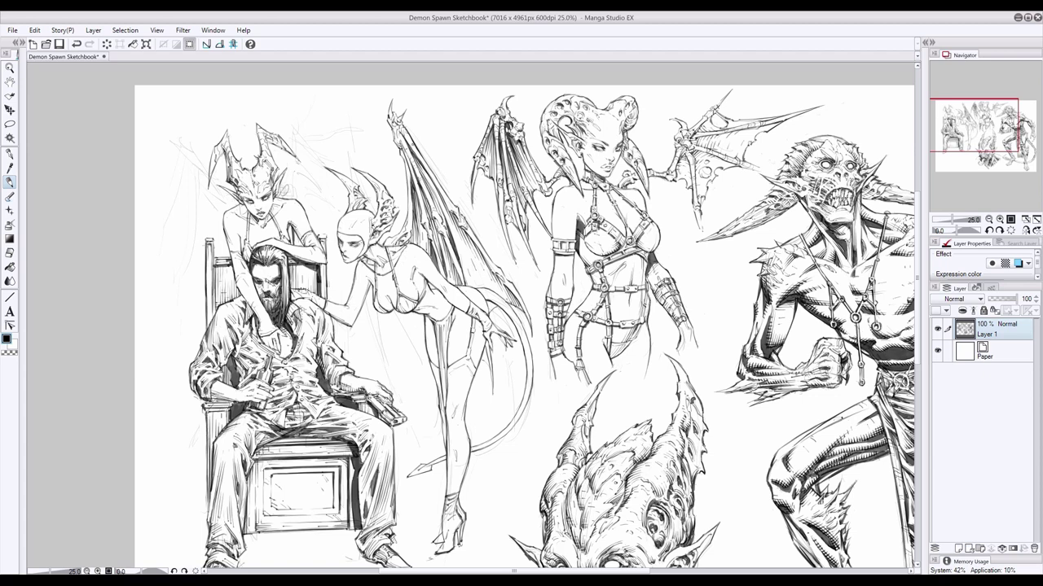
pyautogui.moveTo(490, 263); pyautogui.dragTo(499, 273)
pyautogui.moveTo(420, 167); pyautogui.dragTo(440, 203)
pyautogui.moveTo(406, 237); pyautogui.dragTo(412, 245)
# Step: Draw the arm bone of the leaning woman's far wing rising from behind her horns
pyautogui.moveTo(348, 122); pyautogui.dragTo(352, 181)
pyautogui.moveTo(347, 118); pyautogui.dragTo(368, 194)
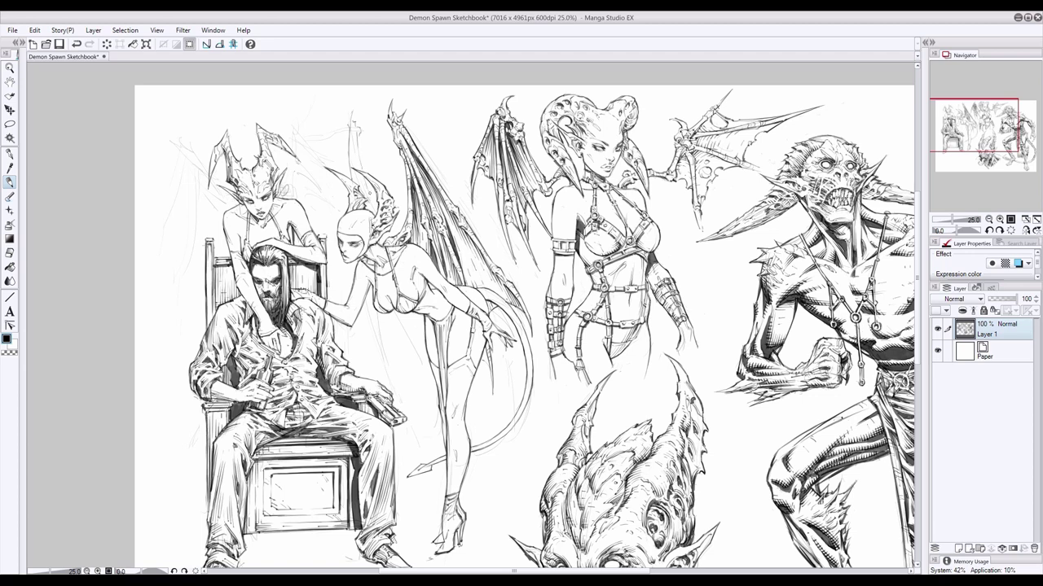
pyautogui.moveTo(355, 130); pyautogui.dragTo(366, 191)
pyautogui.moveTo(353, 128); pyautogui.dragTo(353, 167)
pyautogui.moveTo(354, 170); pyautogui.dragTo(357, 185)
# Step: Clean up the far wing's upper joint and add strokes where the bone meets the horns, undoing one line
pyautogui.click(9, 253)
pyautogui.moveTo(350, 128)
pyautogui.mouseDown()
pyautogui.moveTo(350, 144)
pyautogui.moveTo(351, 125)
pyautogui.moveTo(355, 136)
pyautogui.mouseUp()
pyautogui.click(10, 182)
pyautogui.moveTo(348, 131); pyautogui.dragTo(360, 169)
pyautogui.hotkey('ctrl', 'z')
pyautogui.moveTo(363, 175); pyautogui.dragTo(373, 203)
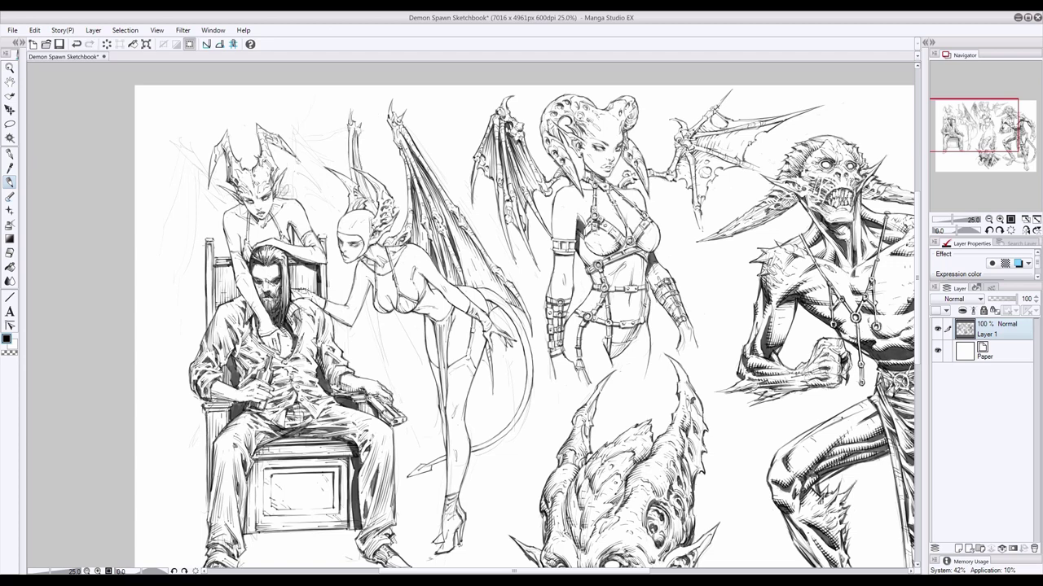
# Step: Trim the far wing's claw tip and darken the bone down to the horns, undoing the unwanted stroke
pyautogui.press('e')
pyautogui.moveTo(350, 106); pyautogui.dragTo(354, 114)
pyautogui.press('p')
pyautogui.moveTo(342, 174)
pyautogui.mouseDown()
pyautogui.moveTo(374, 213)
pyautogui.moveTo(367, 198)
pyautogui.mouseUp()
pyautogui.moveTo(356, 172); pyautogui.dragTo(367, 197)
pyautogui.hotkey('ctrl', 'z')
pyautogui.moveTo(357, 128); pyautogui.dragTo(350, 177)
pyautogui.moveTo(349, 164); pyautogui.dragTo(350, 180)
# Step: Draw the far wing's lower membrane and bone tips hanging beneath the leaning woman's arm and chest, undoing one stray stroke
pyautogui.moveTo(367, 294); pyautogui.dragTo(373, 321)
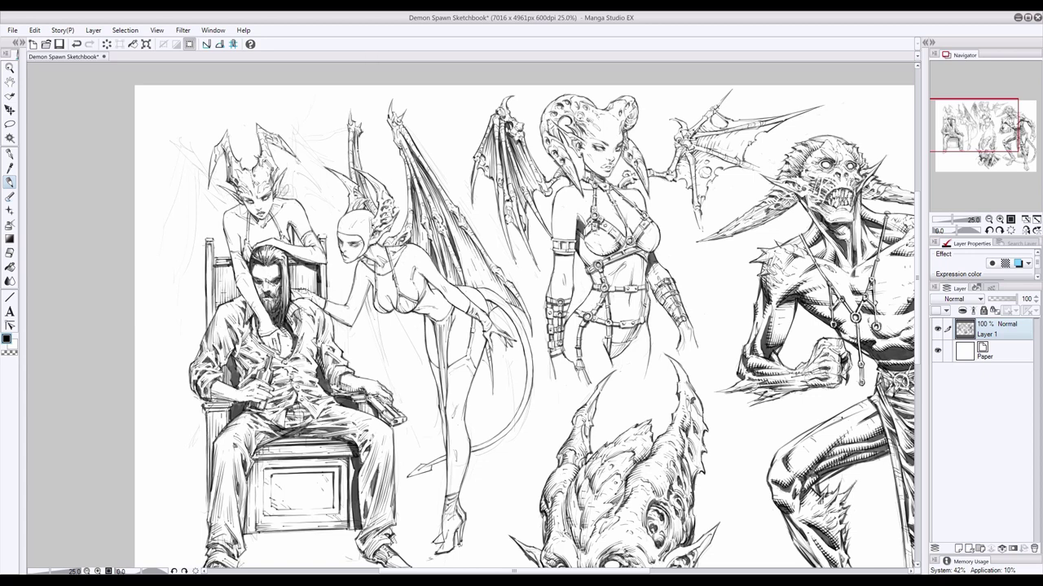
pyautogui.moveTo(397, 223); pyautogui.dragTo(402, 234)
pyautogui.hotkey('ctrl', 'z')
pyautogui.moveTo(365, 300)
pyautogui.mouseDown()
pyautogui.moveTo(387, 365)
pyautogui.moveTo(430, 383)
pyautogui.mouseUp()
pyautogui.moveTo(395, 312)
pyautogui.mouseDown()
pyautogui.moveTo(403, 333)
pyautogui.moveTo(423, 335)
pyautogui.moveTo(429, 379)
pyautogui.mouseUp()
pyautogui.moveTo(403, 330); pyautogui.dragTo(429, 377)
pyautogui.moveTo(378, 322); pyautogui.dragTo(395, 330)
pyautogui.moveTo(366, 298); pyautogui.dragTo(377, 333)
pyautogui.moveTo(369, 319)
pyautogui.mouseDown()
pyautogui.moveTo(375, 328)
pyautogui.moveTo(402, 320)
pyautogui.moveTo(370, 317)
pyautogui.moveTo(391, 329)
pyautogui.mouseUp()
# Step: Hatch folds into the far wing's membrane beneath the leaning woman's chest, undoing one stroke, and save the sketchbook file
pyautogui.moveTo(395, 314); pyautogui.dragTo(389, 322)
pyautogui.moveTo(385, 312)
pyautogui.mouseDown()
pyautogui.moveTo(397, 331)
pyautogui.moveTo(378, 324)
pyautogui.mouseUp()
pyautogui.moveTo(367, 284); pyautogui.dragTo(374, 302)
pyautogui.moveTo(369, 289); pyautogui.dragTo(377, 323)
pyautogui.moveTo(369, 291); pyautogui.dragTo(379, 324)
pyautogui.hotkey('ctrl', 'z')
pyautogui.moveTo(367, 289)
pyautogui.mouseDown()
pyautogui.moveTo(374, 319)
pyautogui.moveTo(403, 319)
pyautogui.mouseUp()
pyautogui.moveTo(415, 312); pyautogui.dragTo(408, 322)
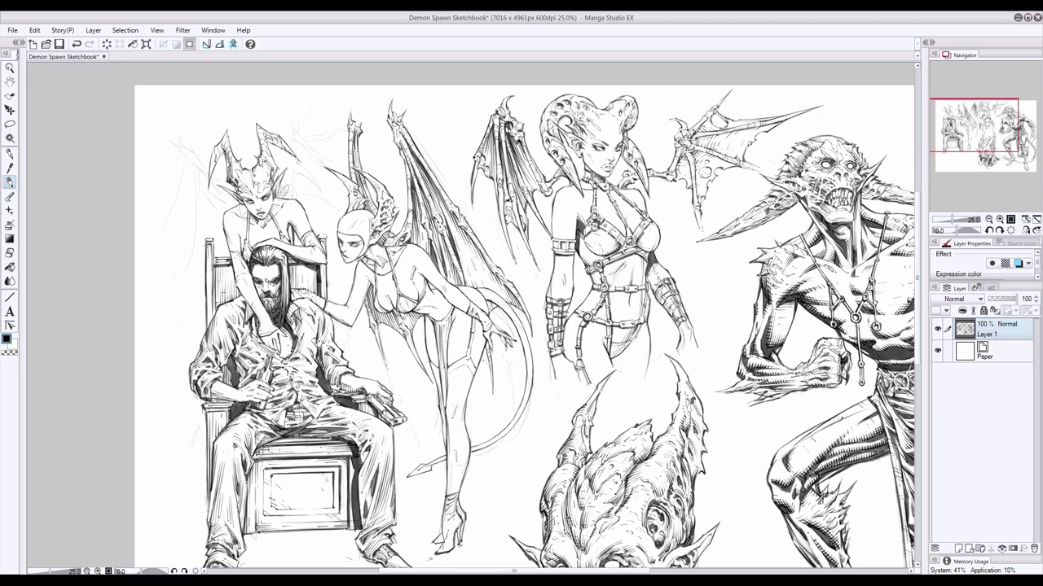
pyautogui.hotkey('ctrl', 's')
# Step: Rough in a clawed wing with hanging finger bones behind the woman standing at the chair, undoing the last stroke
pyautogui.moveTo(182, 128); pyautogui.dragTo(176, 146)
pyautogui.moveTo(282, 126); pyautogui.dragTo(298, 113)
pyautogui.moveTo(158, 165)
pyautogui.mouseDown()
pyautogui.moveTo(178, 149)
pyautogui.moveTo(151, 246)
pyautogui.mouseUp()
pyautogui.moveTo(186, 157); pyautogui.dragTo(184, 287)
pyautogui.moveTo(191, 160); pyautogui.dragTo(222, 210)
pyautogui.hotkey('ctrl', 'z')
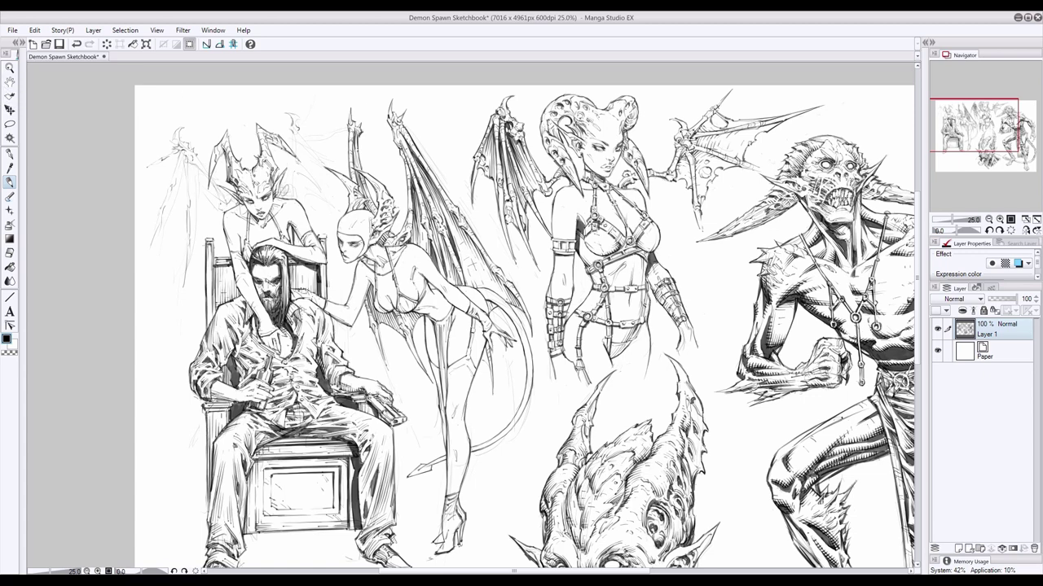
# Step: Rework the standing woman's second wing between the two women, sketching its claw, hanging bones and outer membrane
pyautogui.click(10, 254)
pyautogui.moveTo(291, 115)
pyautogui.mouseDown()
pyautogui.moveTo(290, 198)
pyautogui.moveTo(301, 133)
pyautogui.moveTo(289, 199)
pyautogui.mouseUp()
pyautogui.click(10, 184)
pyautogui.hotkey('ctrl', 'z')
pyautogui.click(9, 254)
pyautogui.moveTo(299, 111)
pyautogui.mouseDown()
pyautogui.moveTo(290, 166)
pyautogui.moveTo(322, 196)
pyautogui.moveTo(291, 190)
pyautogui.mouseUp()
pyautogui.press('p')
pyautogui.moveTo(303, 127)
pyautogui.mouseDown()
pyautogui.moveTo(338, 141)
pyautogui.moveTo(339, 197)
pyautogui.moveTo(313, 172)
pyautogui.moveTo(320, 189)
pyautogui.mouseUp()
pyautogui.moveTo(310, 146); pyautogui.dragTo(325, 169)
pyautogui.press('e')
pyautogui.press('p')
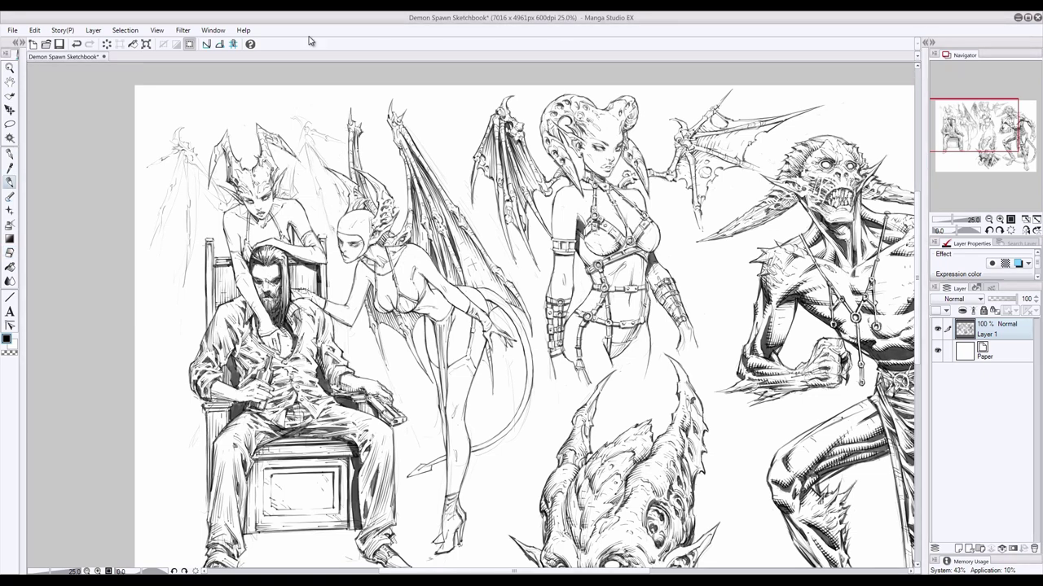
# Step: Lighten the rough lines of the wing between the two women and restate its outer bone near the leaning woman's horns
pyautogui.press('e')
pyautogui.moveTo(327, 180); pyautogui.dragTo(340, 195)
pyautogui.click(9, 181)
pyautogui.moveTo(325, 158); pyautogui.dragTo(337, 171)
pyautogui.moveTo(357, 376); pyautogui.dragTo(373, 380)
pyautogui.click(9, 251)
pyautogui.press('p')
pyautogui.press('e')
pyautogui.moveTo(308, 151); pyautogui.dragTo(335, 222)
pyautogui.press('p')
# Step: Ink the claw, arm bone and finger bones of the wing between the two women
pyautogui.moveTo(290, 124)
pyautogui.mouseDown()
pyautogui.moveTo(308, 116)
pyautogui.moveTo(329, 166)
pyautogui.moveTo(298, 157)
pyautogui.mouseUp()
pyautogui.moveTo(299, 157); pyautogui.dragTo(292, 191)
pyautogui.moveTo(296, 190); pyautogui.dragTo(282, 198)
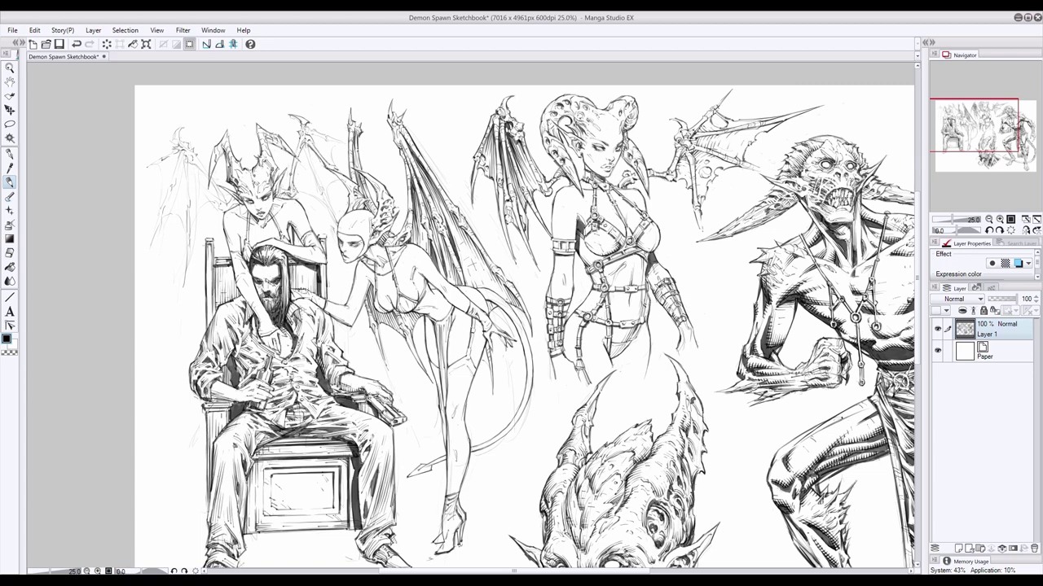
pyautogui.moveTo(305, 147); pyautogui.dragTo(334, 222)
pyautogui.moveTo(329, 138)
pyautogui.mouseDown()
pyautogui.moveTo(340, 142)
pyautogui.moveTo(324, 205)
pyautogui.mouseUp()
# Step: Clean and define the membrane of the wing between the two women and add lines beside the standing woman's horns, undoing one stroke
pyautogui.click(9, 254)
pyautogui.click(6, 182)
pyautogui.moveTo(324, 168); pyautogui.dragTo(336, 174)
pyautogui.moveTo(339, 171)
pyautogui.mouseDown()
pyautogui.moveTo(333, 179)
pyautogui.moveTo(315, 165)
pyautogui.moveTo(324, 146)
pyautogui.moveTo(304, 158)
pyautogui.mouseUp()
pyautogui.hotkey('ctrl', 'z')
pyautogui.moveTo(295, 155)
pyautogui.mouseDown()
pyautogui.moveTo(299, 180)
pyautogui.moveTo(304, 170)
pyautogui.mouseUp()
pyautogui.moveTo(300, 154)
pyautogui.mouseDown()
pyautogui.moveTo(317, 196)
pyautogui.moveTo(217, 206)
pyautogui.mouseUp()
pyautogui.moveTo(224, 175)
pyautogui.mouseDown()
pyautogui.moveTo(210, 202)
pyautogui.moveTo(187, 162)
pyautogui.moveTo(213, 185)
pyautogui.mouseUp()
# Step: Ink the claw and central finger bone of the standing woman's outer wing, undoing the unwanted strokes
pyautogui.moveTo(185, 126); pyautogui.dragTo(174, 146)
pyautogui.hotkey('ctrl', 'z')
pyautogui.moveTo(190, 143); pyautogui.dragTo(191, 209)
pyautogui.moveTo(184, 167); pyautogui.dragTo(187, 211)
pyautogui.moveTo(189, 209); pyautogui.dragTo(190, 263)
pyautogui.hotkey('ctrl', 'z')
# Step: Clean up and redraw the membrane edge of the wing between the two women beside the leaning woman's horns
pyautogui.press('e')
pyautogui.moveTo(334, 179); pyautogui.dragTo(332, 191)
pyautogui.press('p')
pyautogui.moveTo(332, 214); pyautogui.dragTo(336, 186)
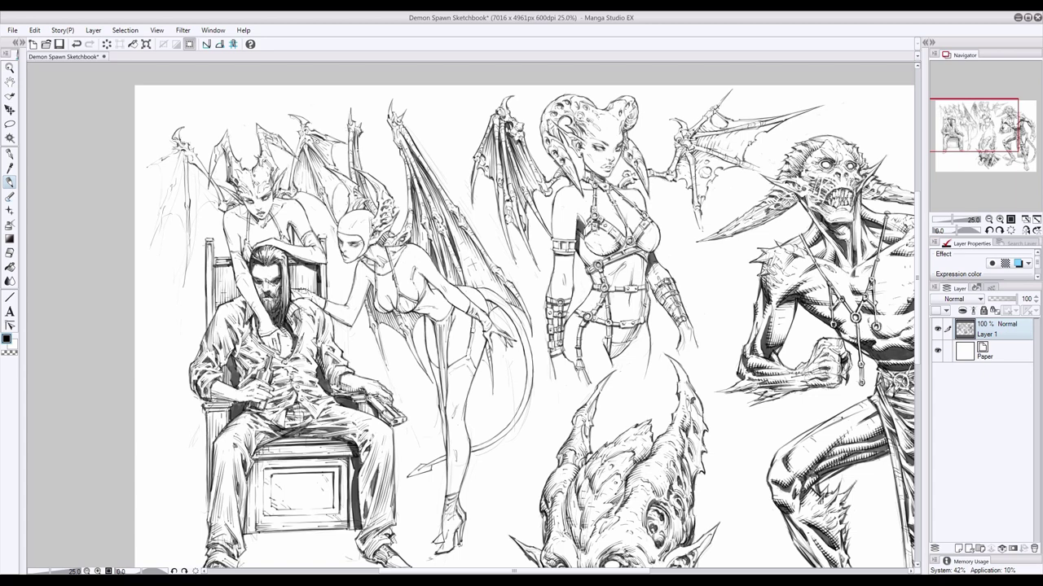
# Step: Ink the long finger bones and scalloped membrane edges of the standing woman's outer wing, undoing one stroke
pyautogui.moveTo(189, 233); pyautogui.dragTo(184, 287)
pyautogui.moveTo(187, 213); pyautogui.dragTo(184, 286)
pyautogui.moveTo(184, 158); pyautogui.dragTo(149, 252)
pyautogui.moveTo(178, 149); pyautogui.dragTo(143, 173)
pyautogui.moveTo(217, 208)
pyautogui.mouseDown()
pyautogui.moveTo(202, 204)
pyautogui.moveTo(192, 230)
pyautogui.moveTo(167, 218)
pyautogui.moveTo(187, 236)
pyautogui.mouseUp()
pyautogui.hotkey('ctrl', 'z')
pyautogui.moveTo(162, 164); pyautogui.dragTo(157, 216)
# Step: Add fold lines to the outer wing's inner membrane down toward the standing woman's shoulder, undoing one stroke
pyautogui.press('e')
pyautogui.press('p')
pyautogui.moveTo(187, 164); pyautogui.dragTo(197, 186)
pyautogui.moveTo(194, 165); pyautogui.dragTo(206, 189)
pyautogui.hotkey('ctrl', 'z')
pyautogui.moveTo(203, 170); pyautogui.dragTo(219, 203)
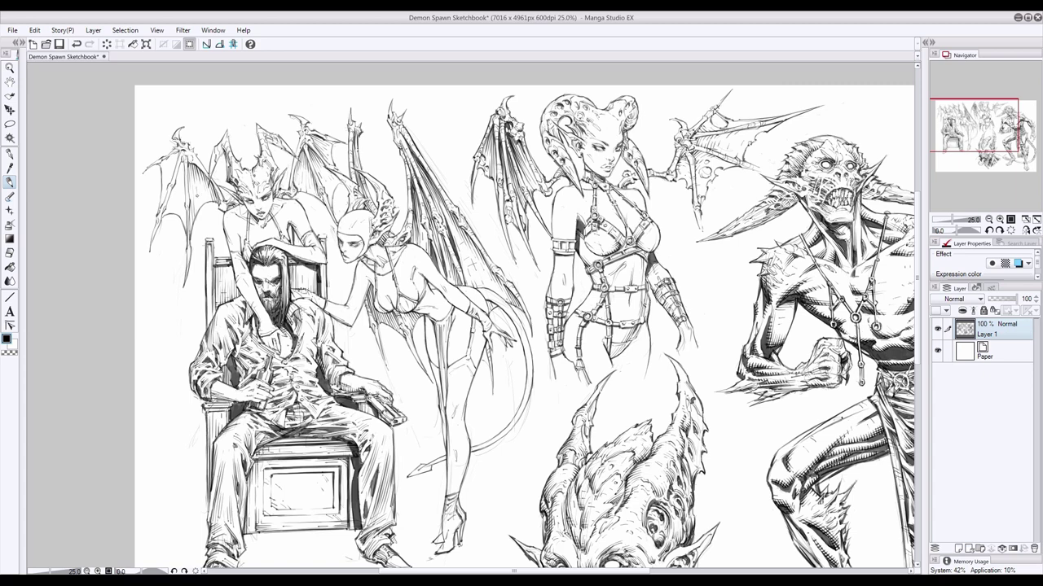
# Step: Hatch the outer wing's central membrane folds and finish the line where the wing meets the standing woman's shoulder
pyautogui.moveTo(184, 161)
pyautogui.mouseDown()
pyautogui.moveTo(186, 204)
pyautogui.moveTo(182, 177)
pyautogui.mouseUp()
pyautogui.moveTo(181, 165); pyautogui.dragTo(180, 205)
pyautogui.moveTo(185, 187); pyautogui.dragTo(180, 216)
pyautogui.moveTo(176, 159)
pyautogui.mouseDown()
pyautogui.moveTo(168, 180)
pyautogui.moveTo(165, 161)
pyautogui.mouseUp()
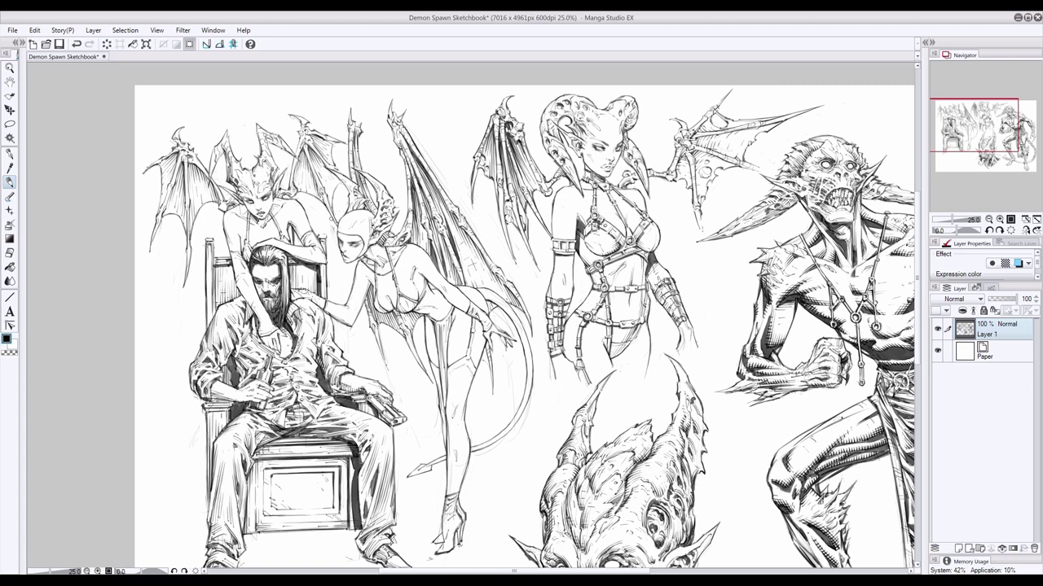
pyautogui.press('e')
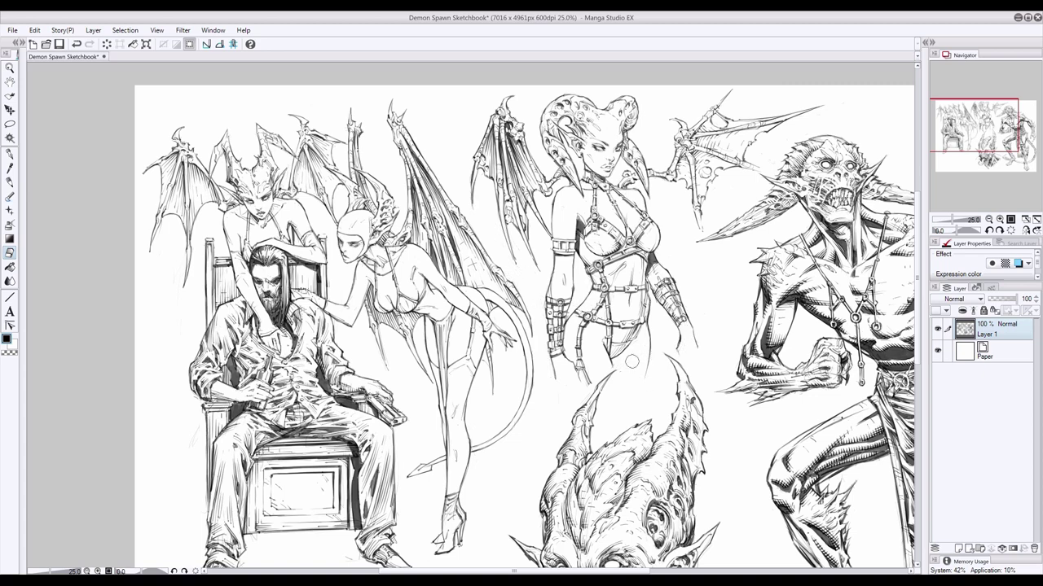
pyautogui.press('p')
pyautogui.moveTo(223, 214); pyautogui.dragTo(224, 227)
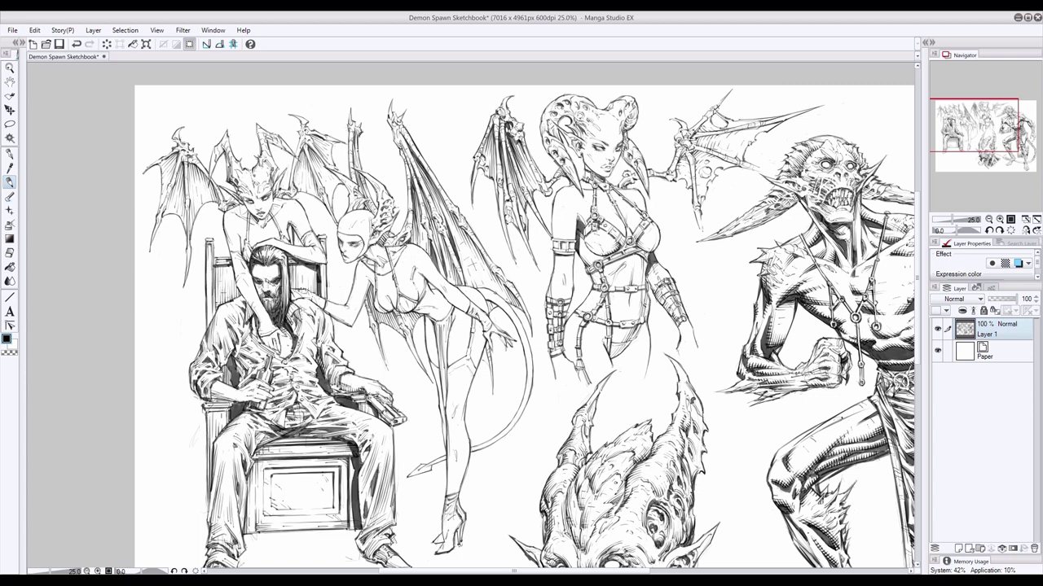
# Step: Erase the stray sketch lines beside the leaning woman's thigh
pyautogui.press('e')
pyautogui.press('p')
pyautogui.press('e')
pyautogui.moveTo(416, 349); pyautogui.dragTo(424, 370)
pyautogui.press('p')
pyautogui.press('e')
pyautogui.press('p')
# Step: Ink the bottle lying on the floor beside the seated man's shoe, undoing the first stroke, and shade its underside
pyautogui.scroll(-3, 521, 318)
pyautogui.press('e')
pyautogui.press('p')
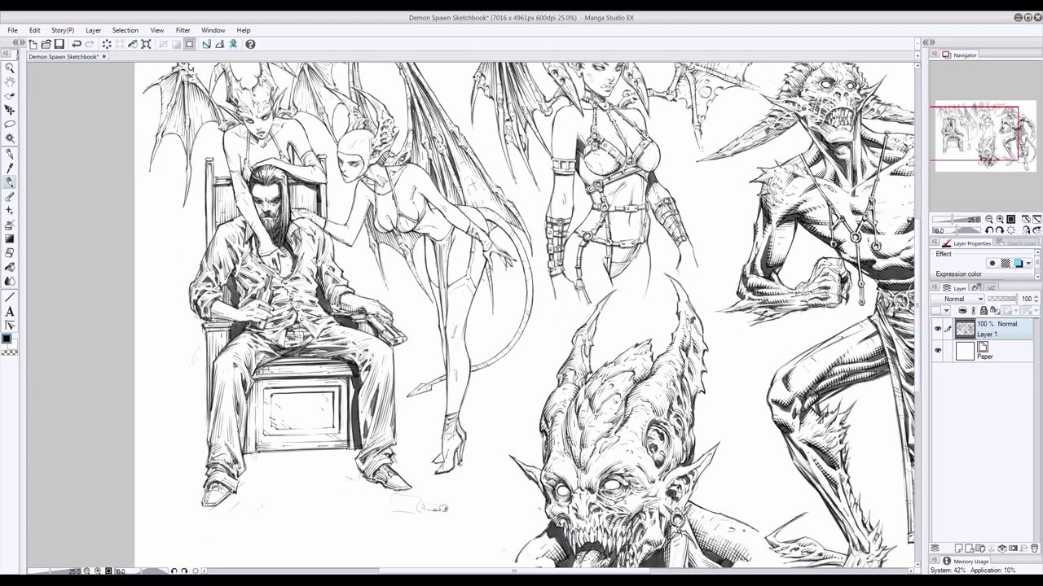
pyautogui.moveTo(424, 513)
pyautogui.mouseDown()
pyautogui.moveTo(393, 509)
pyautogui.moveTo(392, 495)
pyautogui.mouseUp()
pyautogui.hotkey('ctrl', 'z')
pyautogui.moveTo(385, 509); pyautogui.dragTo(447, 511)
pyautogui.moveTo(440, 512)
pyautogui.mouseDown()
pyautogui.moveTo(386, 508)
pyautogui.moveTo(419, 510)
pyautogui.mouseUp()
pyautogui.moveTo(391, 504)
pyautogui.mouseDown()
pyautogui.moveTo(421, 507)
pyautogui.moveTo(411, 501)
pyautogui.mouseUp()
pyautogui.press('e')
pyautogui.press('p')
pyautogui.press('e')
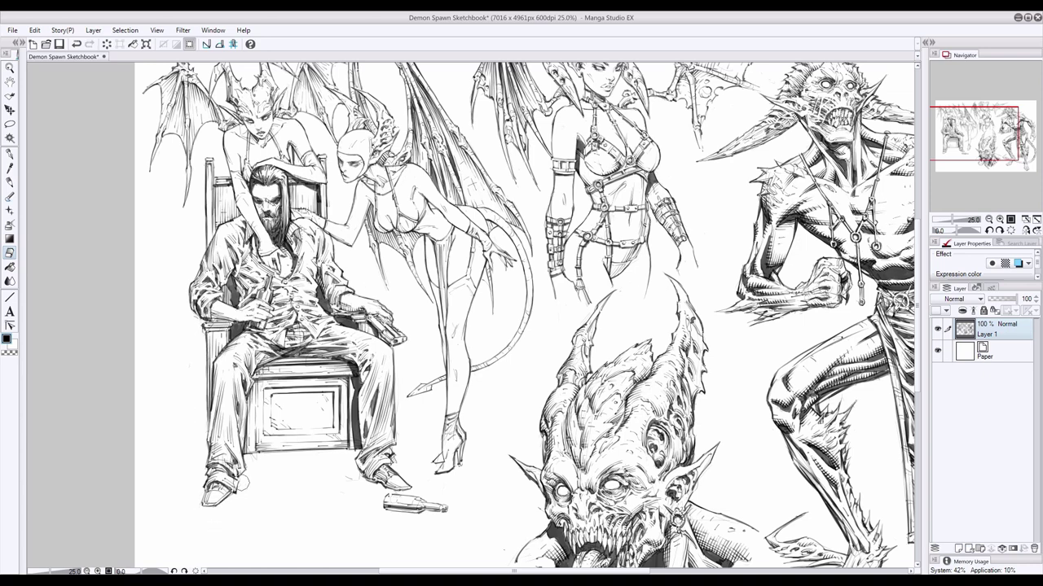
# Step: Ink short floor lines beside the seated man's shoes and a broken ground line beneath the chair's base
pyautogui.press('p')
pyautogui.moveTo(387, 488)
pyautogui.mouseDown()
pyautogui.moveTo(409, 494)
pyautogui.moveTo(376, 494)
pyautogui.mouseUp()
pyautogui.moveTo(391, 494)
pyautogui.mouseDown()
pyautogui.moveTo(411, 488)
pyautogui.moveTo(357, 495)
pyautogui.mouseUp()
pyautogui.moveTo(364, 478); pyautogui.dragTo(352, 480)
pyautogui.moveTo(352, 489); pyautogui.dragTo(339, 483)
pyautogui.moveTo(206, 502); pyautogui.dragTo(184, 510)
pyautogui.moveTo(190, 505); pyautogui.dragTo(177, 509)
pyautogui.moveTo(363, 449); pyautogui.dragTo(310, 452)
pyautogui.moveTo(318, 451)
pyautogui.mouseDown()
pyautogui.moveTo(300, 454)
pyautogui.moveTo(334, 459)
pyautogui.mouseUp()
pyautogui.moveTo(267, 456); pyautogui.dragTo(242, 458)
pyautogui.moveTo(294, 454); pyautogui.dragTo(282, 457)
# Step: Erase the excess floor strokes around both of the seated man's shoes
pyautogui.press('e')
pyautogui.moveTo(346, 487); pyautogui.dragTo(404, 493)
pyautogui.moveTo(217, 513); pyautogui.dragTo(187, 500)
# Step: Redraw the floor line beside the seated man's outer shoe and try a solid black cast shadow beside the chair, undoing the shadow
pyautogui.press('p')
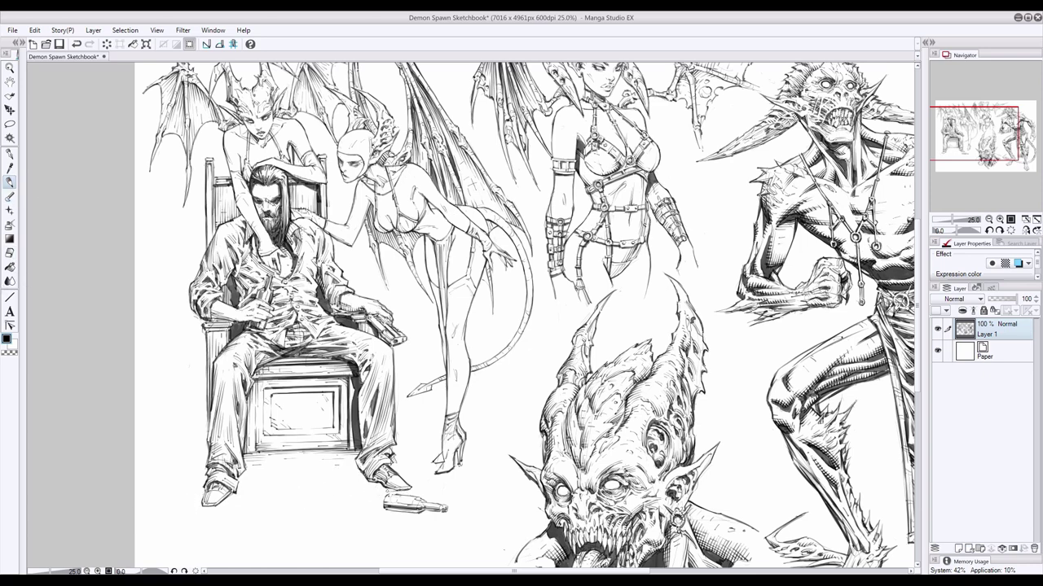
pyautogui.moveTo(366, 484); pyautogui.dragTo(388, 488)
pyautogui.hotkey('ctrl', 'z')
pyautogui.moveTo(187, 508); pyautogui.dragTo(204, 504)
pyautogui.moveTo(200, 413)
pyautogui.mouseDown()
pyautogui.moveTo(199, 446)
pyautogui.moveTo(200, 425)
pyautogui.moveTo(187, 445)
pyautogui.moveTo(192, 413)
pyautogui.mouseUp()
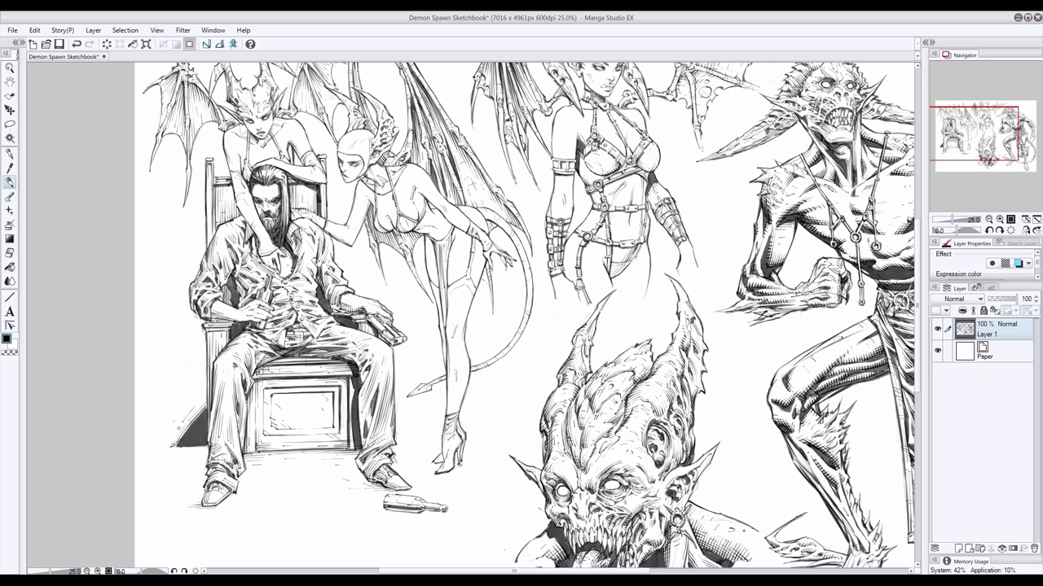
pyautogui.hotkey('ctrl', 'z')
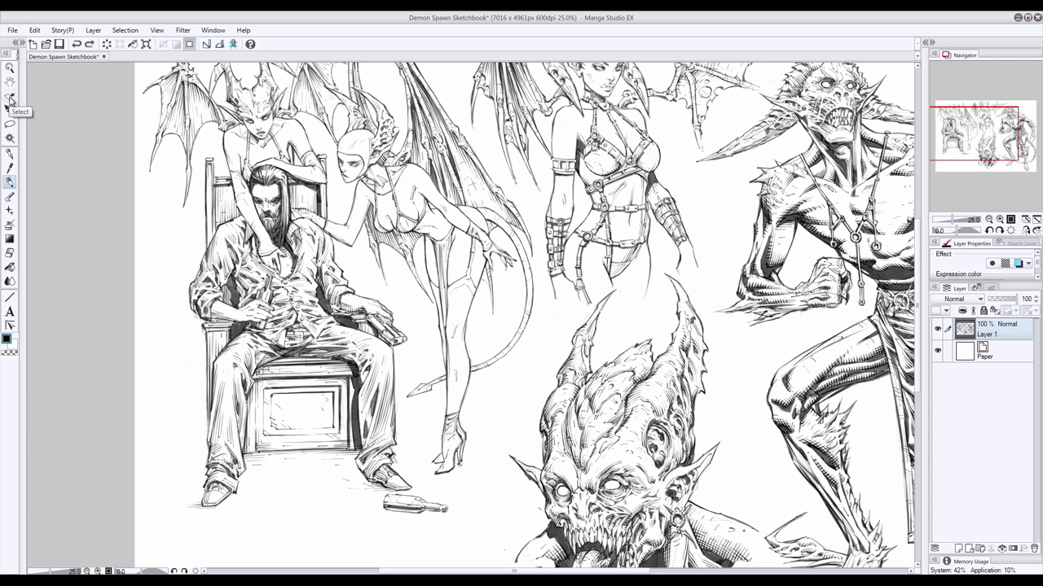
# Step: Try a short floor line beneath the standing woman's high heel, undo it and save the sketchbook page
pyautogui.click(9, 253)
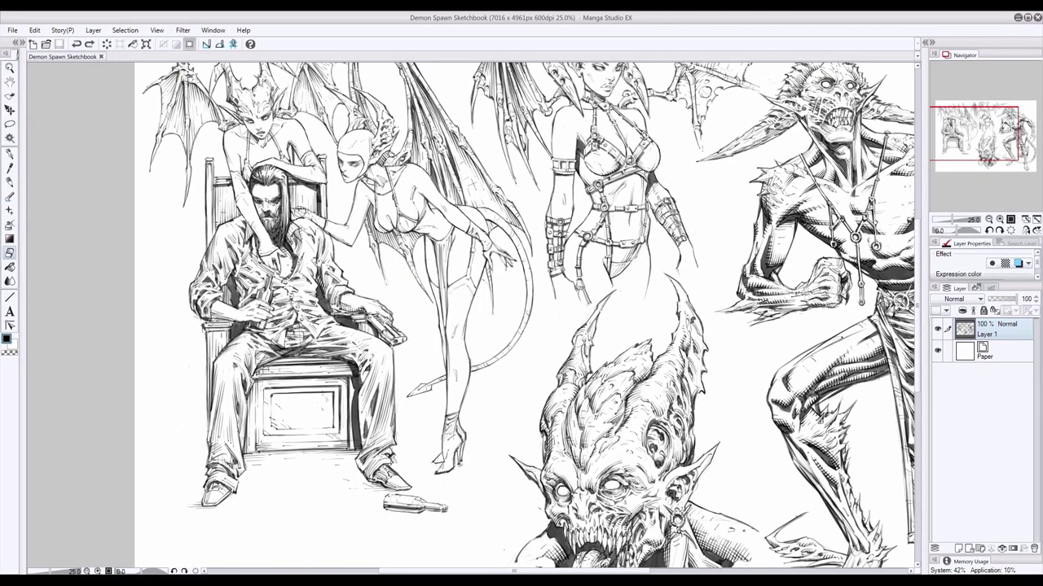
pyautogui.press('p')
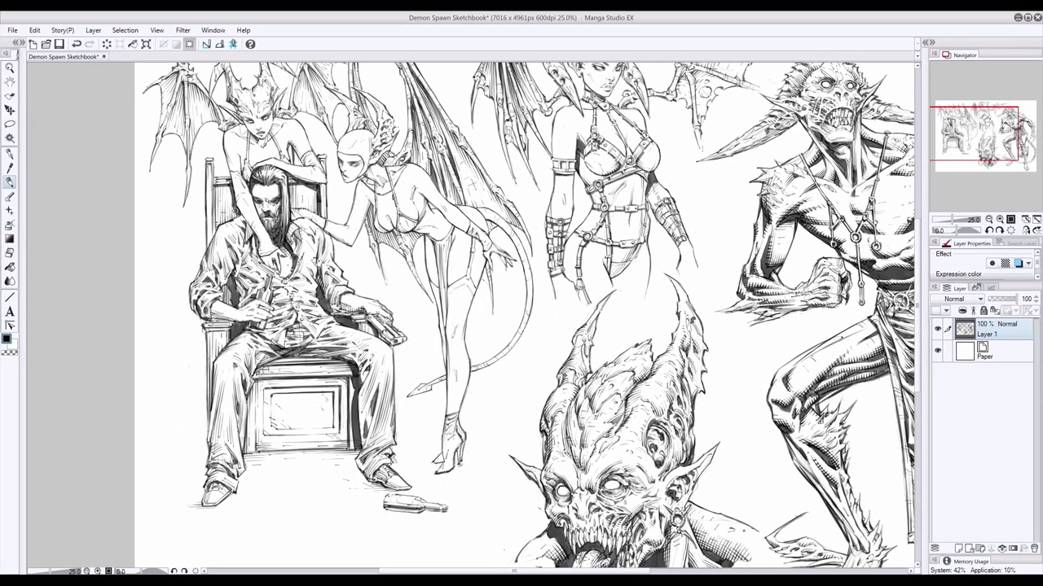
pyautogui.press('e')
pyautogui.press('p')
pyautogui.moveTo(433, 476)
pyautogui.mouseDown()
pyautogui.moveTo(452, 473)
pyautogui.moveTo(435, 474)
pyautogui.mouseUp()
pyautogui.hotkey('ctrl', 'z')
pyautogui.hotkey('ctrl', 's')
# Step: Try a floor line between the bottle and the seated man's shoe, and undo the last few strokes
pyautogui.moveTo(448, 511)
pyautogui.mouseDown()
pyautogui.moveTo(403, 522)
pyautogui.moveTo(366, 484)
pyautogui.mouseUp()
pyautogui.hotkey('ctrl', 'z')
pyautogui.hotkey('ctrl', 'z')
pyautogui.hotkey('ctrl', 'z')
pyautogui.hotkey('ctrl', 'z')
# Step: Clean up the floor lines around the seated man's outer shoe and try a stroke by his other shoe, undoing it
pyautogui.press('e')
pyautogui.moveTo(223, 508); pyautogui.dragTo(190, 505)
pyautogui.press('p')
pyautogui.moveTo(372, 483); pyautogui.dragTo(395, 492)
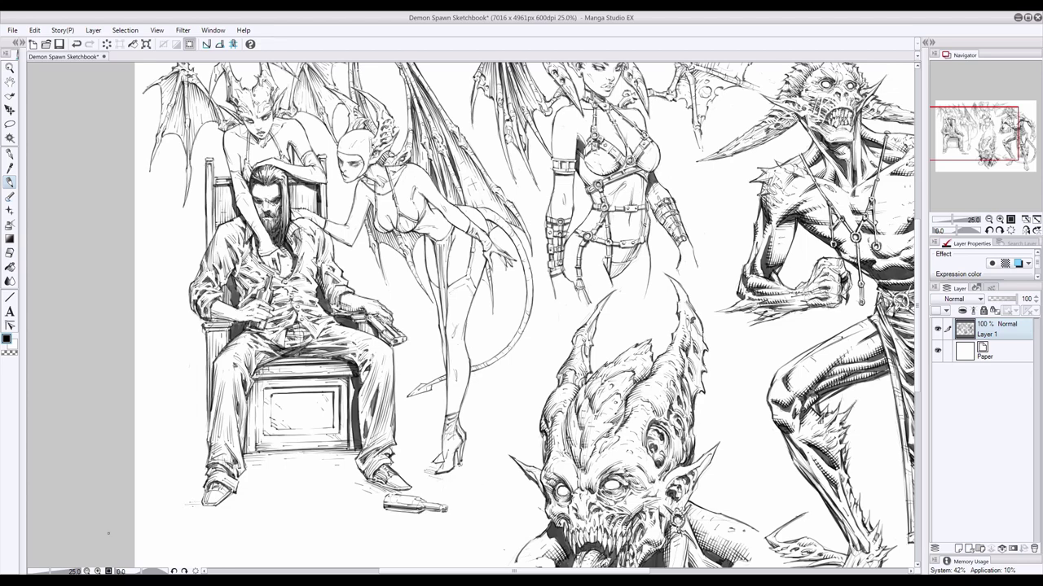
pyautogui.hotkey('ctrl', 'z')
# Step: Add the artist's signature and the year 2016 on the floor below the chair, and save the page
pyautogui.moveTo(276, 498); pyautogui.dragTo(225, 473)
pyautogui.moveTo(226, 449)
pyautogui.mouseDown()
pyautogui.moveTo(266, 448)
pyautogui.moveTo(260, 457)
pyautogui.mouseUp()
pyautogui.scroll(-1, 262, 188)
pyautogui.press('e')
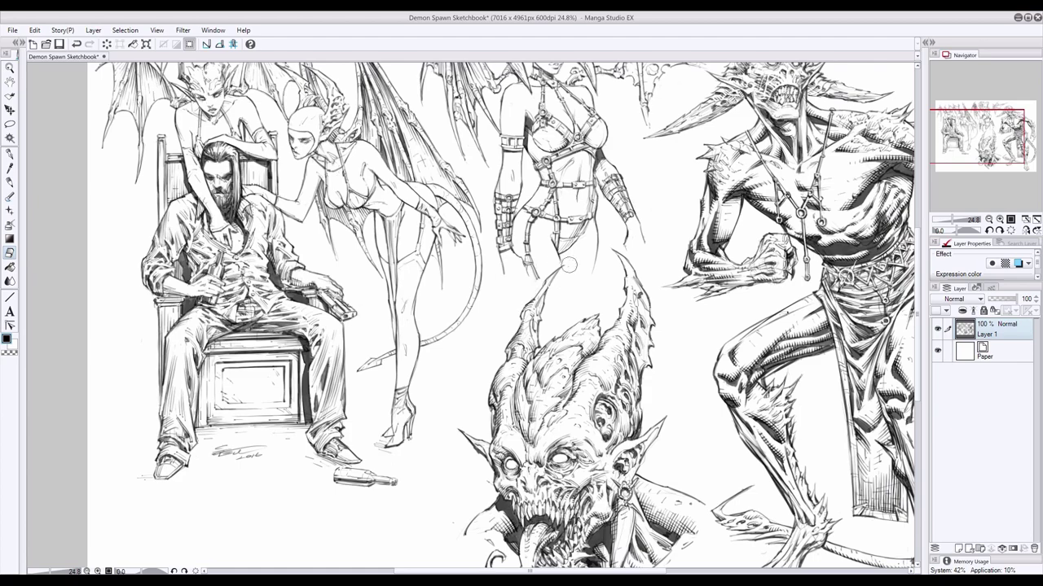
pyautogui.scroll(-3, 594, 137)
pyautogui.click(987, 139)
pyautogui.hotkey('ctrl', 's')
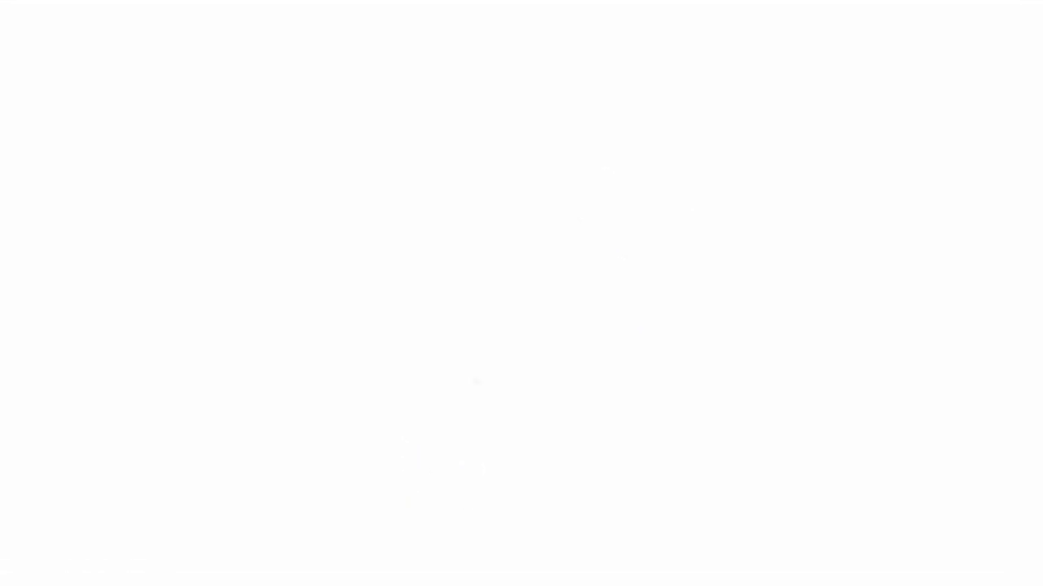